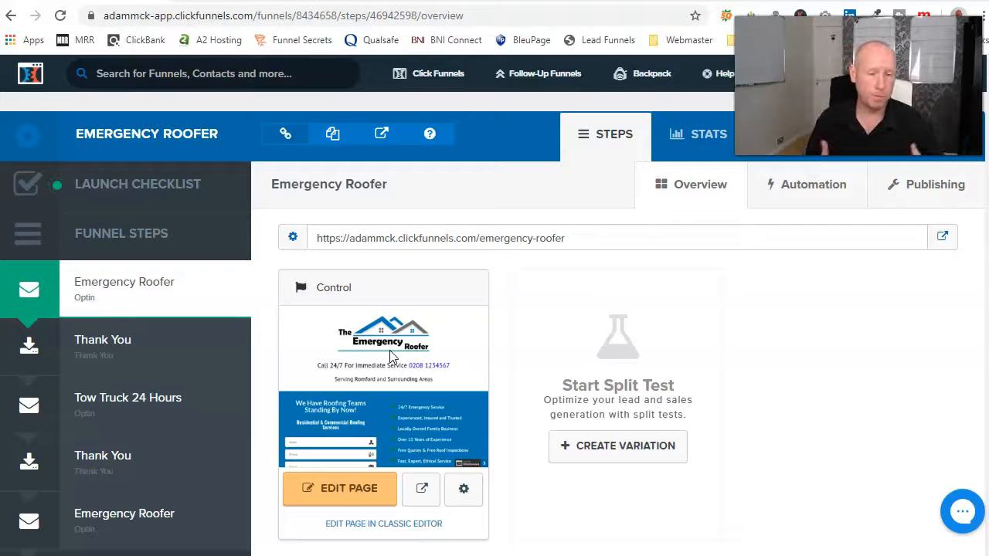
# - Open the Control version of the first Emergency Roofer opt-in step in the page editor
pyautogui.click(357, 495)
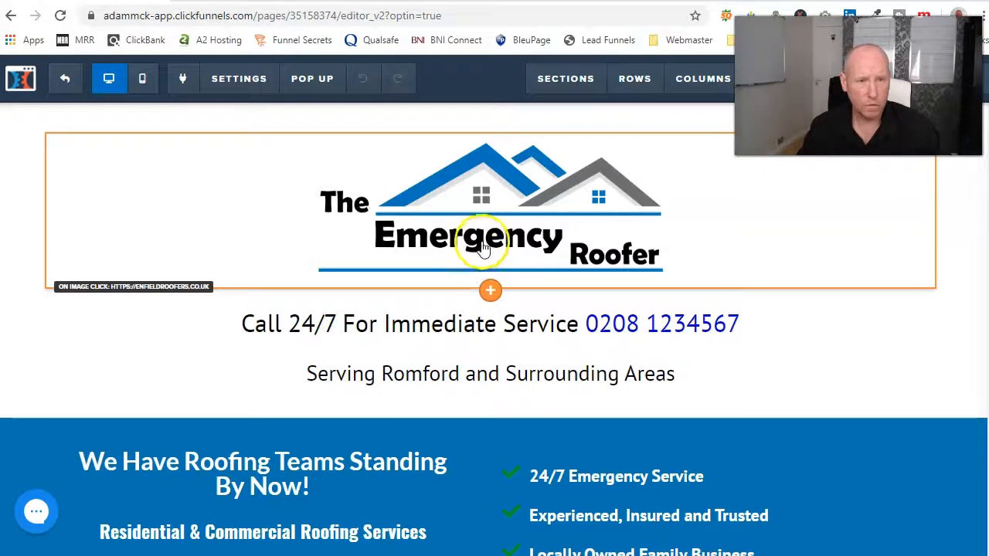
# - Search Google for "roofing website" in a new browser tab and open the James Dunn Roofing result
pyautogui.hotkey('ctrl', 't')
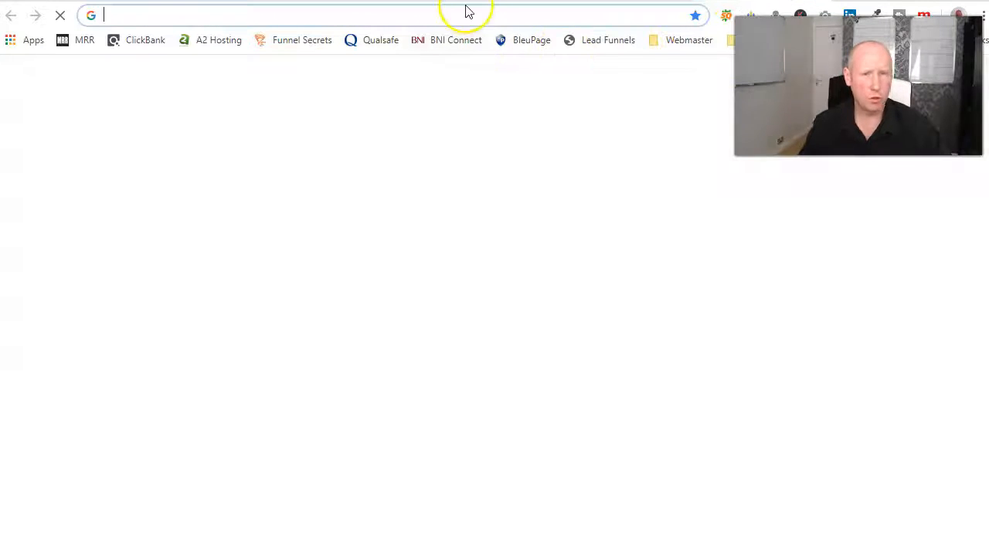
pyautogui.write('rofing pag')
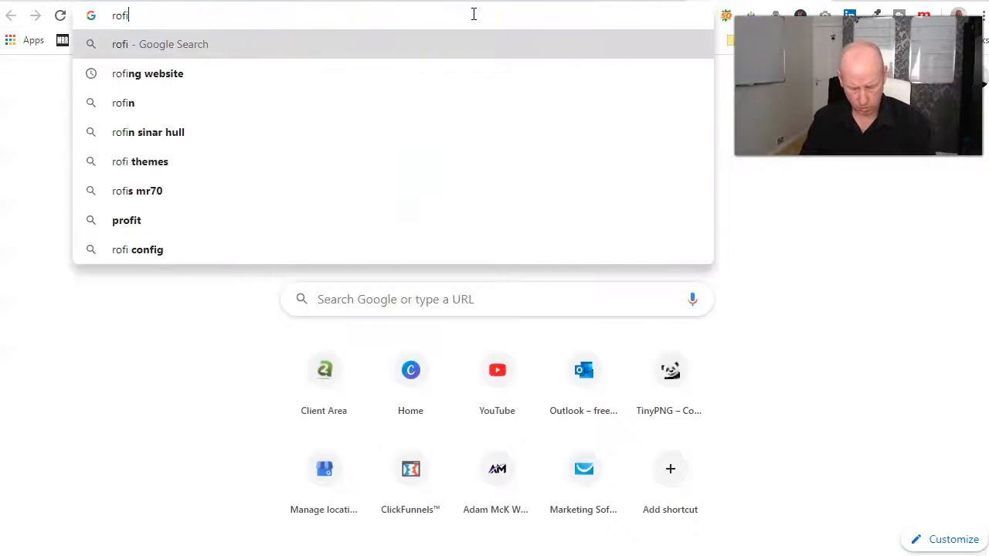
pyautogui.press('BackSpace')
pyautogui.press('BackSpace')
pyautogui.press('BackSpace')
pyautogui.press('BackSpace')
pyautogui.press('BackSpace')
pyautogui.press('BackSpace')
pyautogui.press('BackSpace')
pyautogui.press('BackSpace')
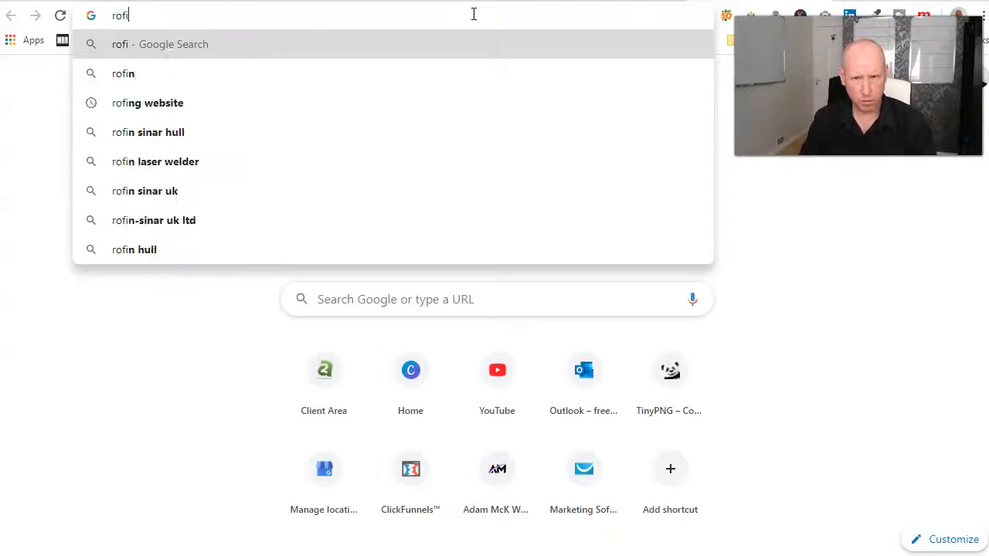
pyautogui.write('ofing ')
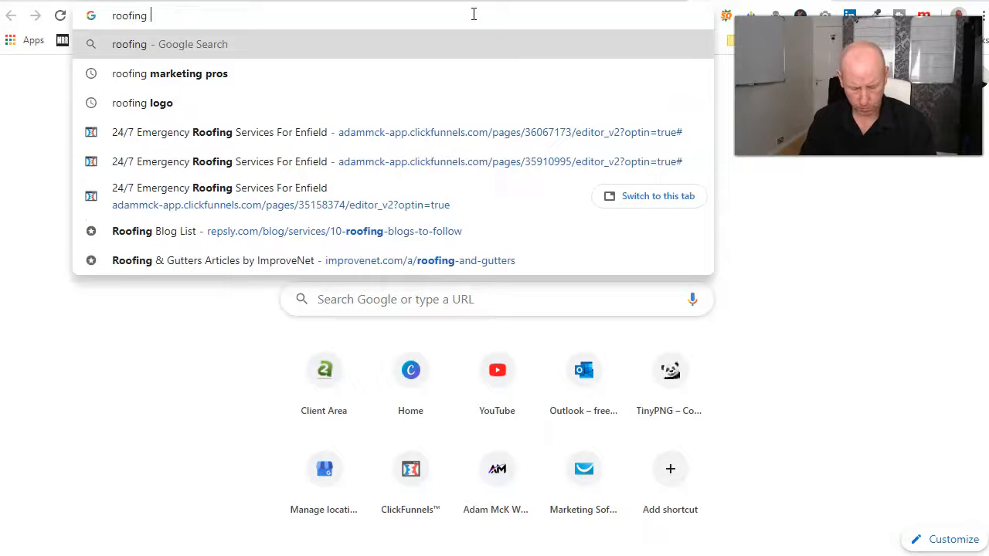
pyautogui.write('website')
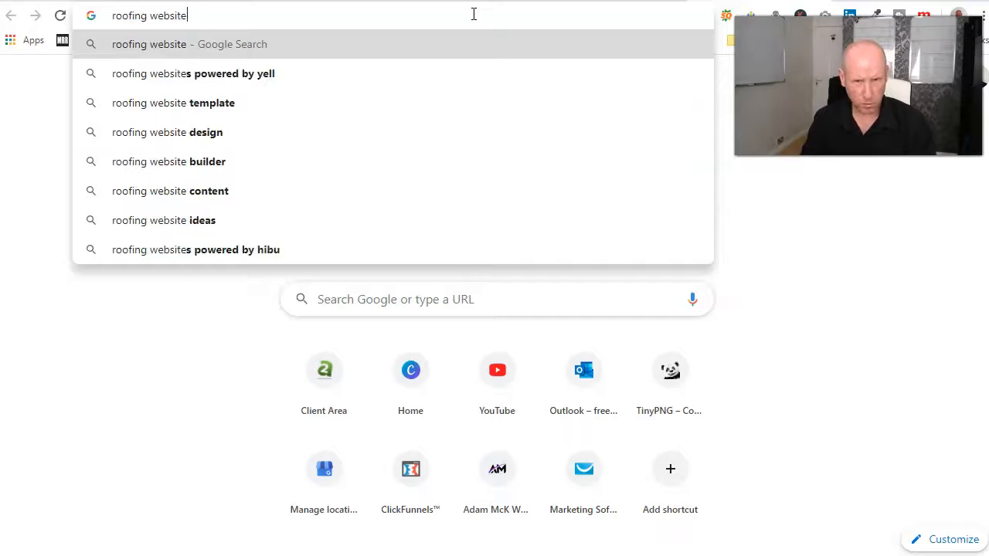
pyautogui.press('Return')
pyautogui.scroll(-8, 260, 250)
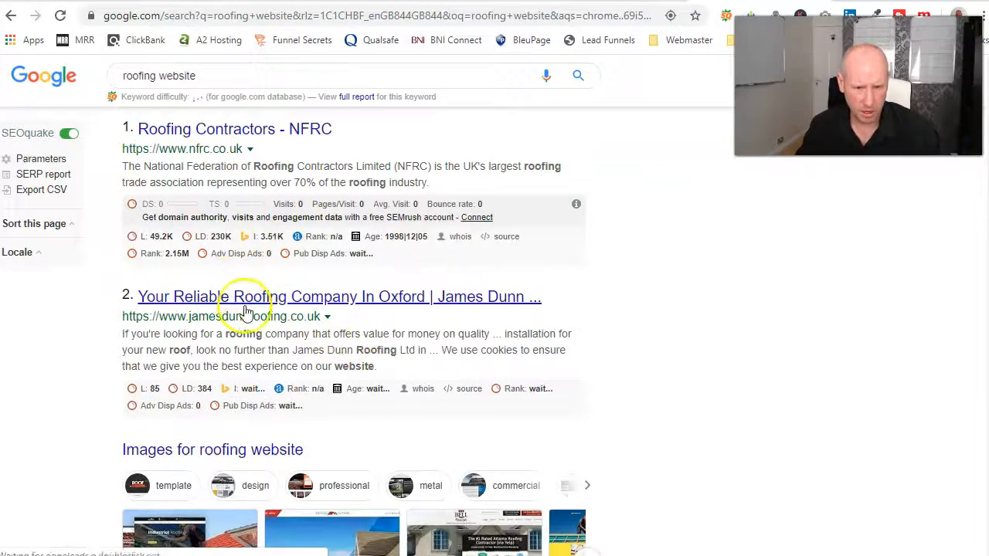
pyautogui.click(239, 306)
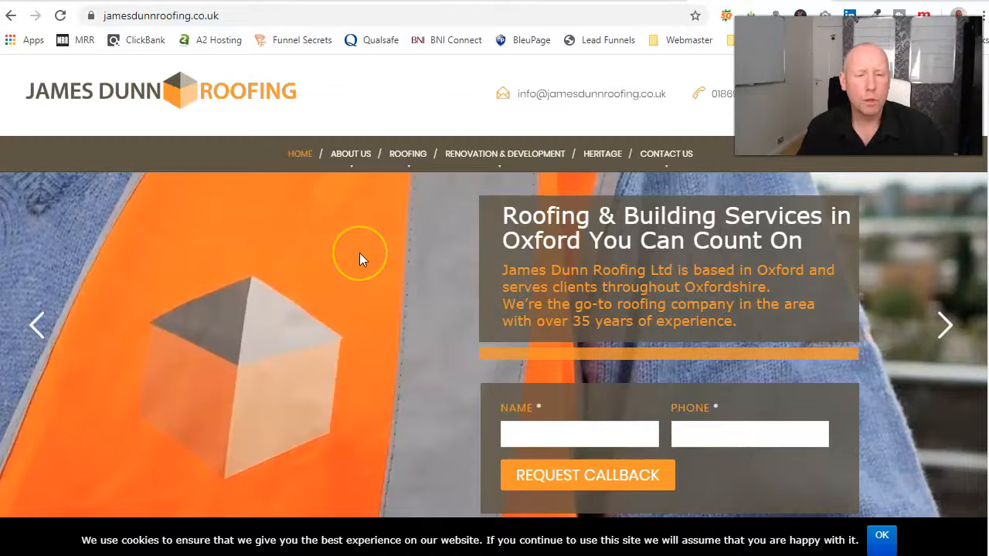
# - Examine the James Dunn Roofing home page down to its footer, including the Roofing and Renovation & Development submenus
pyautogui.click(367, 258)
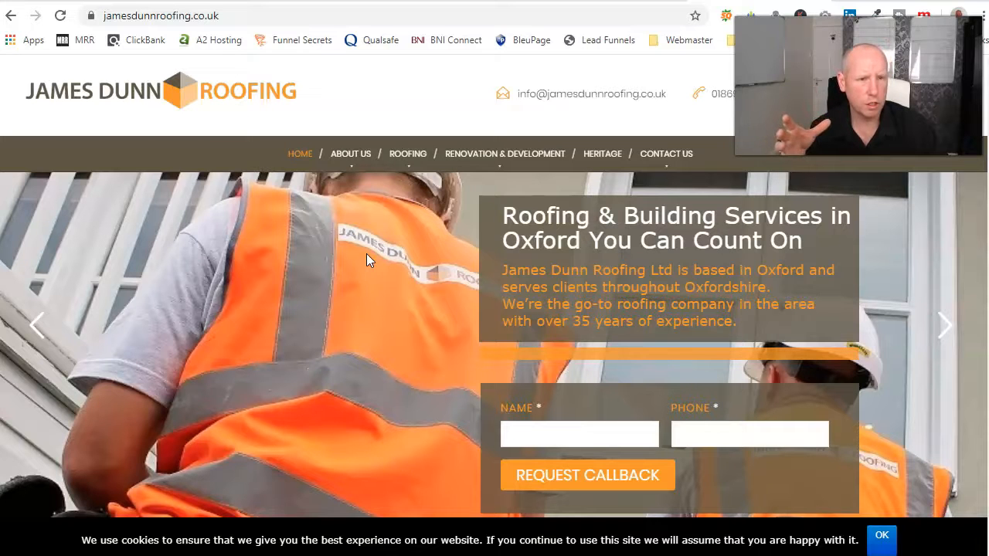
pyautogui.moveTo(342, 164)
pyautogui.moveTo(404, 159)
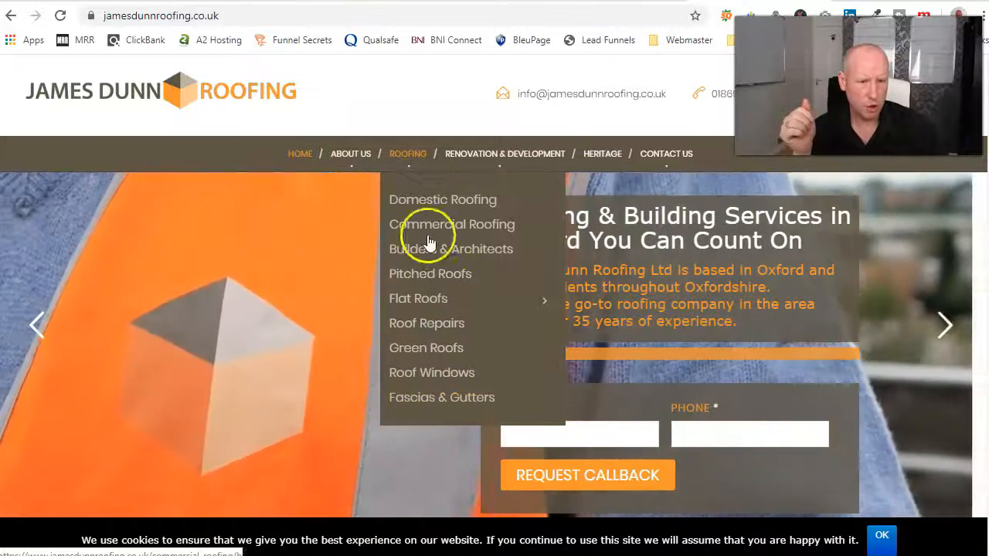
pyautogui.moveTo(474, 161)
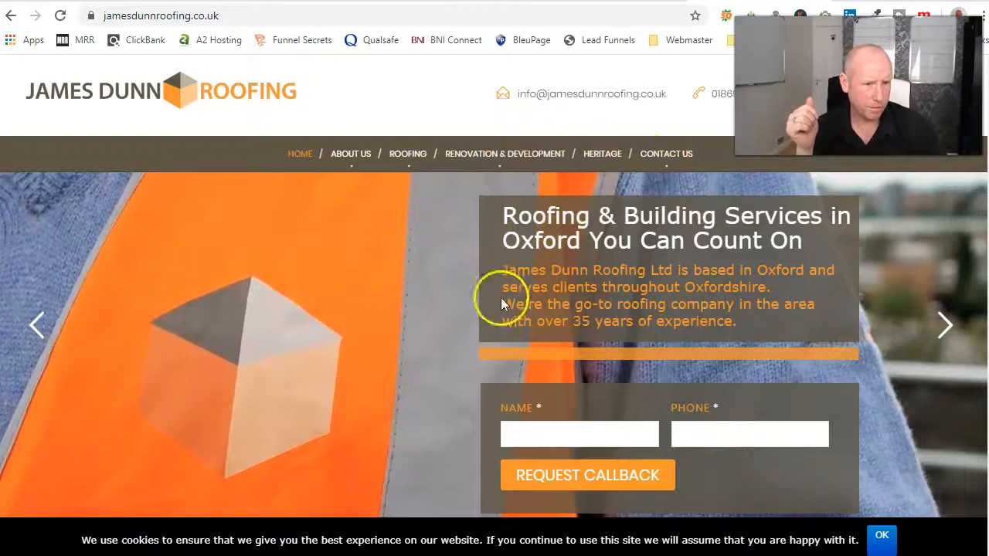
pyautogui.scroll(-9, 355, 270)
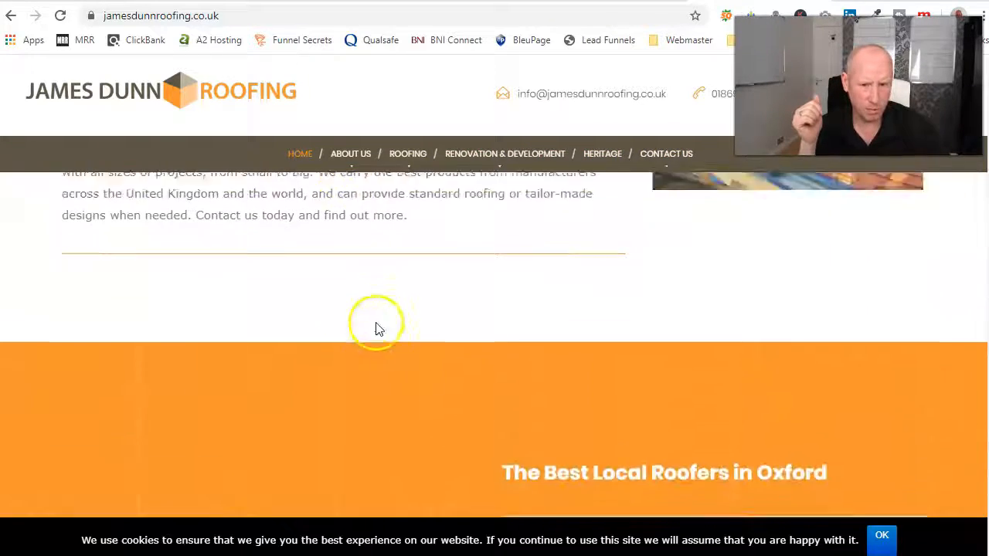
pyautogui.scroll(3, 376, 327)
pyautogui.scroll(-5, 420, 353)
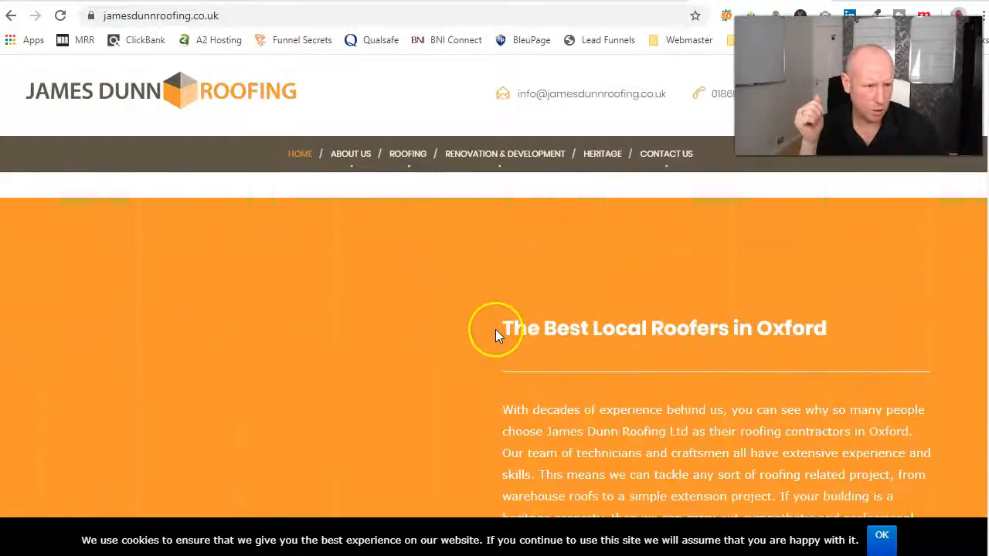
pyautogui.scroll(-7, 694, 318)
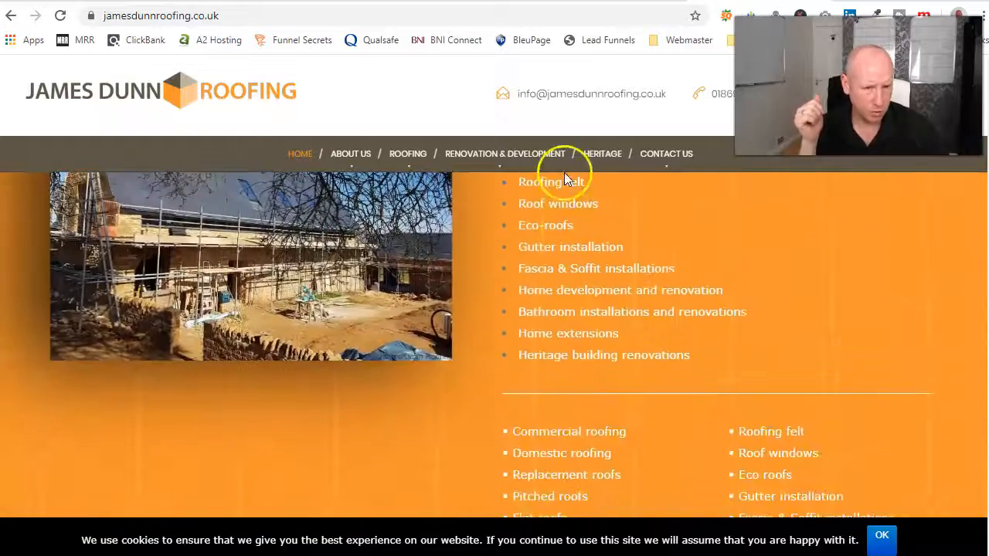
pyautogui.scroll(-8, 724, 382)
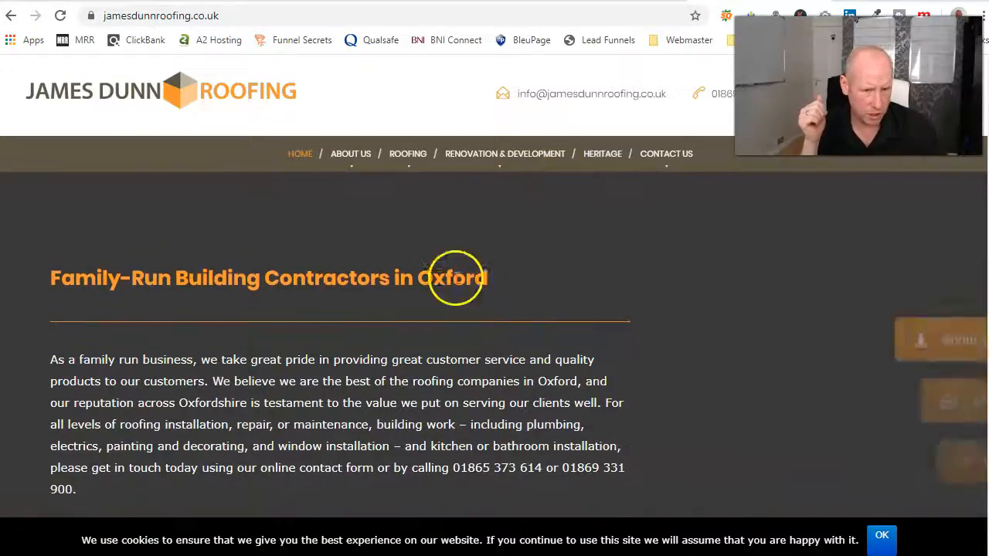
pyautogui.scroll(-6, 355, 332)
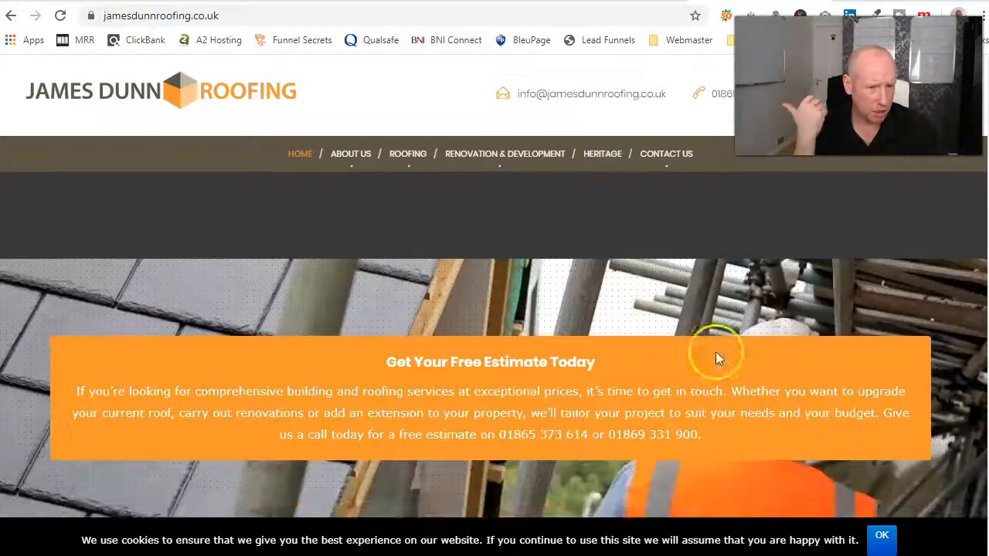
pyautogui.scroll(-2, 614, 327)
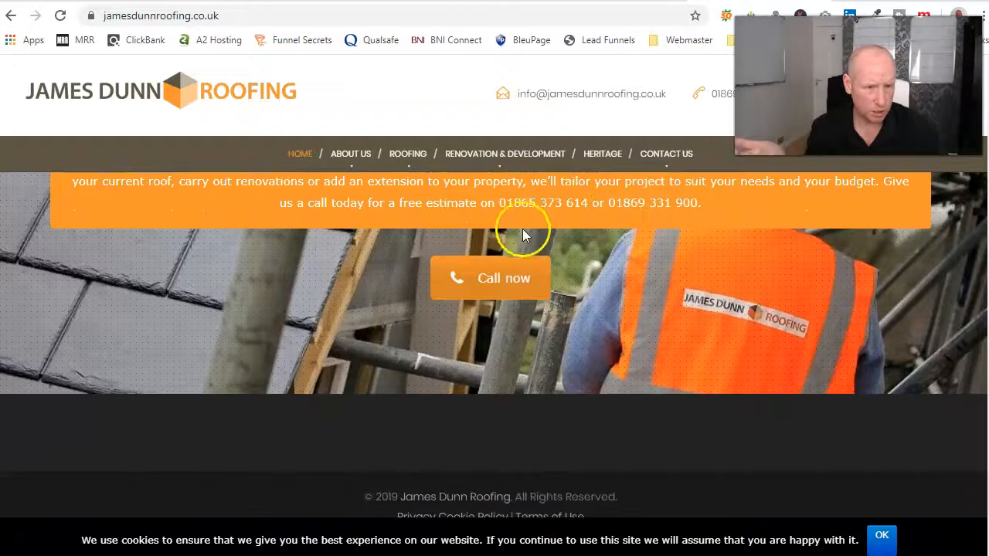
pyautogui.scroll(5, 600, 402)
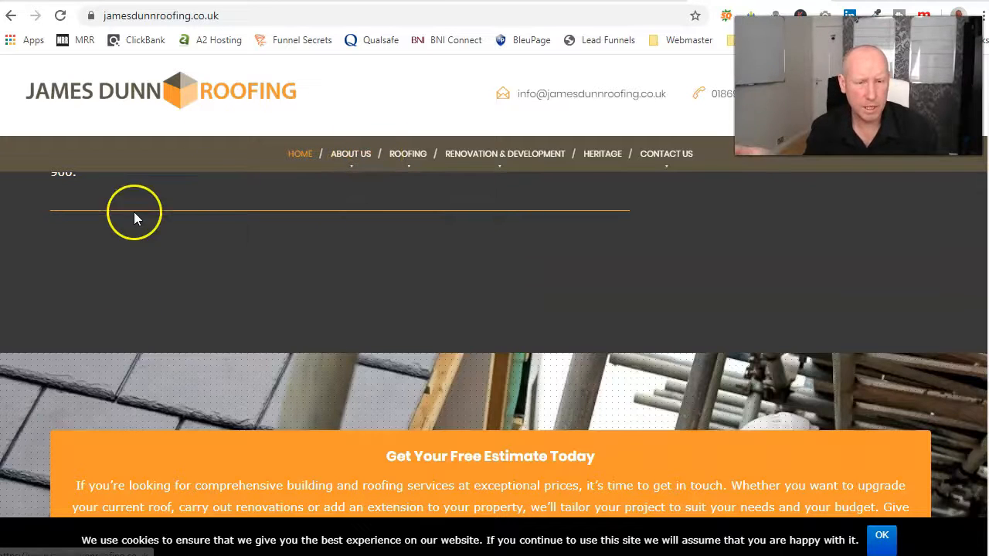
pyautogui.click(518, 384)
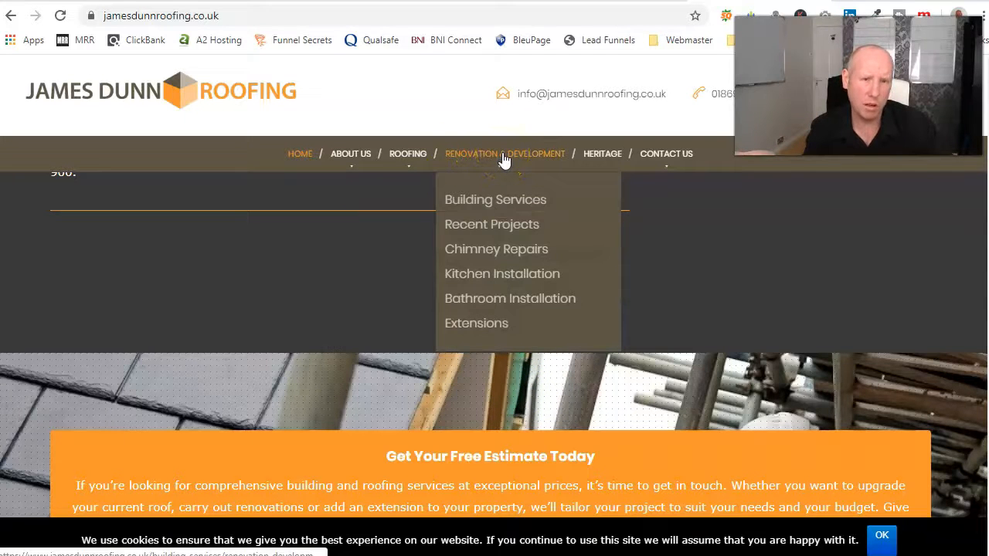
pyautogui.click(400, 154)
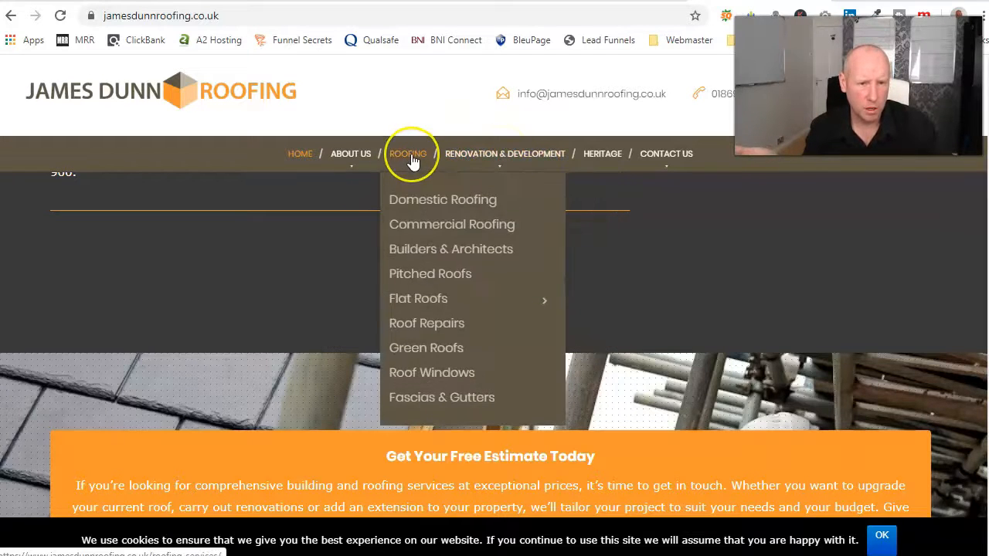
pyautogui.click(441, 231)
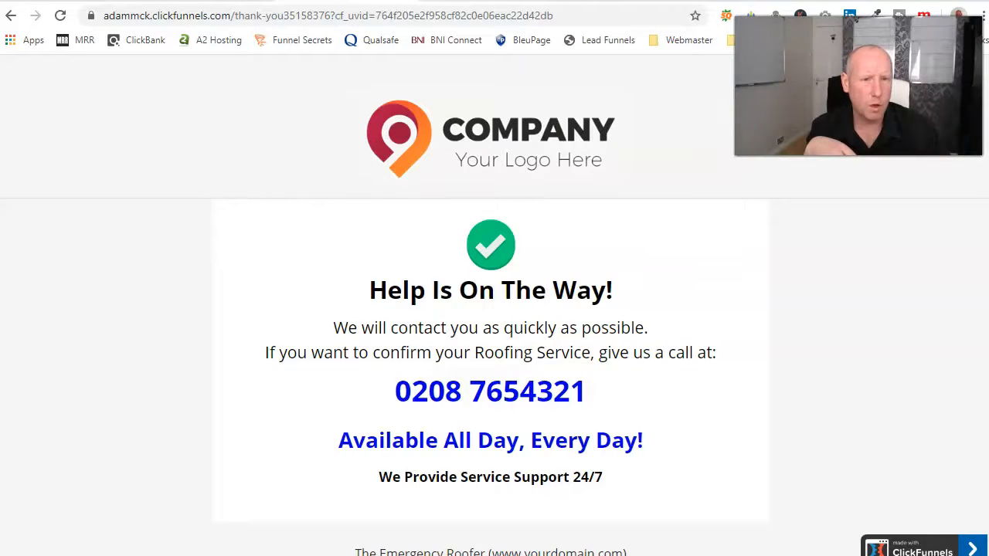
# - Return to the Emergency Roofer page editor and review the landing page from the logo header to the footer
pyautogui.click(108, 1)
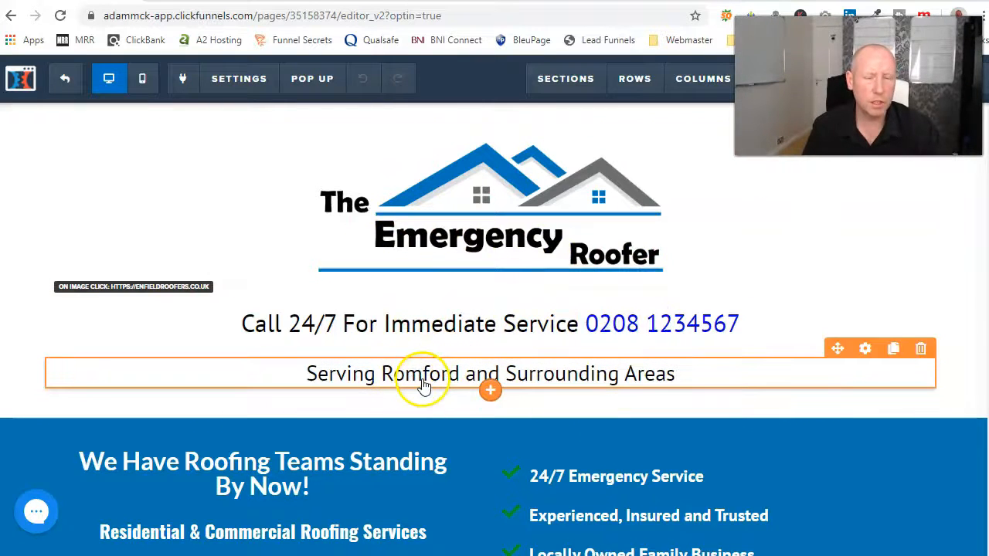
pyautogui.scroll(-3, 464, 379)
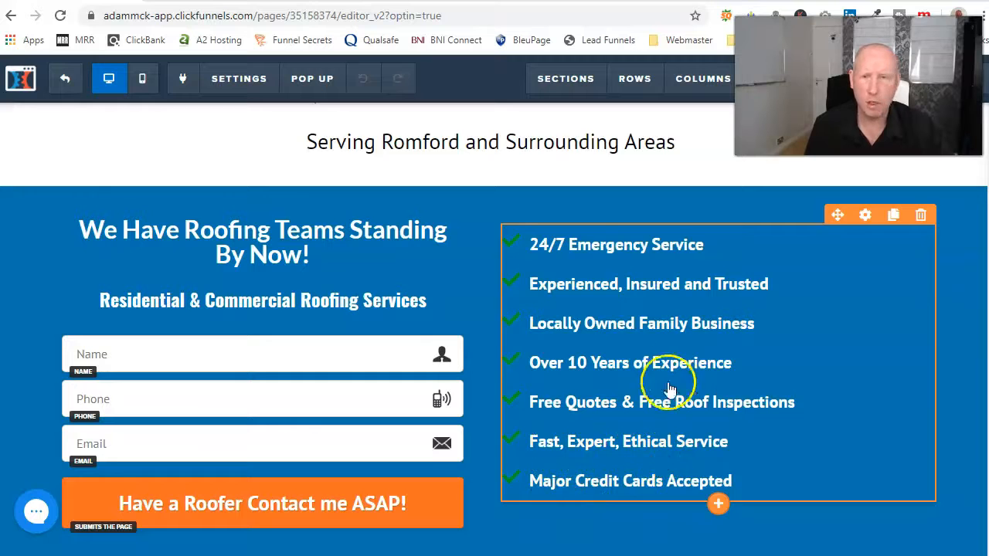
pyautogui.scroll(-2, 665, 379)
pyautogui.scroll(-5, 674, 364)
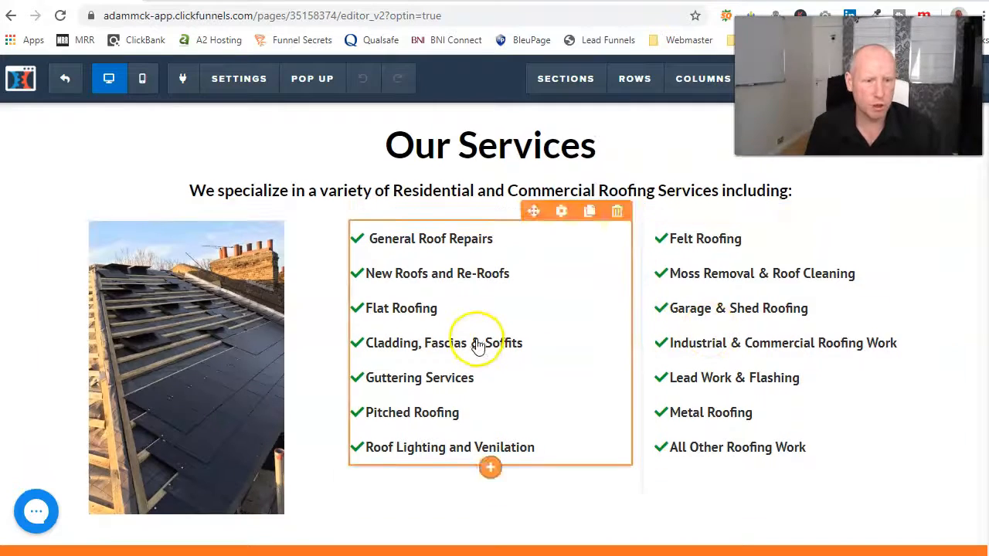
pyautogui.scroll(-6, 479, 342)
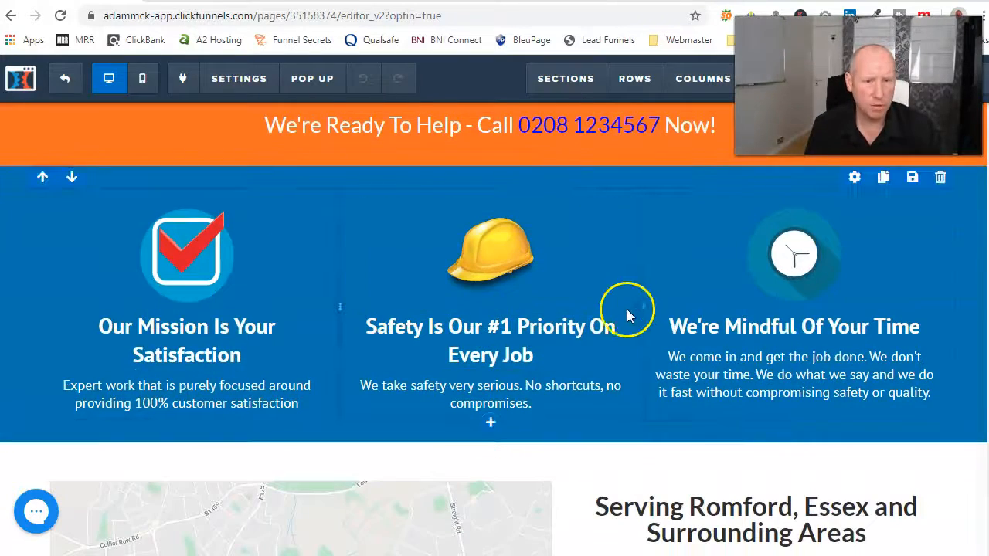
pyautogui.scroll(-2, 629, 305)
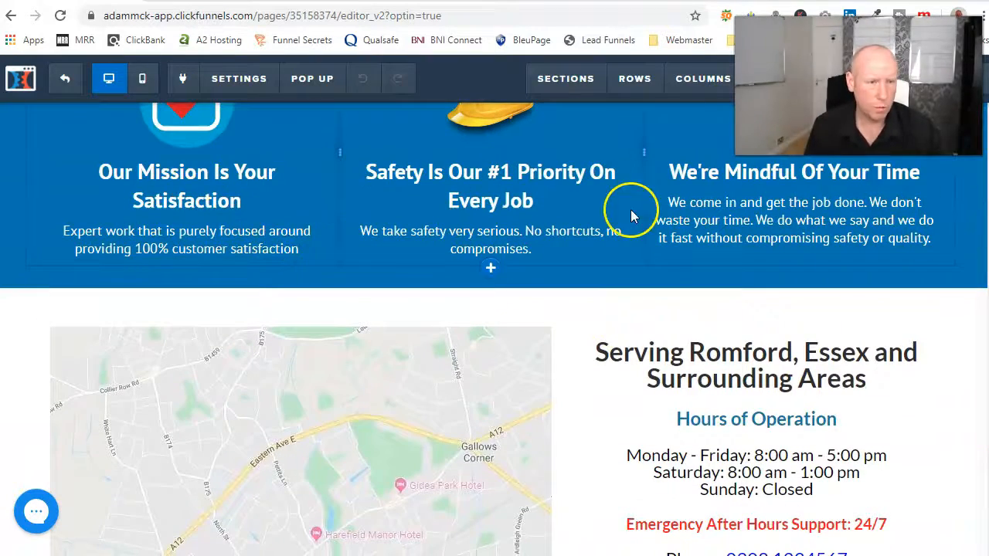
pyautogui.scroll(-2, 490, 371)
pyautogui.scroll(4, 337, 323)
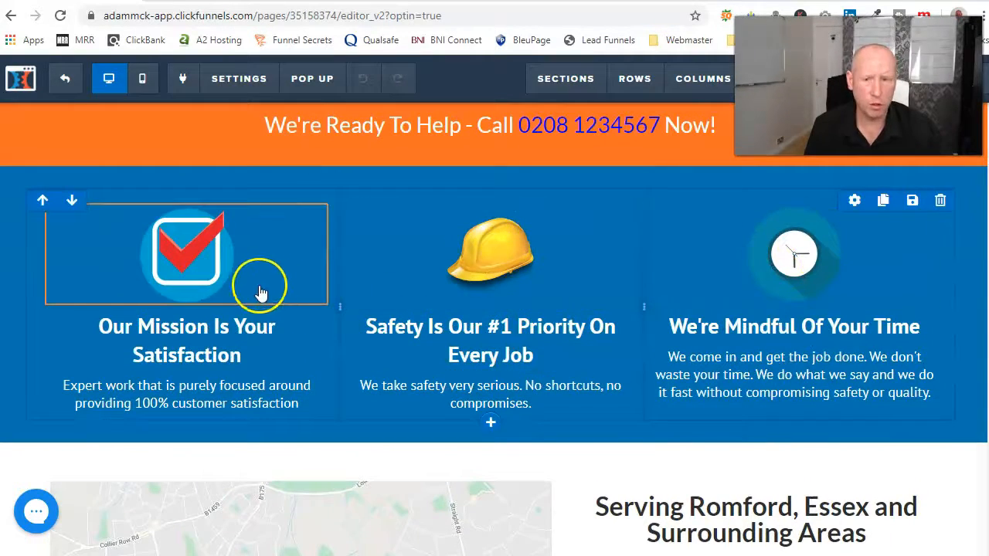
pyautogui.scroll(-3, 552, 364)
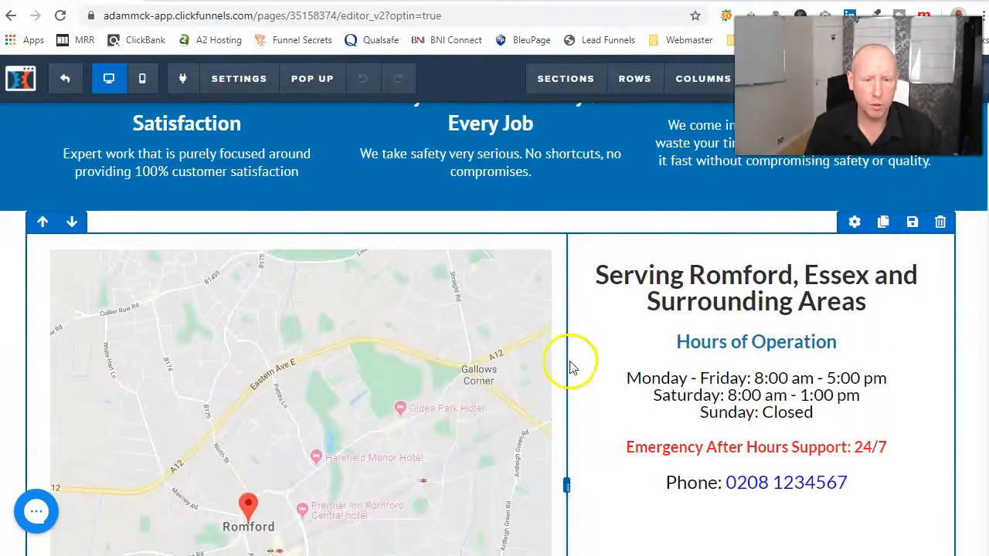
pyautogui.scroll(-2, 680, 340)
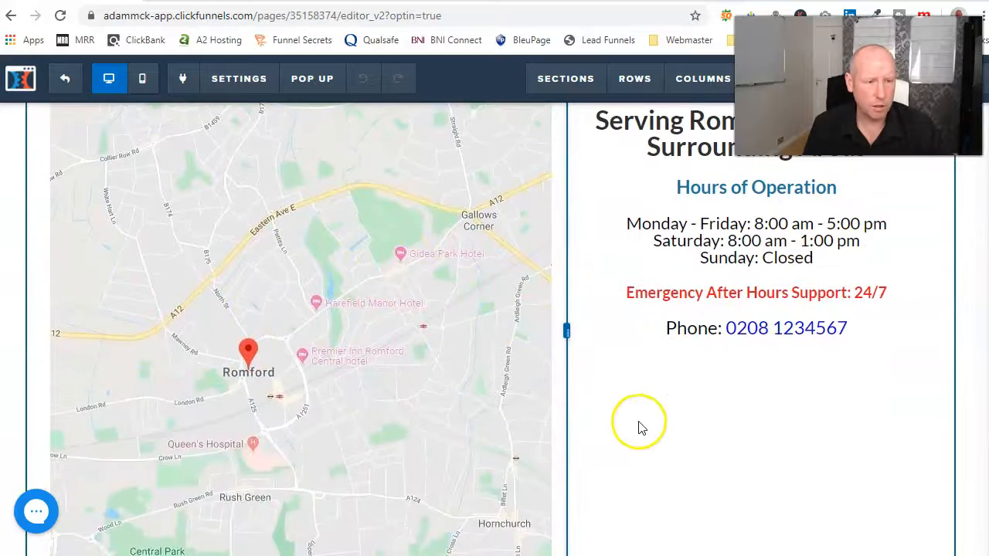
pyautogui.scroll(-7, 618, 417)
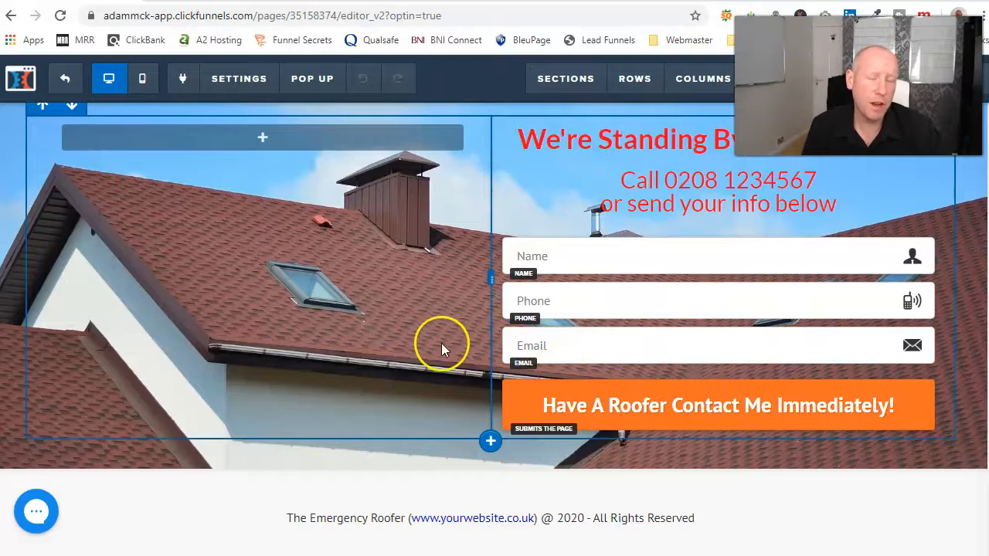
pyautogui.scroll(5, 432, 351)
pyautogui.scroll(10, 429, 362)
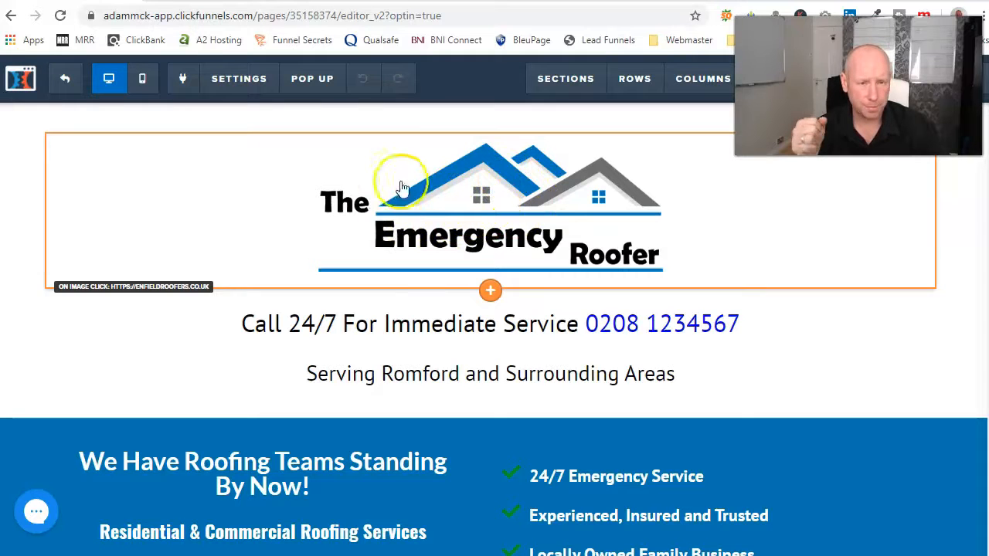
# - Go back to the funnel overview, open the second Emergency Roofer opt-in step and accept the cookie notice
pyautogui.click(11, 15)
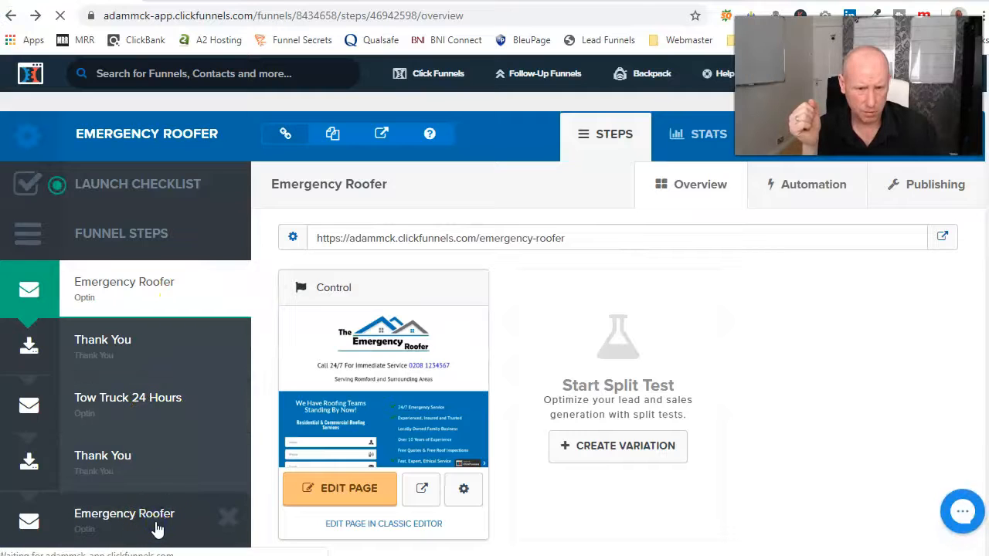
pyautogui.click(157, 529)
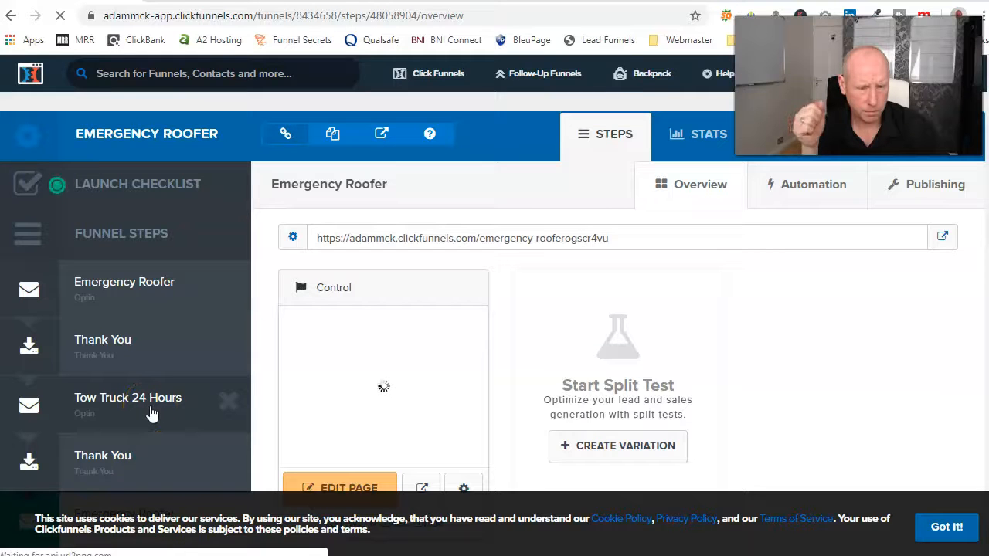
pyautogui.click(946, 528)
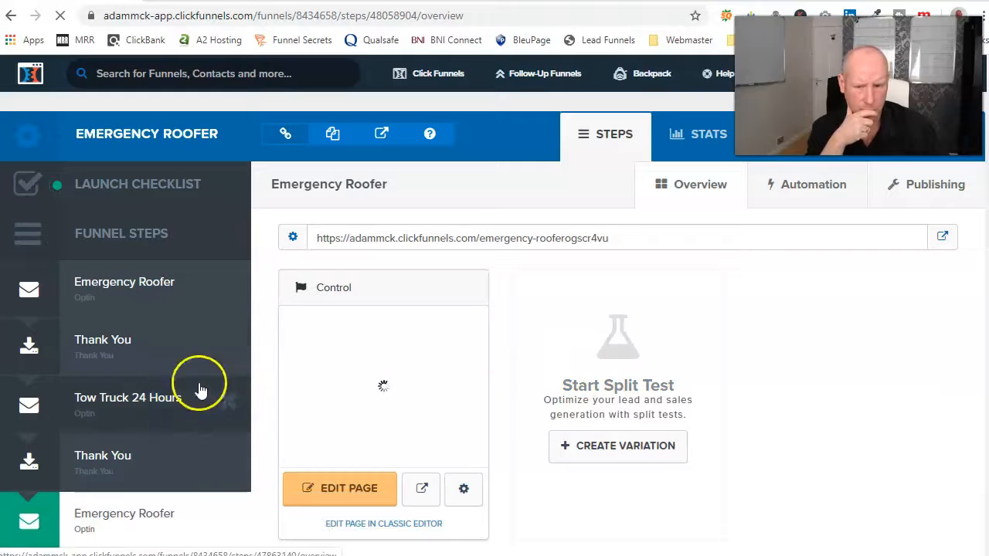
pyautogui.scroll(-2, 166, 439)
pyautogui.scroll(2, 168, 441)
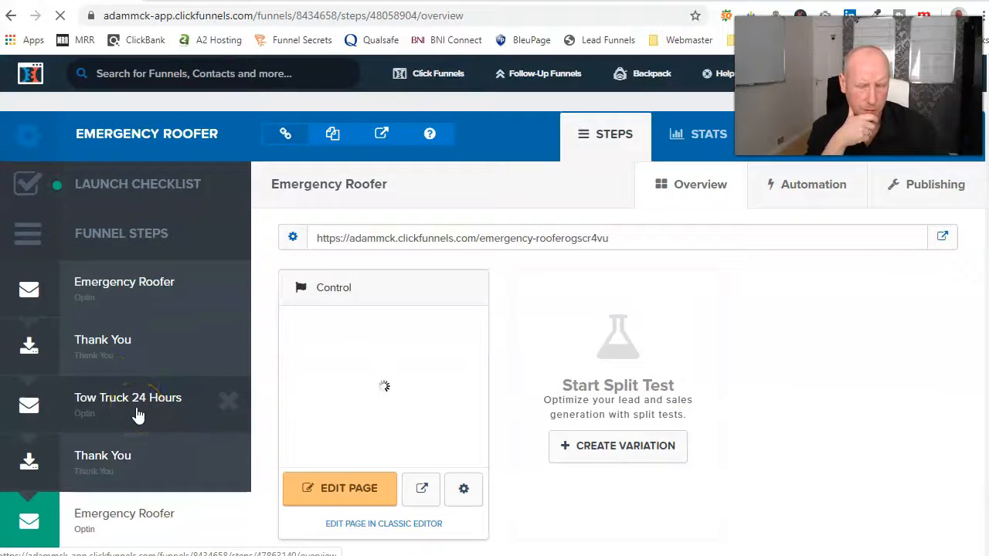
# - Open the Tow Truck 24 Hours opt-in step, accept the cookie notice and open its page in the editor
pyautogui.click(135, 414)
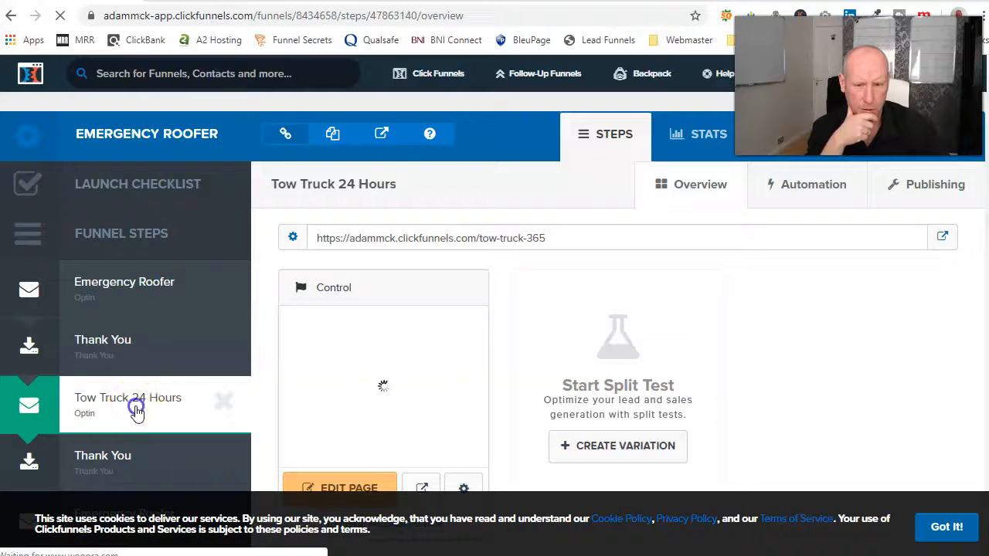
pyautogui.click(944, 529)
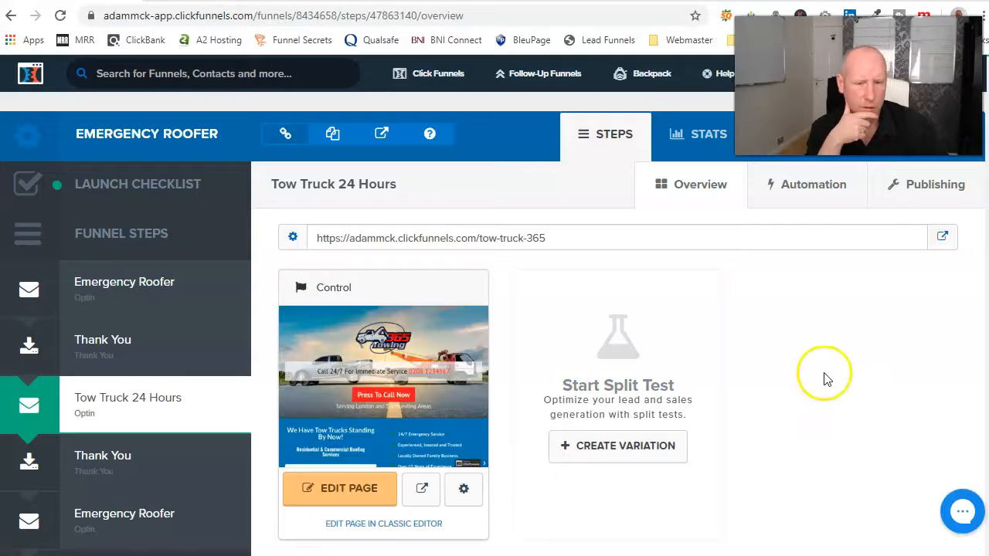
pyautogui.click(340, 493)
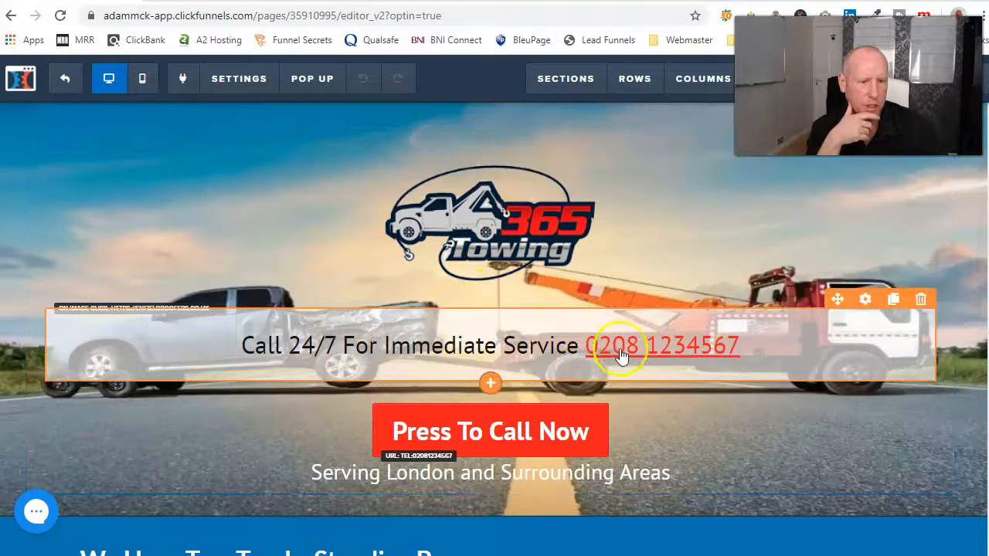
# - Review the 365 Towing landing page from the header down to the footer, including the contact forms, services list and map, and return to the header
pyautogui.scroll(-2, 645, 359)
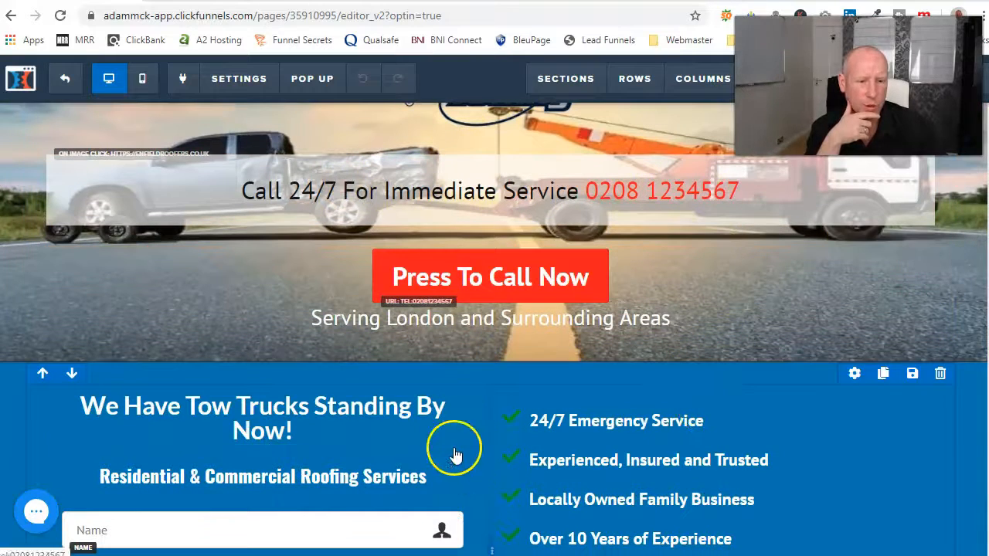
pyautogui.scroll(-2, 752, 462)
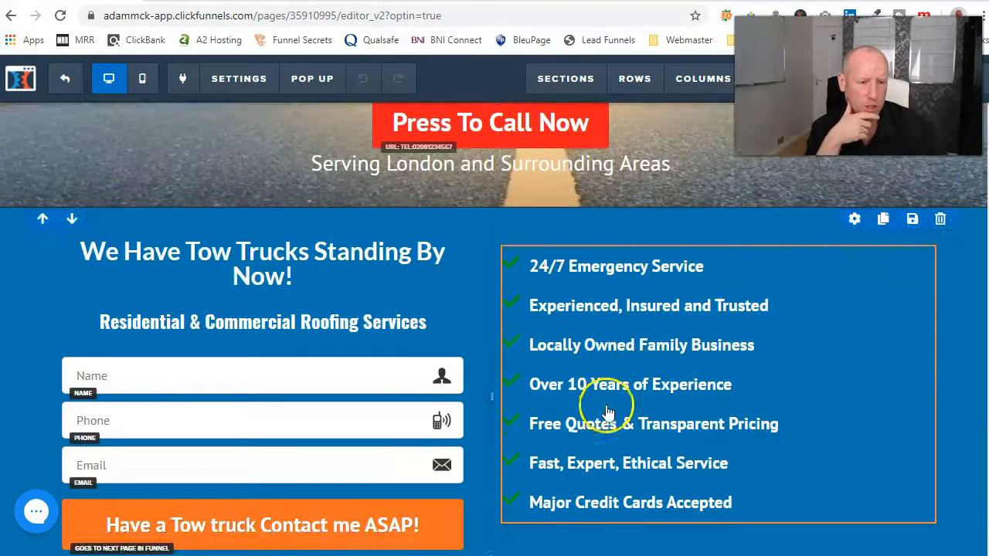
pyautogui.scroll(-4, 550, 417)
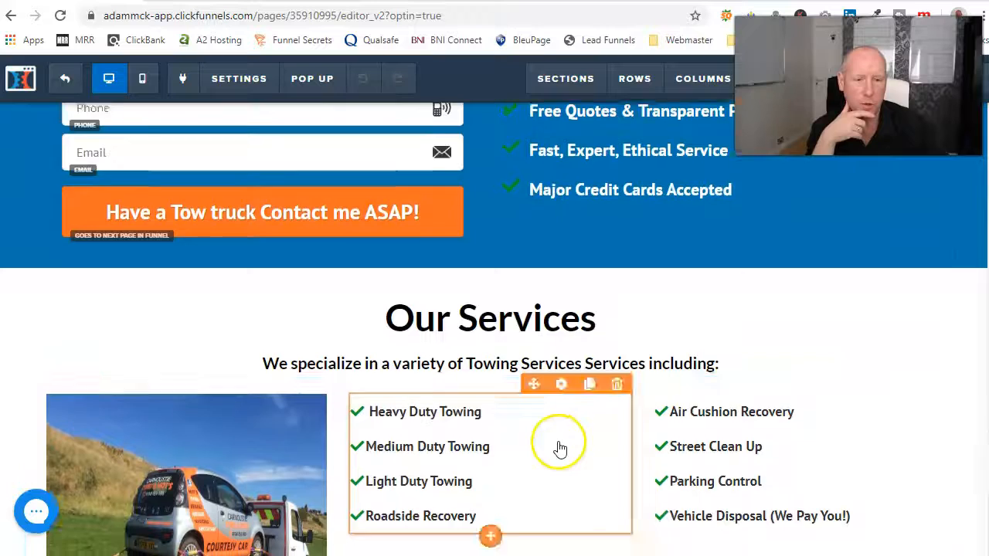
pyautogui.scroll(-3, 561, 449)
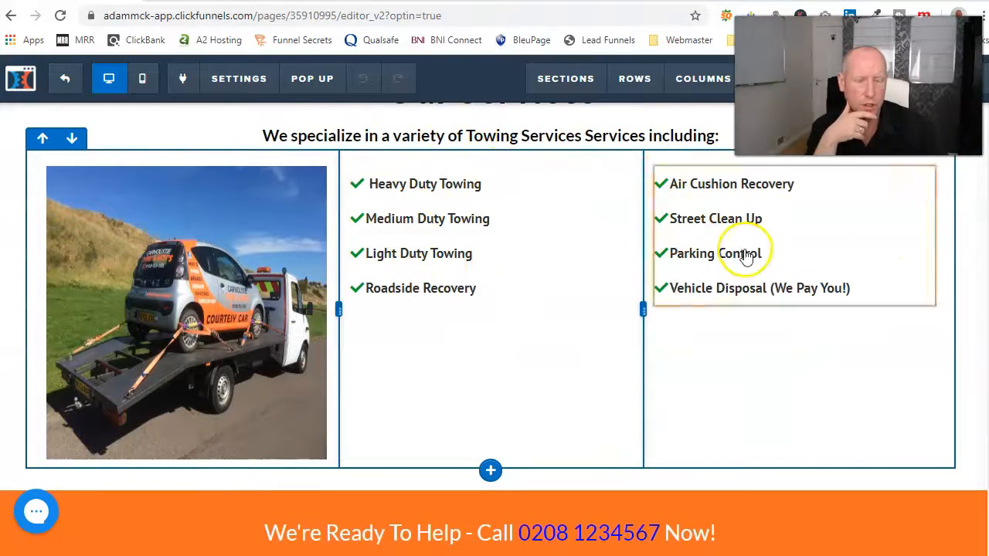
pyautogui.scroll(-5, 740, 275)
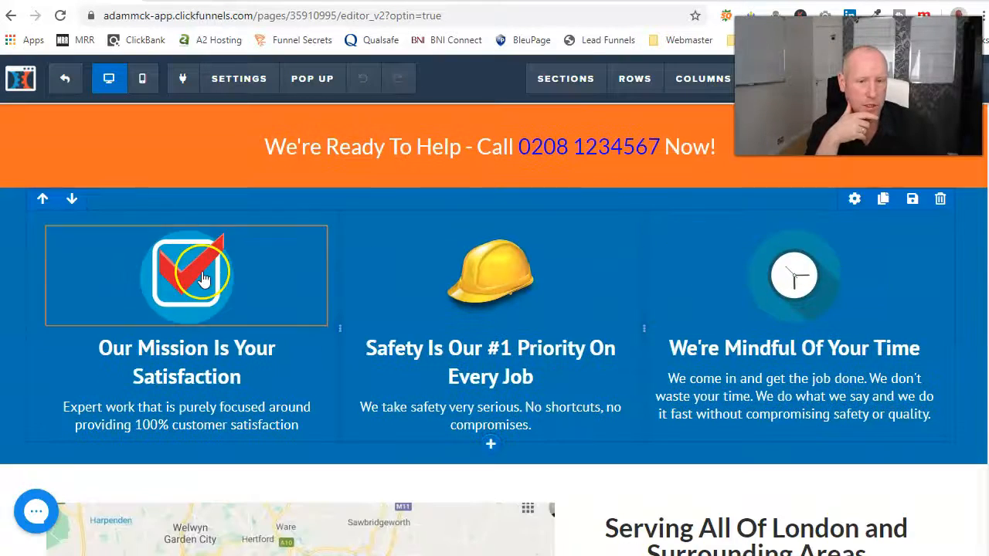
pyautogui.scroll(-1, 680, 286)
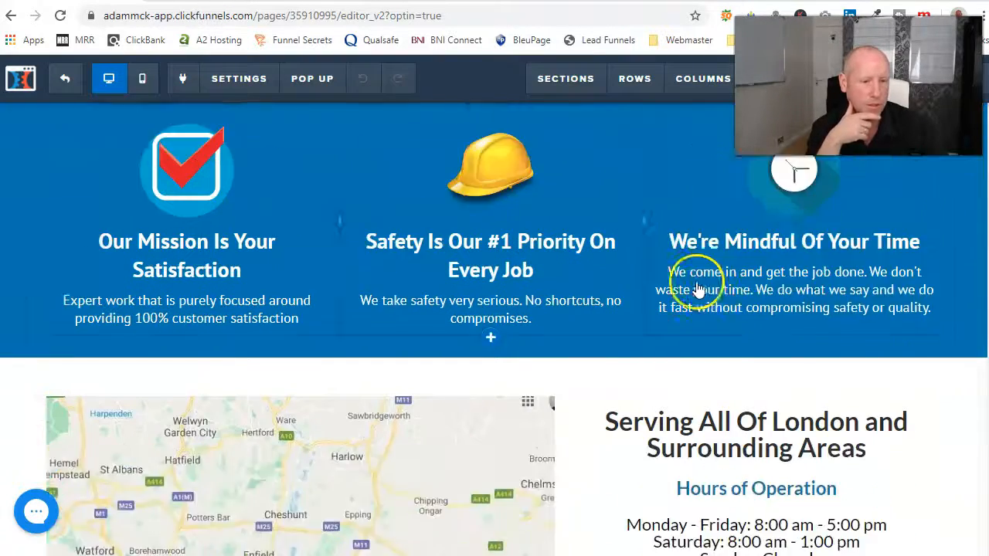
pyautogui.scroll(-3, 698, 289)
pyautogui.scroll(-7, 464, 390)
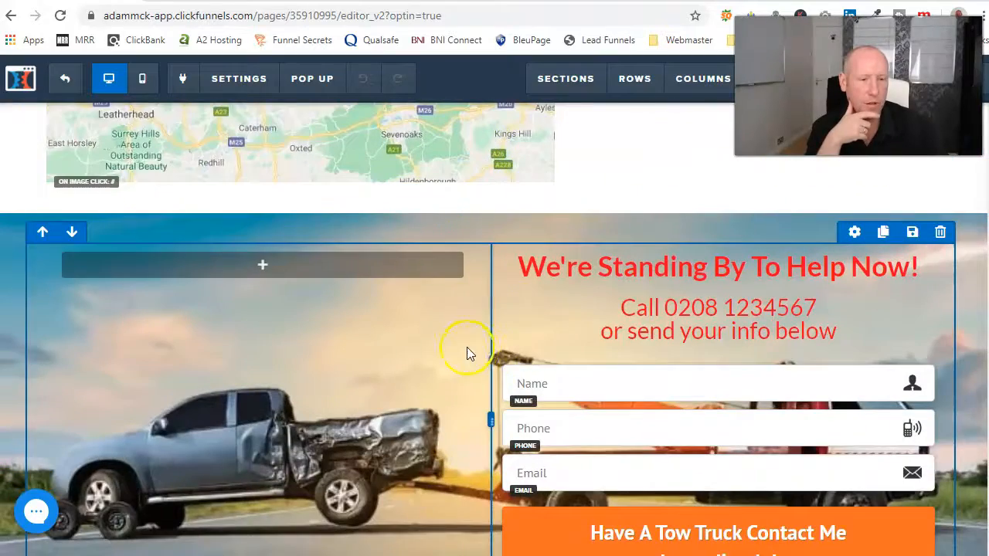
pyautogui.scroll(-2, 464, 410)
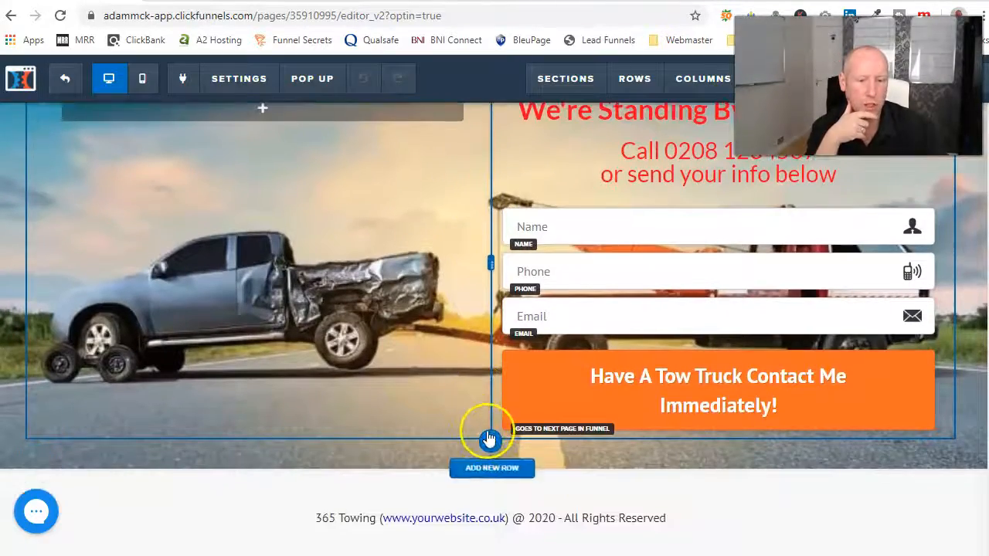
pyautogui.scroll(20, 541, 410)
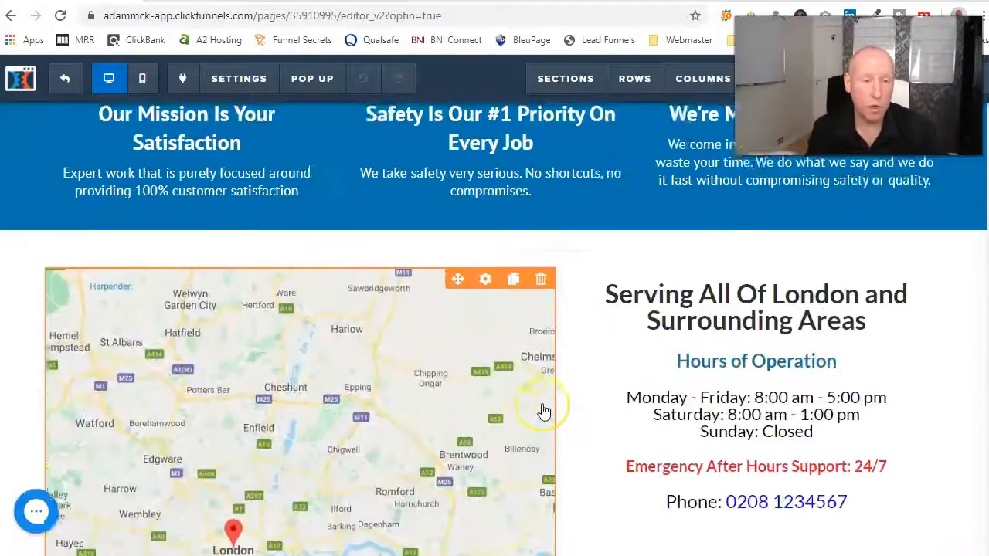
pyautogui.scroll(6, 544, 409)
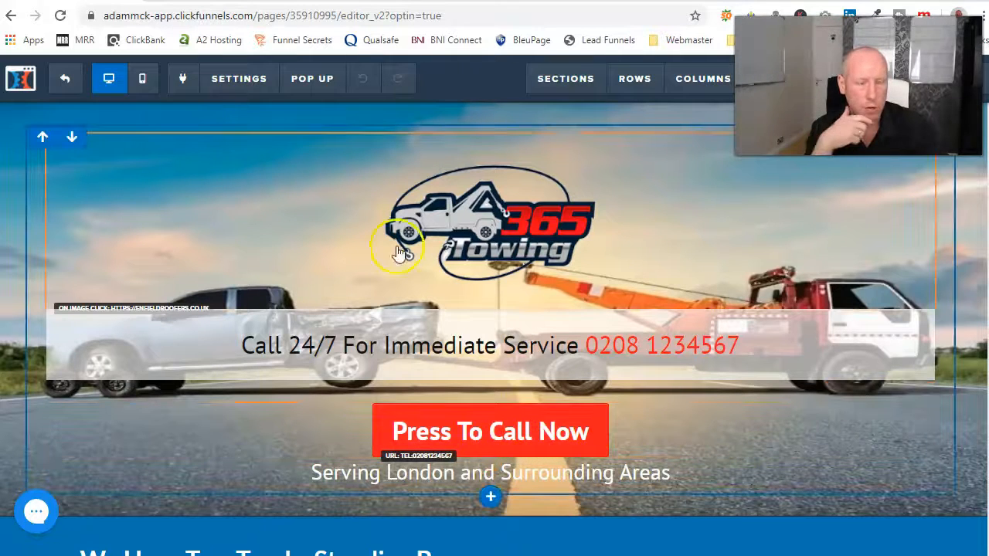
# - Return to the funnel overview, open the first Emergency Roofer page in the editor and review it down to the "We're Ready To Help" banner
pyautogui.click(65, 81)
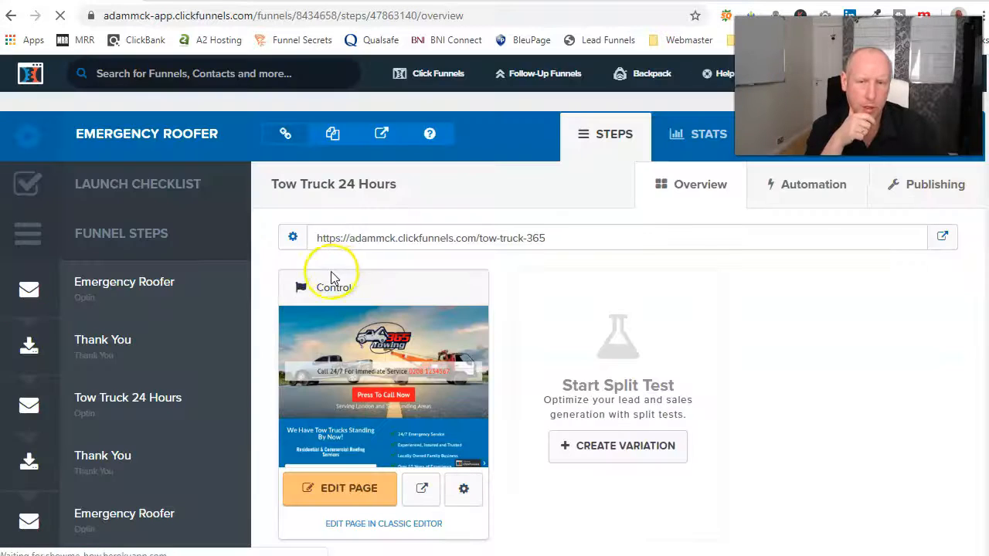
pyautogui.click(175, 307)
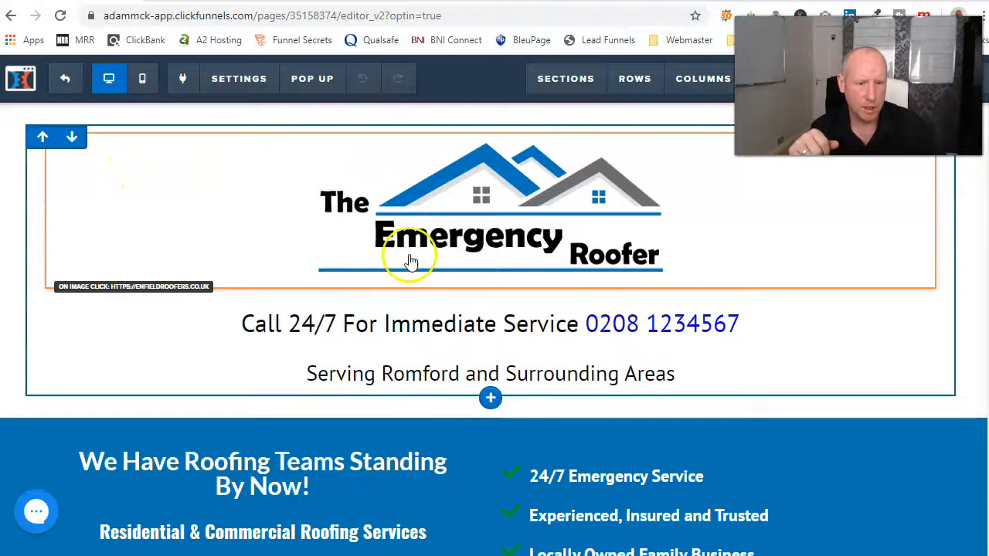
pyautogui.scroll(-3, 523, 386)
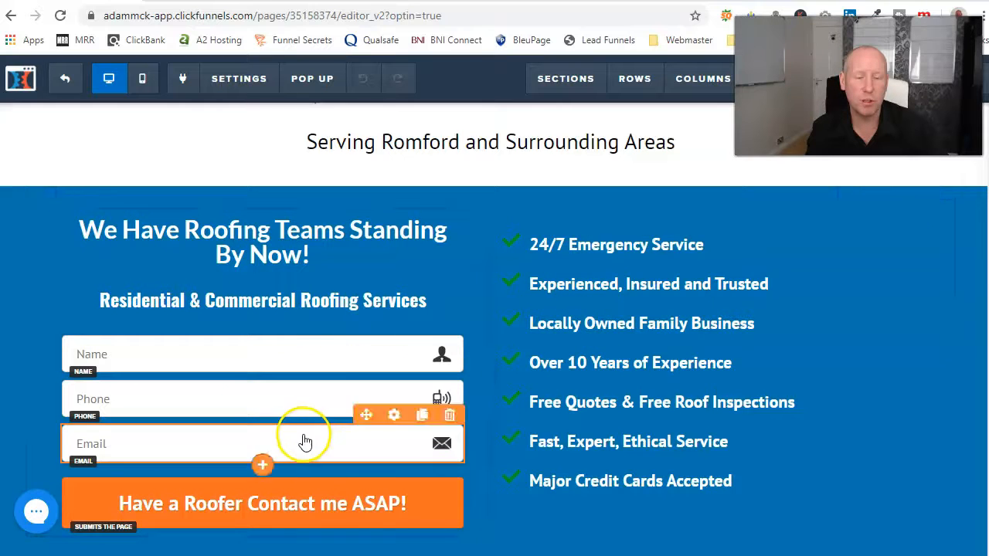
pyautogui.scroll(-4, 495, 263)
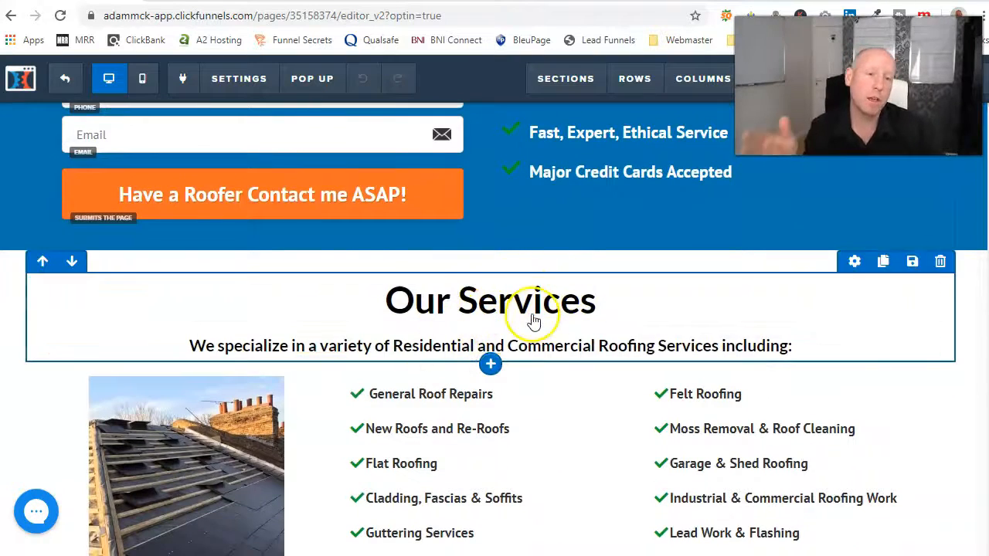
pyautogui.scroll(-4, 568, 321)
pyautogui.scroll(-3, 570, 319)
pyautogui.scroll(6, 563, 324)
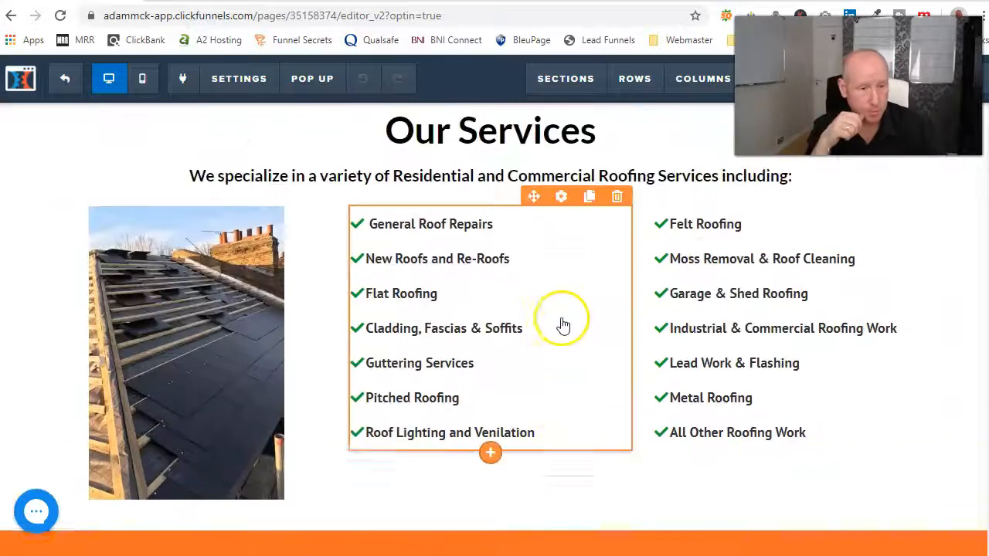
pyautogui.scroll(-4, 565, 324)
pyautogui.scroll(-2, 566, 324)
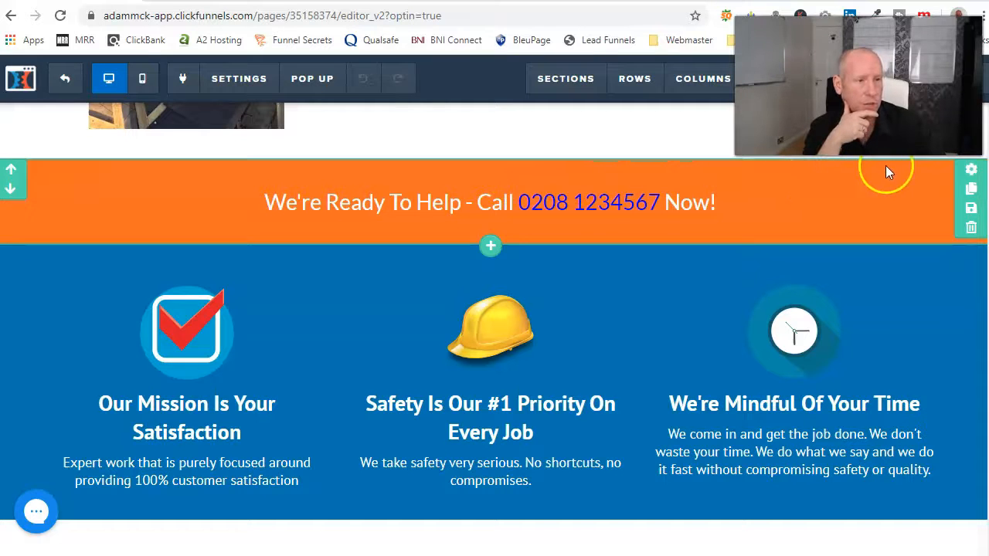
# - Change the background color of the orange "We're Ready To Help" section to red
pyautogui.click(973, 171)
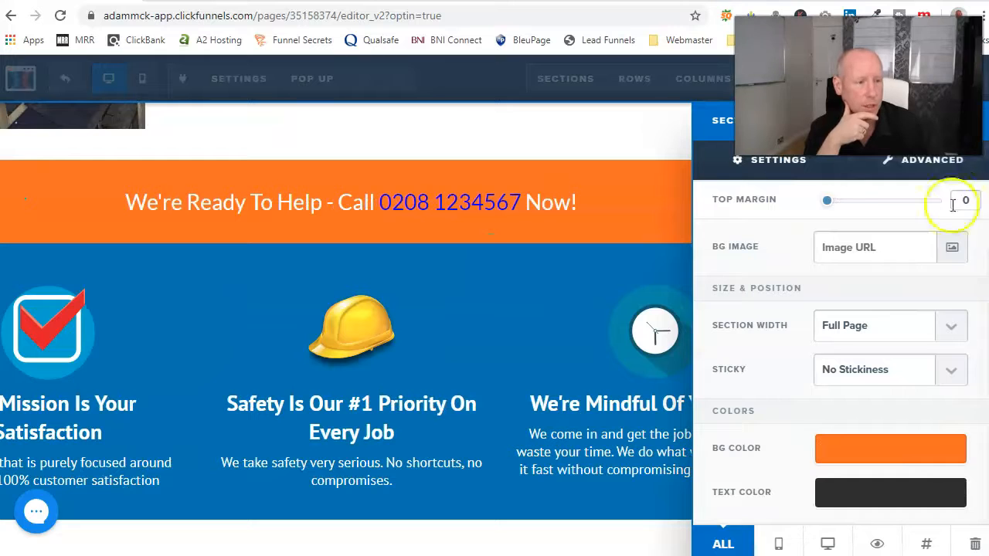
pyautogui.click(864, 457)
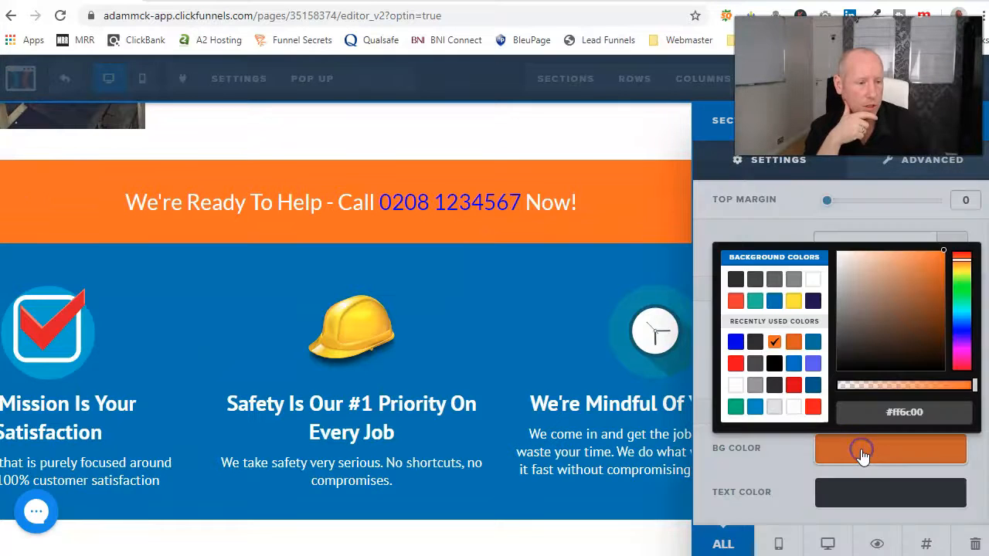
pyautogui.click(815, 409)
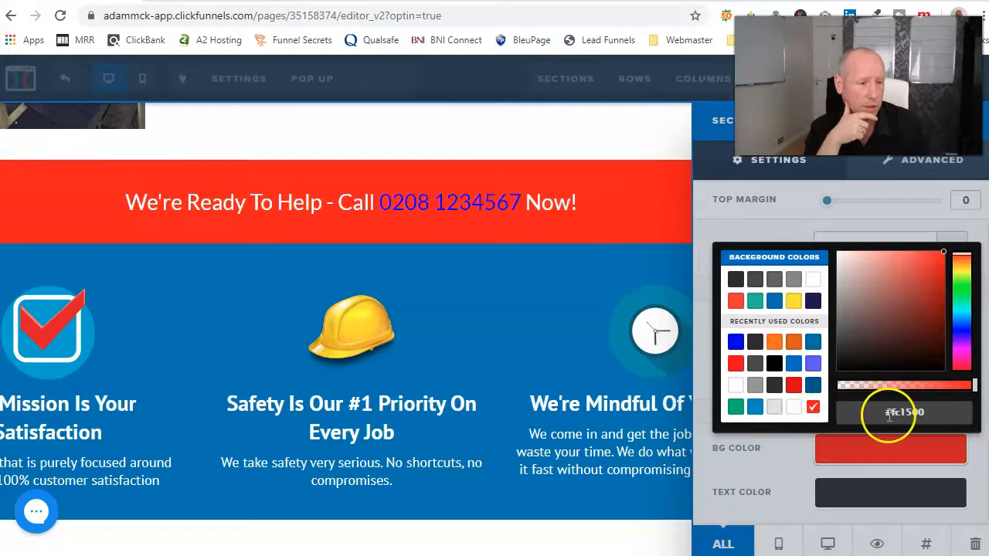
pyautogui.click(564, 310)
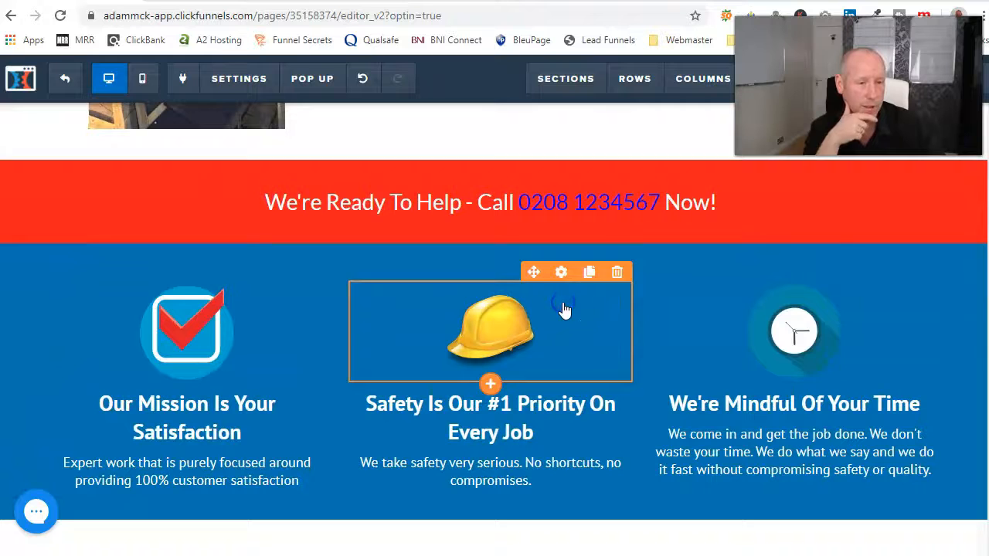
# - Examine the font and color settings of the "We're Ready To Help" headline and the settings of its containing row
pyautogui.click(336, 214)
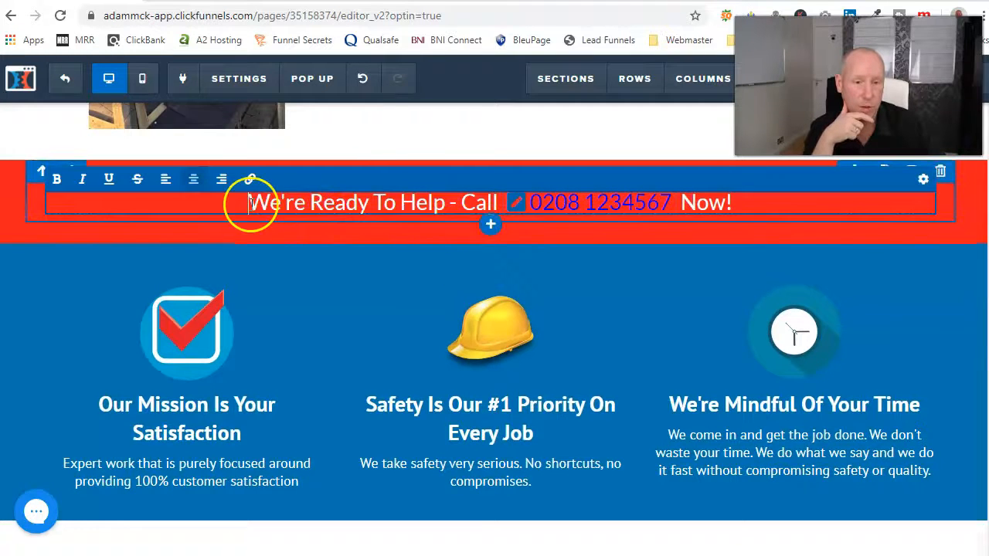
pyautogui.moveTo(249, 202); pyautogui.dragTo(462, 235)
pyautogui.click(697, 208)
pyautogui.click(728, 204)
pyautogui.click(924, 180)
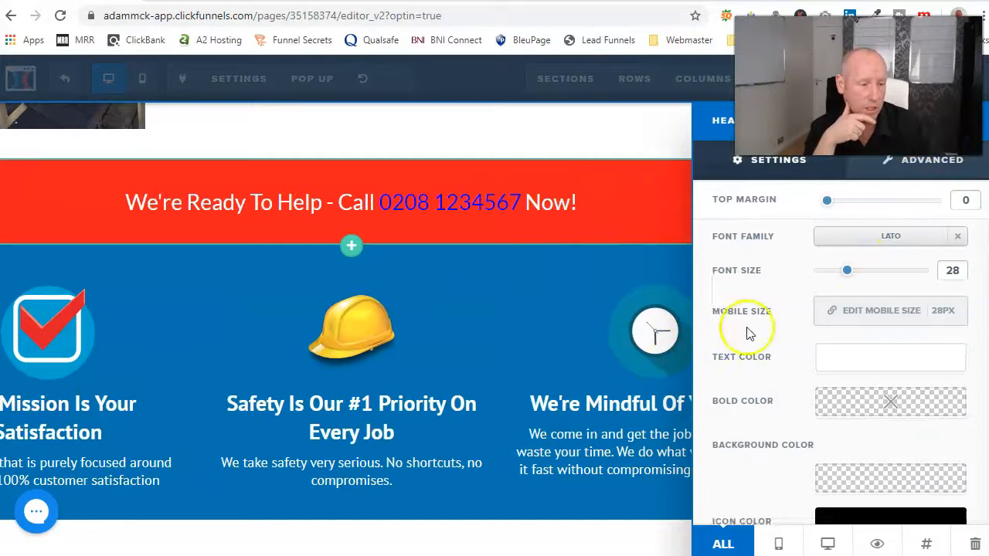
pyautogui.scroll(-3, 850, 364)
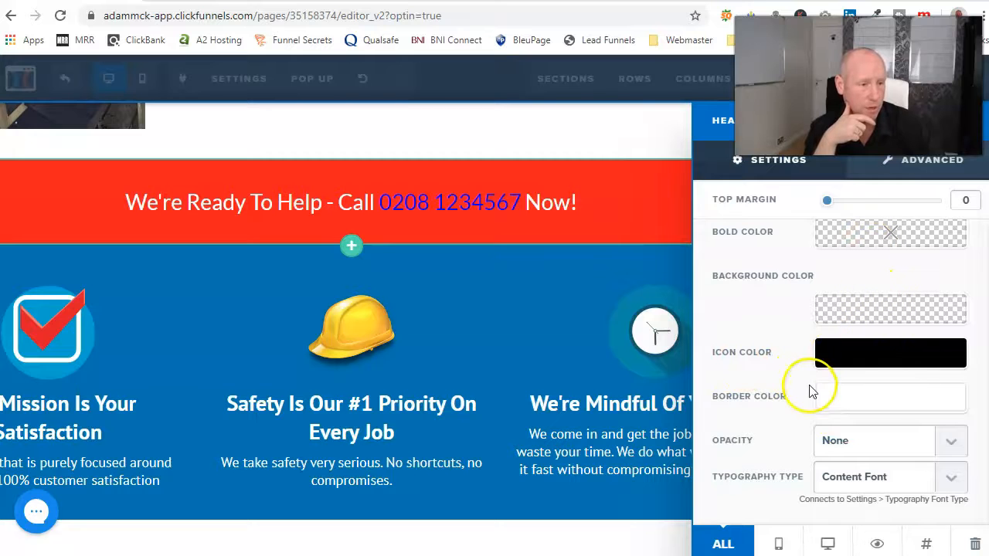
pyautogui.scroll(2, 809, 413)
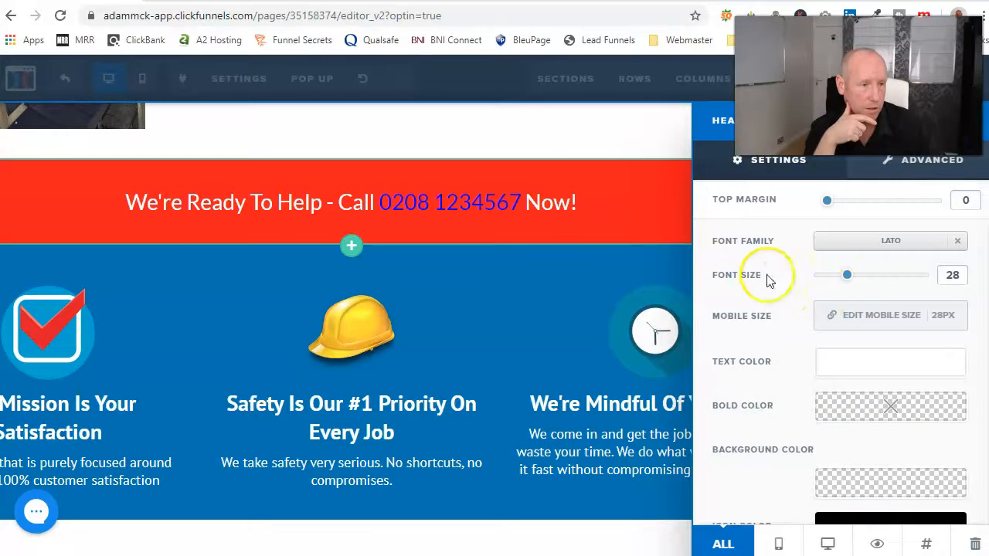
pyautogui.click(548, 221)
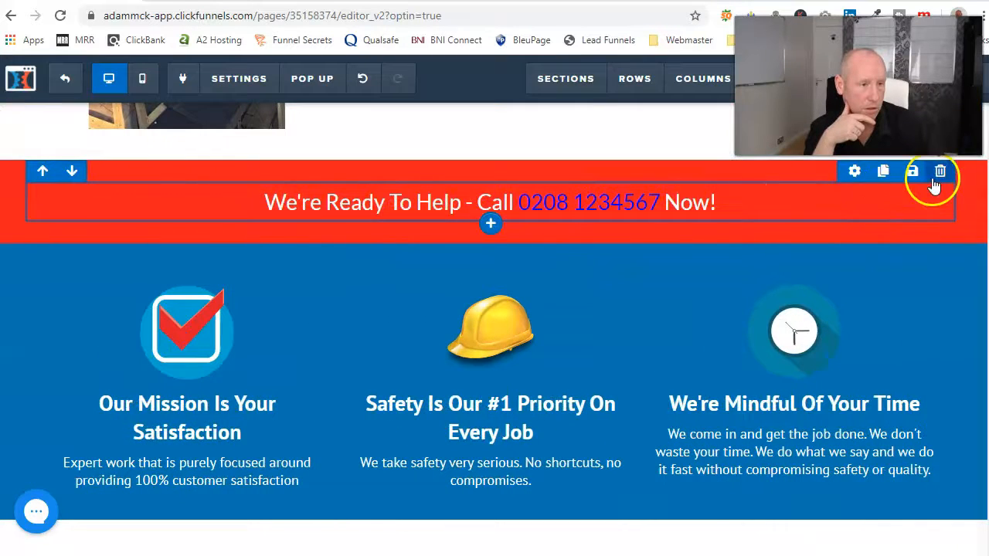
pyautogui.click(855, 172)
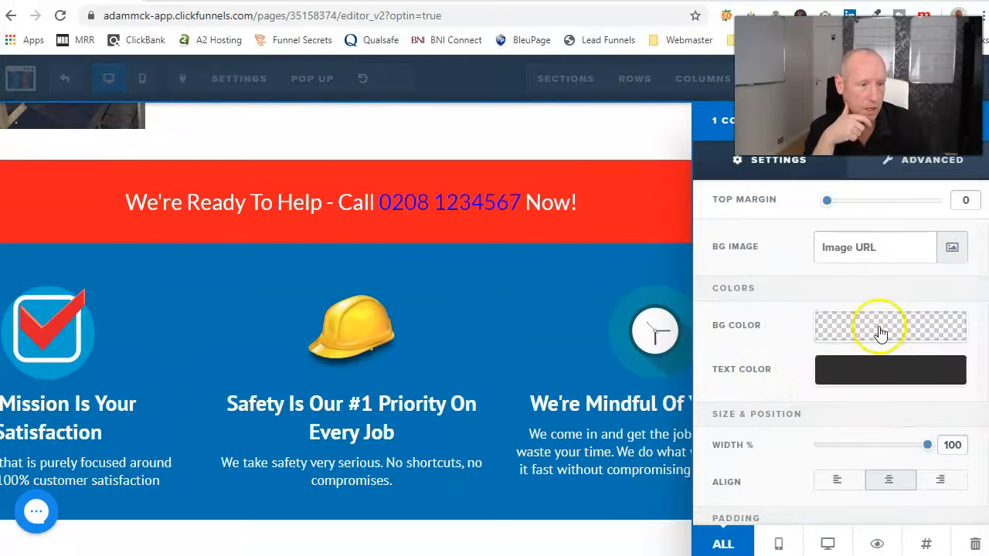
pyautogui.click(580, 203)
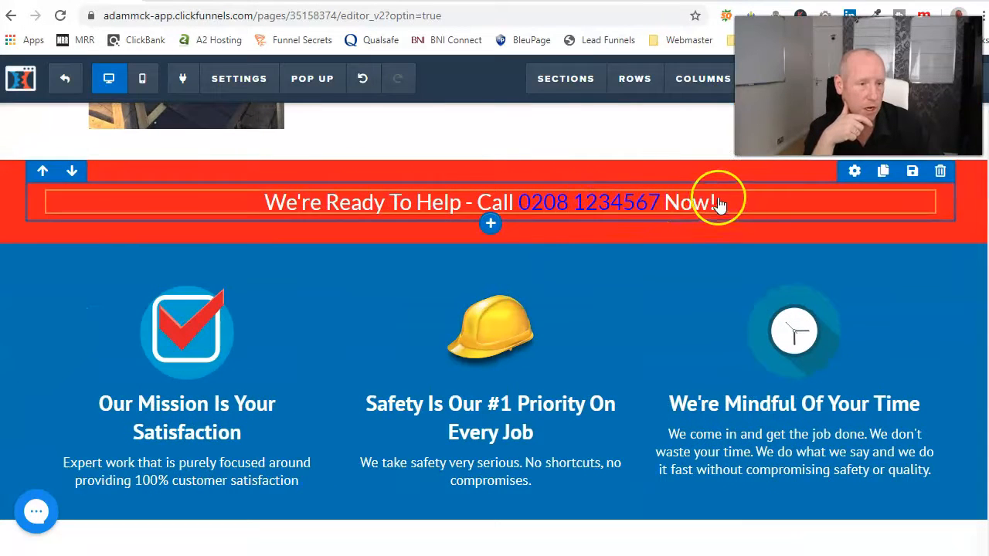
# - Try black as the text color of the "We're Ready To Help" headline and set it back to white, #ffffff
pyautogui.click(866, 191)
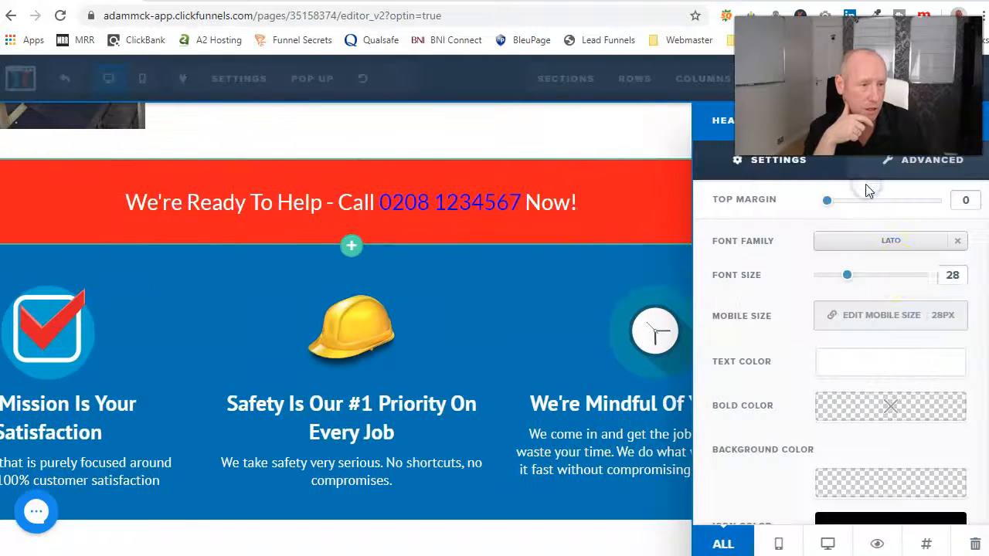
pyautogui.click(867, 370)
pyautogui.click(793, 276)
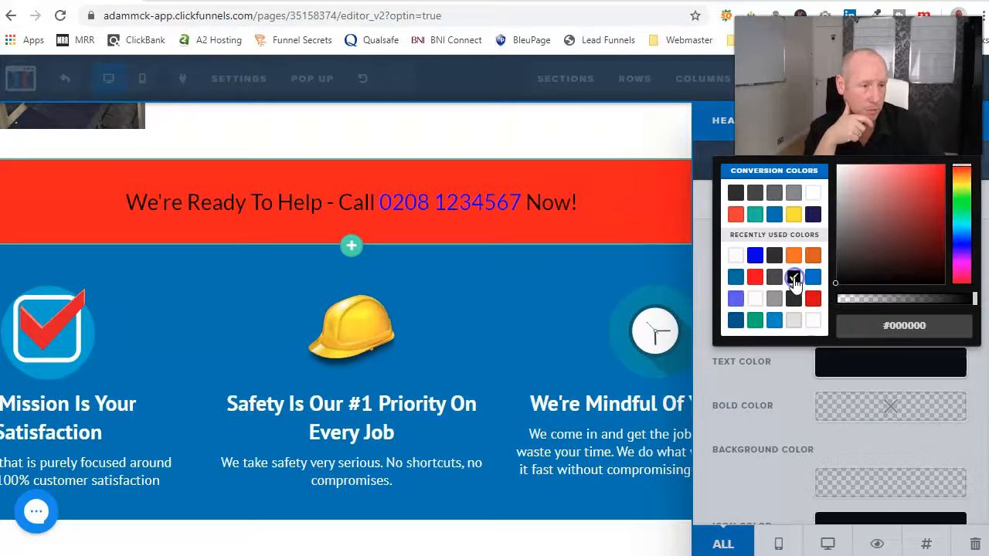
pyautogui.click(814, 320)
pyautogui.moveTo(891, 310); pyautogui.dragTo(986, 296)
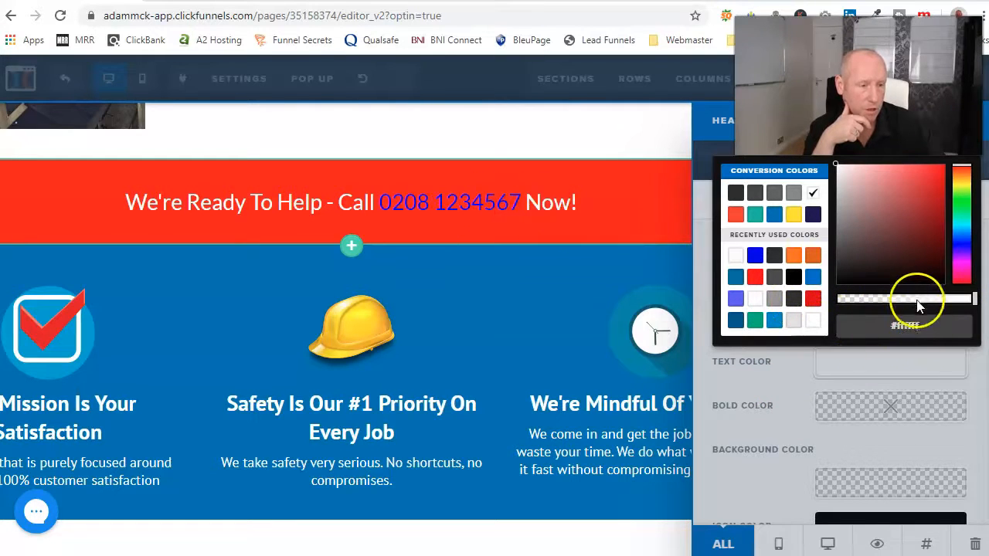
pyautogui.moveTo(918, 182); pyautogui.dragTo(978, 317)
pyautogui.click(813, 320)
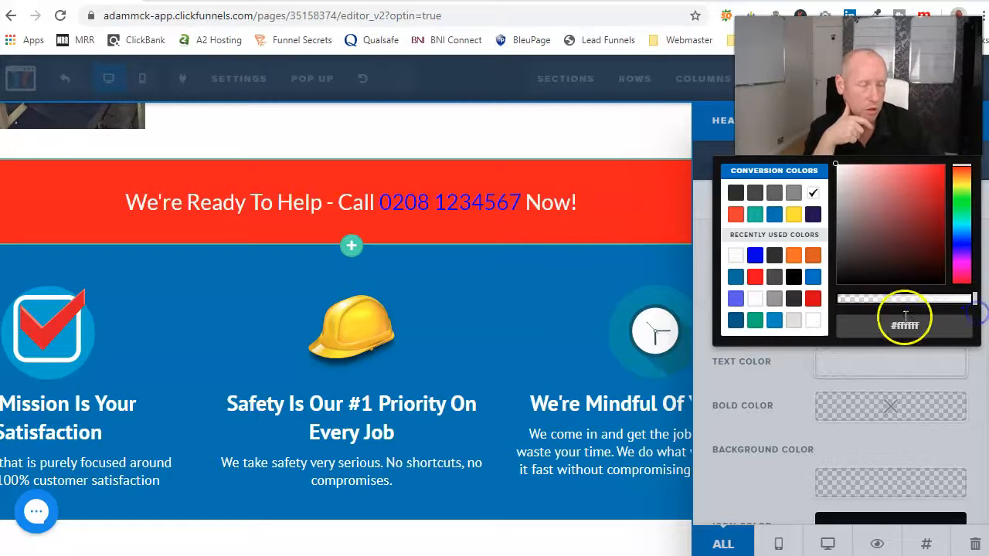
pyautogui.click(728, 374)
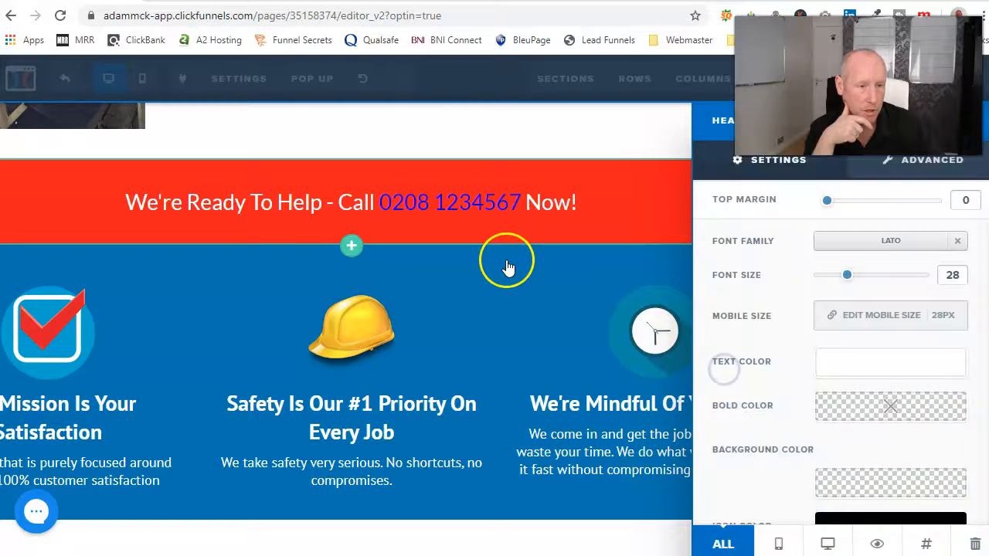
# - Examine the link text and tel: target of the phone number in the "We're Ready To Help" headline
pyautogui.click(502, 220)
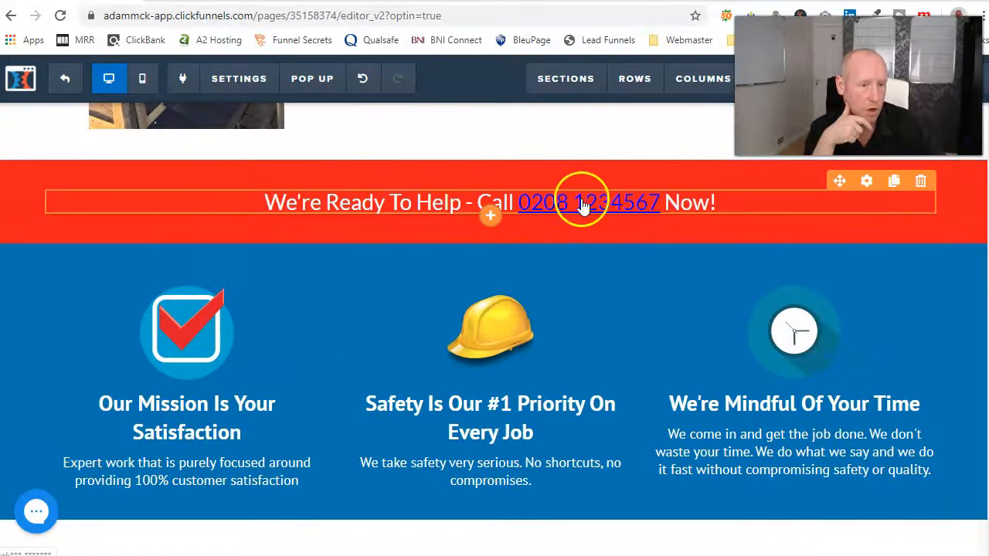
pyautogui.doubleClick(590, 208)
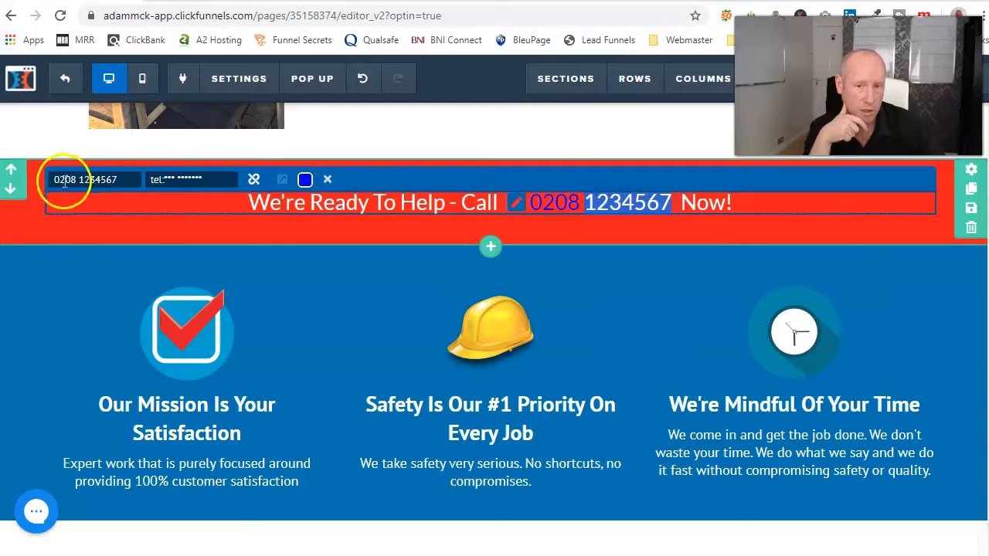
pyautogui.click(114, 183)
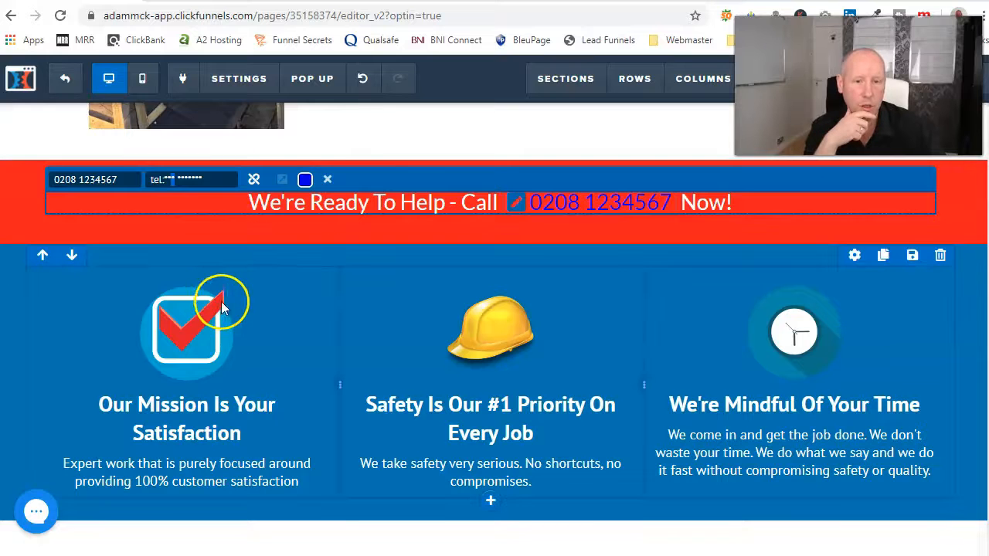
pyautogui.scroll(-2, 225, 353)
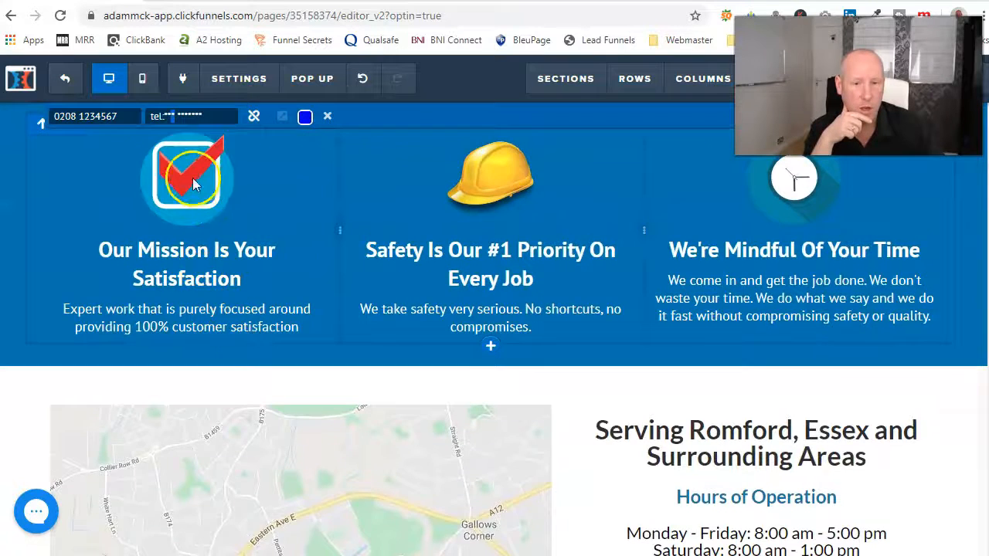
pyautogui.scroll(2, 225, 249)
# - Open the image library from the settings of the checkmark image above "Our Mission Is Your Satisfaction"
pyautogui.click(193, 341)
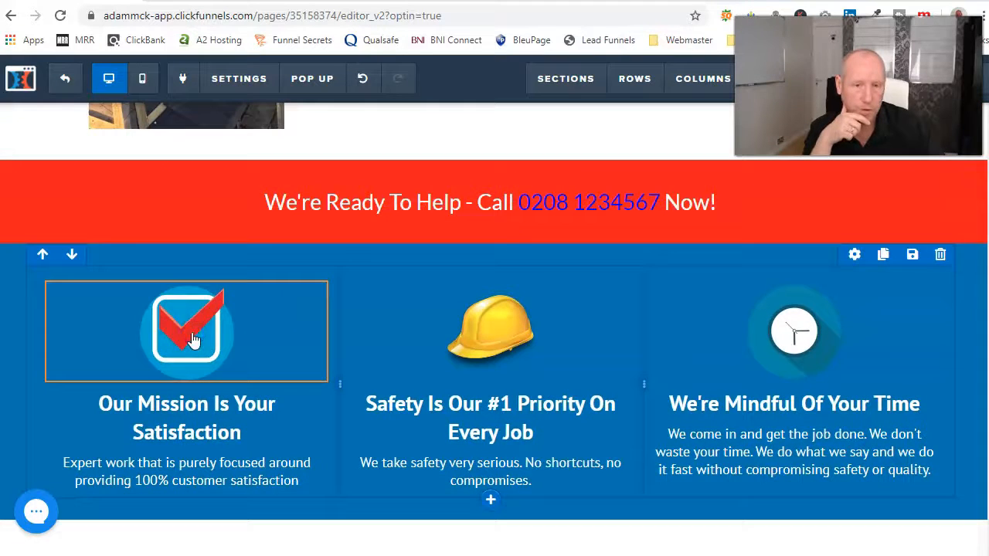
pyautogui.click(193, 341)
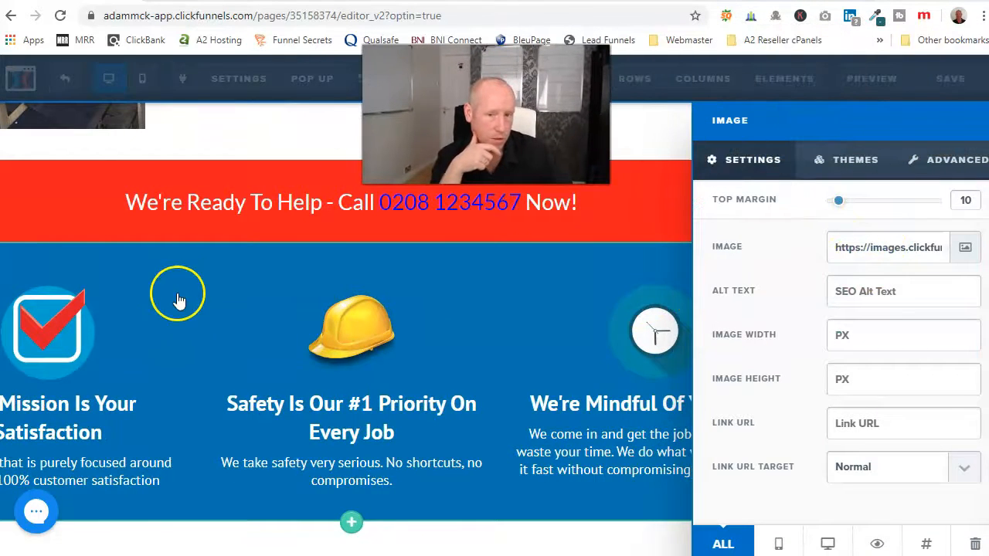
pyautogui.click(965, 247)
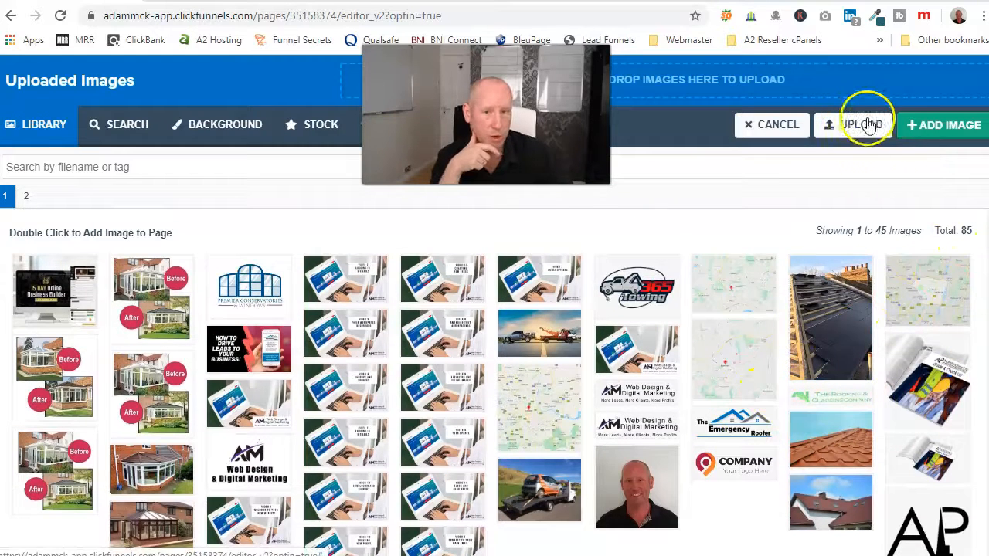
# - Search IconFinder for "calander" icons
pyautogui.click(132, 126)
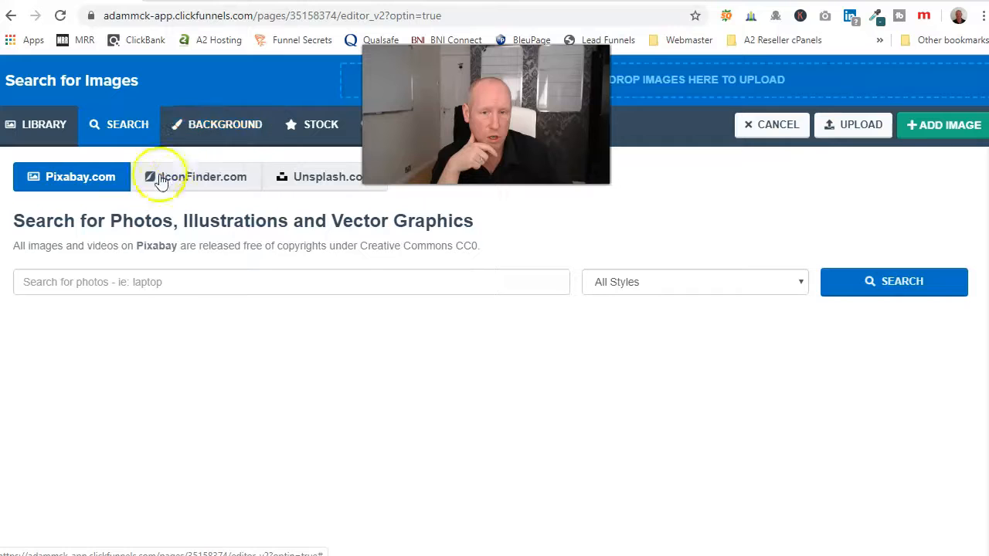
pyautogui.click(204, 186)
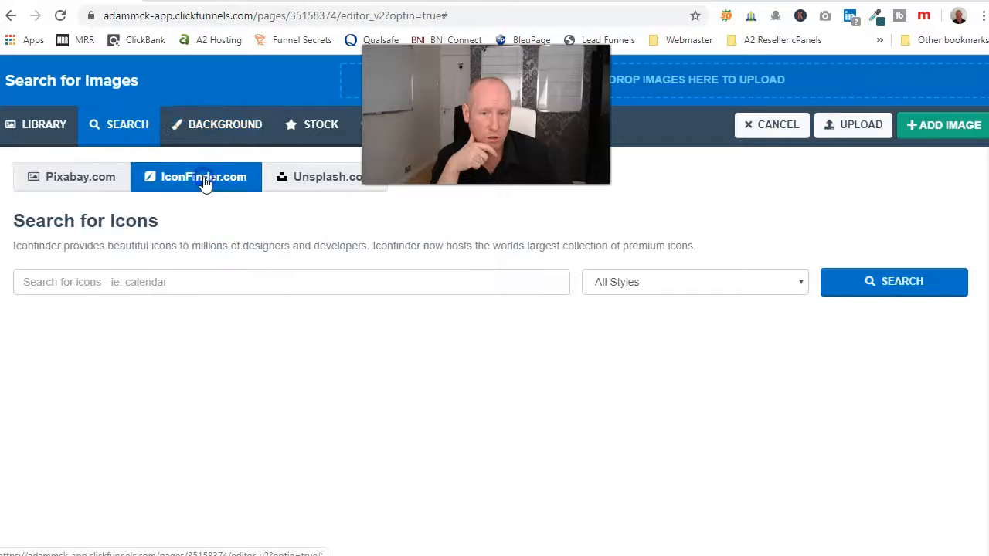
pyautogui.click(139, 283)
pyautogui.write('c')
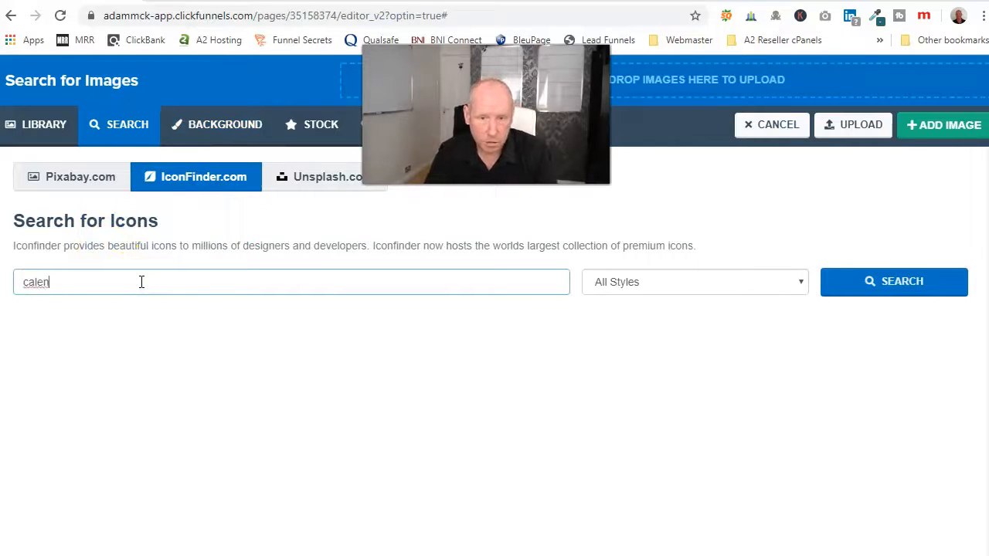
pyautogui.write('alen')
pyautogui.press('BackSpace')
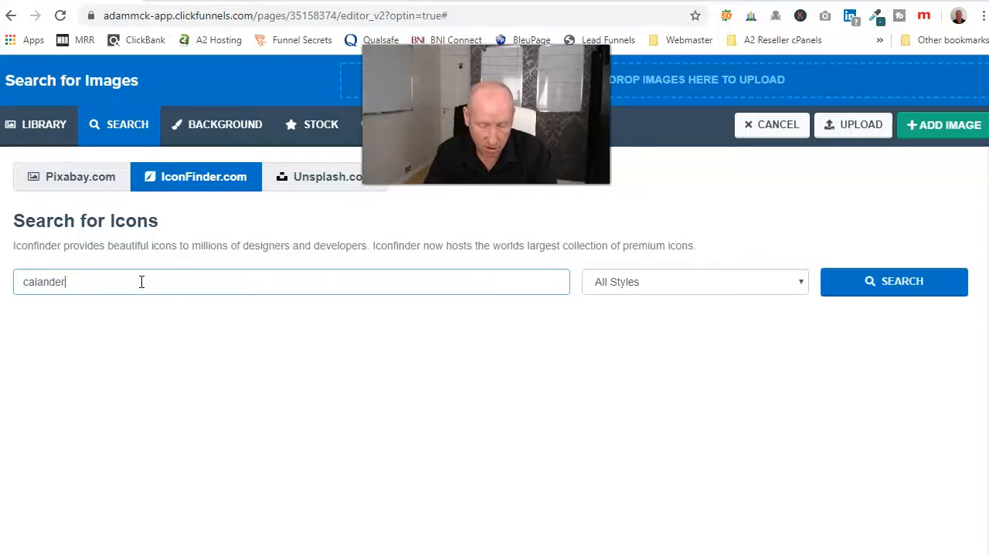
pyautogui.write('nder')
pyautogui.press('Return')
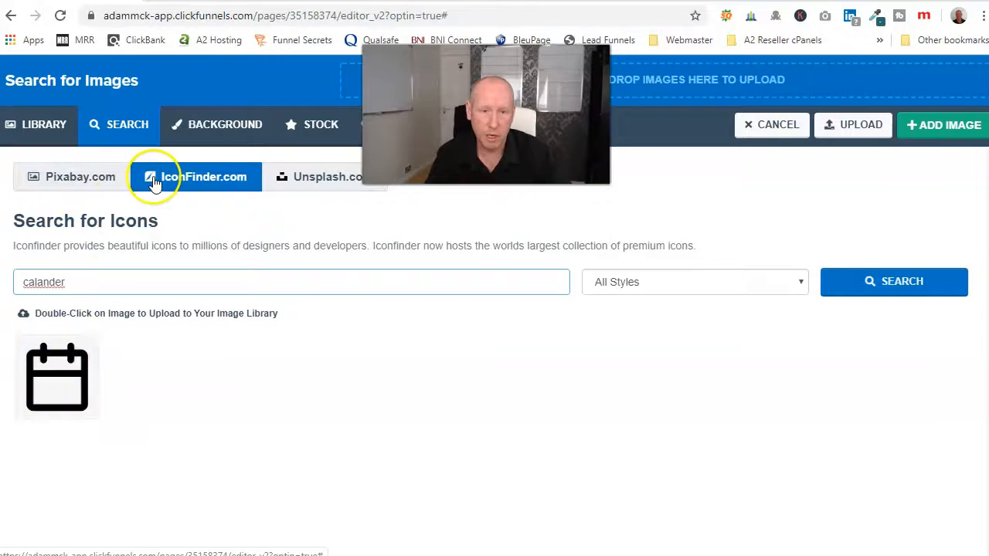
# - Search Pixabay for "car crashed" photos and look through the results
pyautogui.click(103, 185)
pyautogui.click(141, 283)
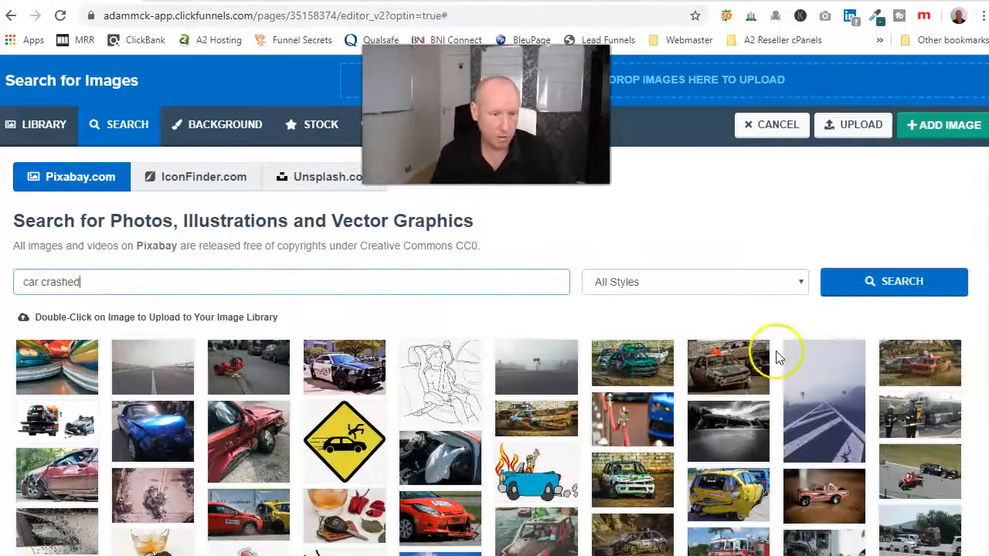
pyautogui.scroll(-3, 563, 410)
pyautogui.scroll(-1, 610, 467)
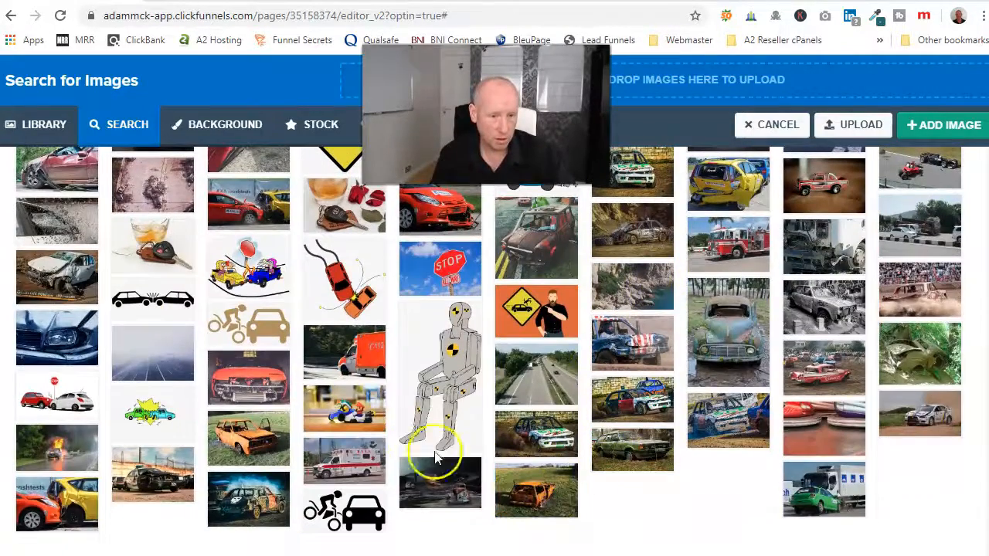
pyautogui.scroll(4, 122, 282)
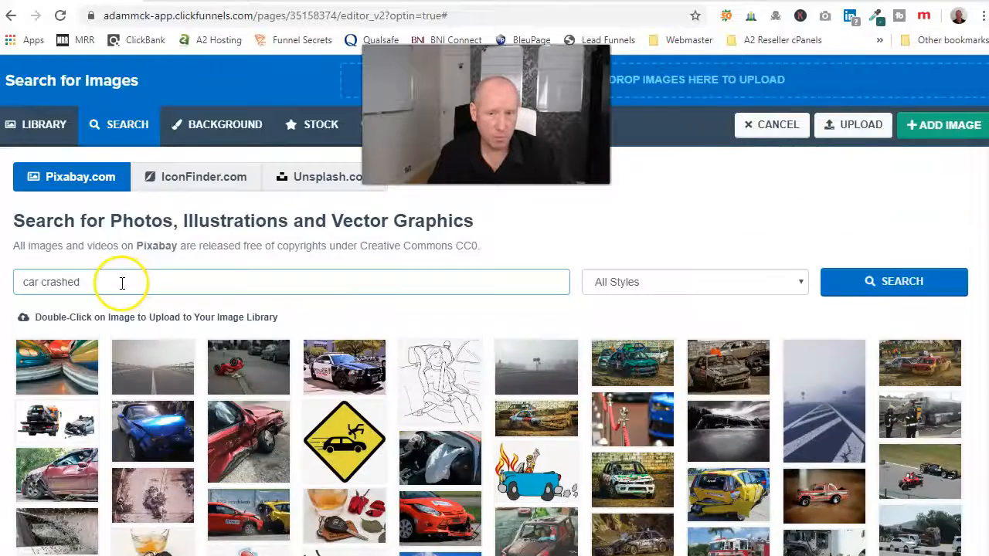
# - Search Pixabay for "roof" photos and look through the results
pyautogui.moveTo(90, 281); pyautogui.dragTo(6, 285)
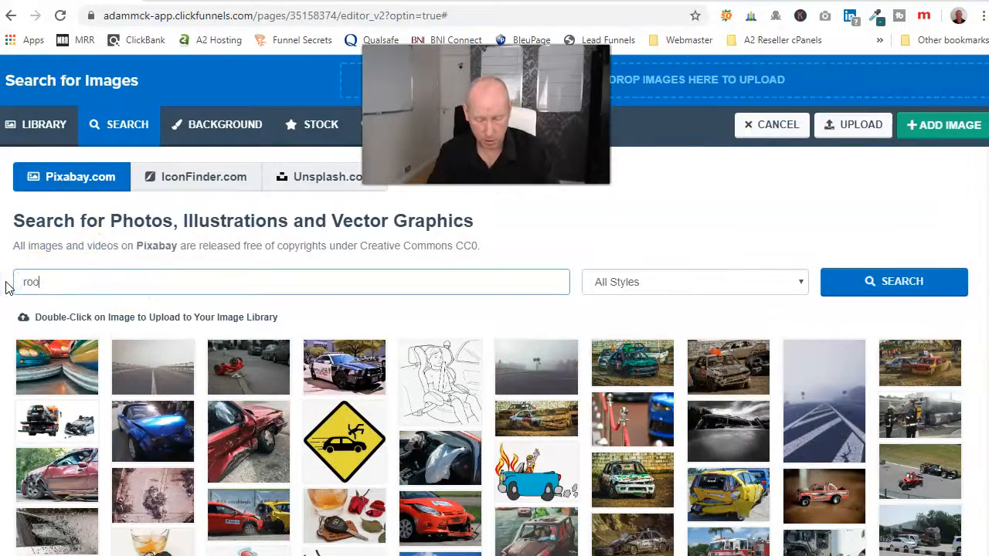
pyautogui.press('Return')
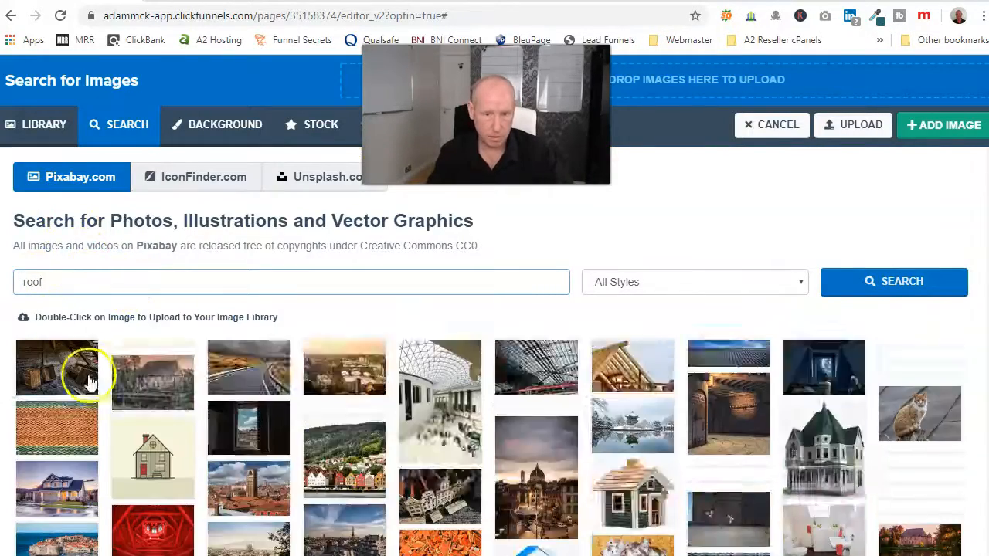
pyautogui.scroll(-3, 579, 437)
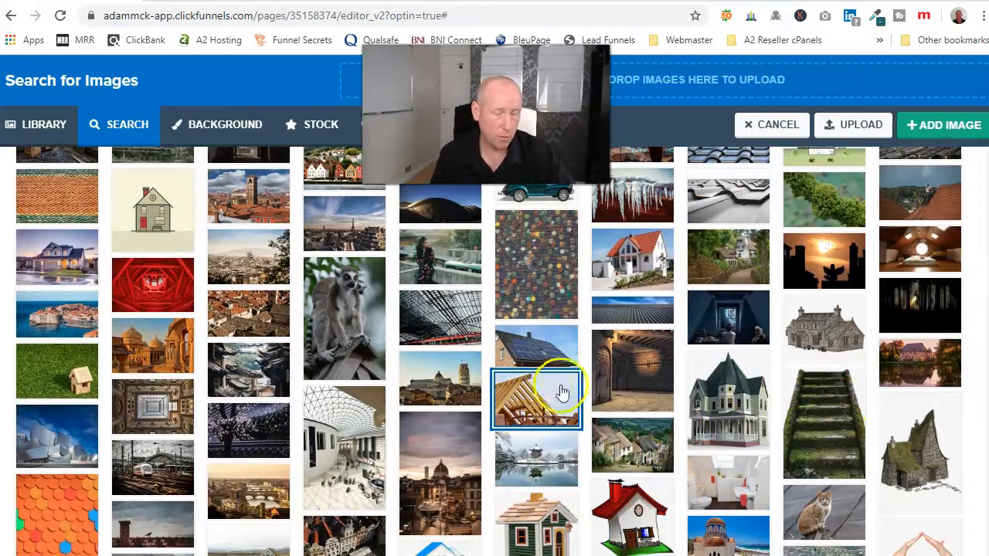
pyautogui.scroll(3, 294, 364)
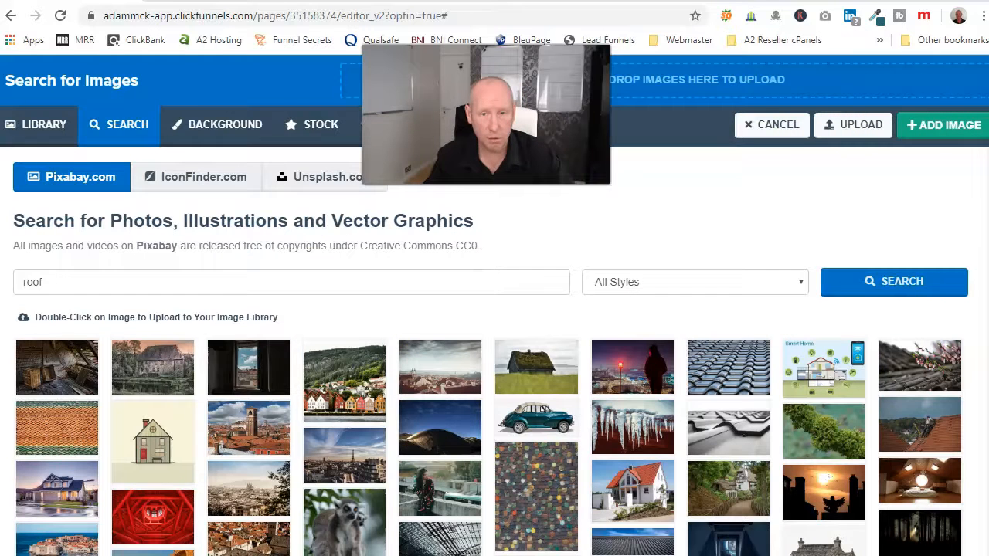
# - Return to the uploaded images, leave the library without choosing an image and close the image settings
pyautogui.click(69, 138)
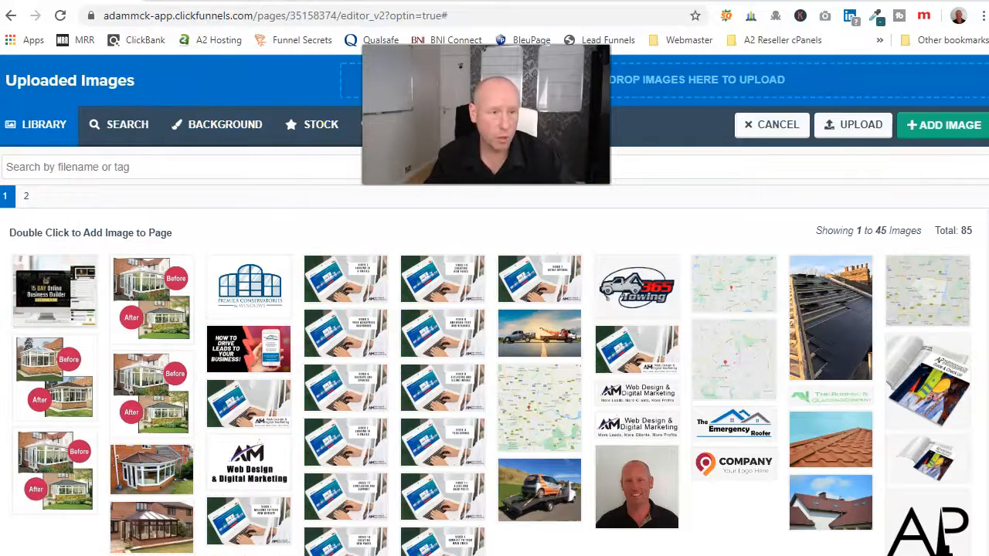
pyautogui.click(777, 127)
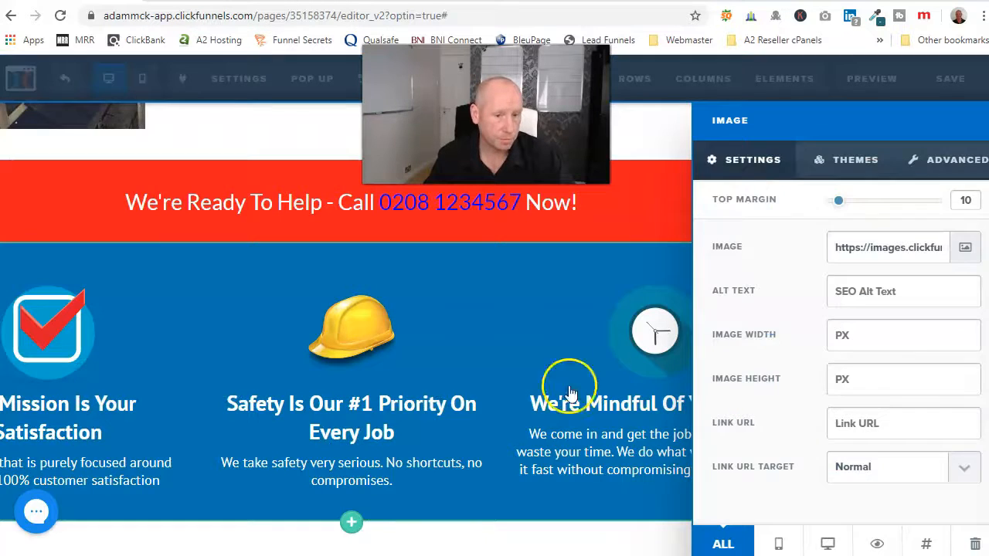
pyautogui.click(415, 362)
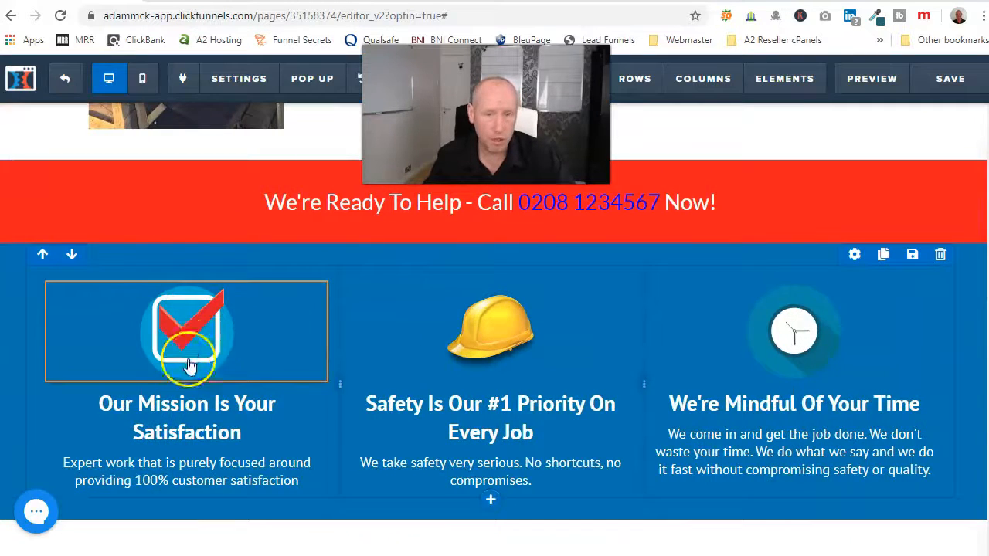
# - Examine the font and color settings of the "Our Mission Is Your Satisfaction" headline
pyautogui.scroll(3, 194, 217)
pyautogui.scroll(-2, 325, 430)
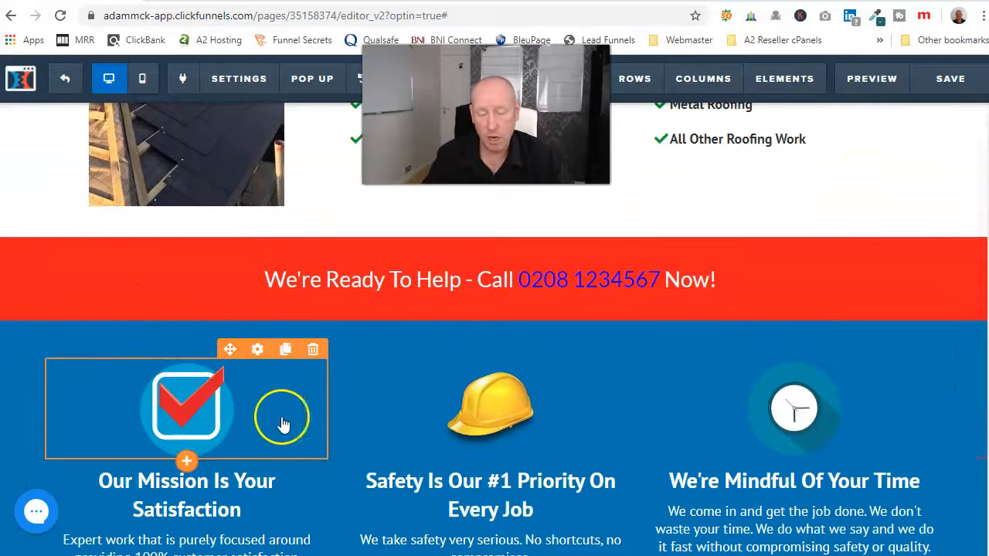
pyautogui.scroll(-3, 282, 424)
pyautogui.doubleClick(228, 276)
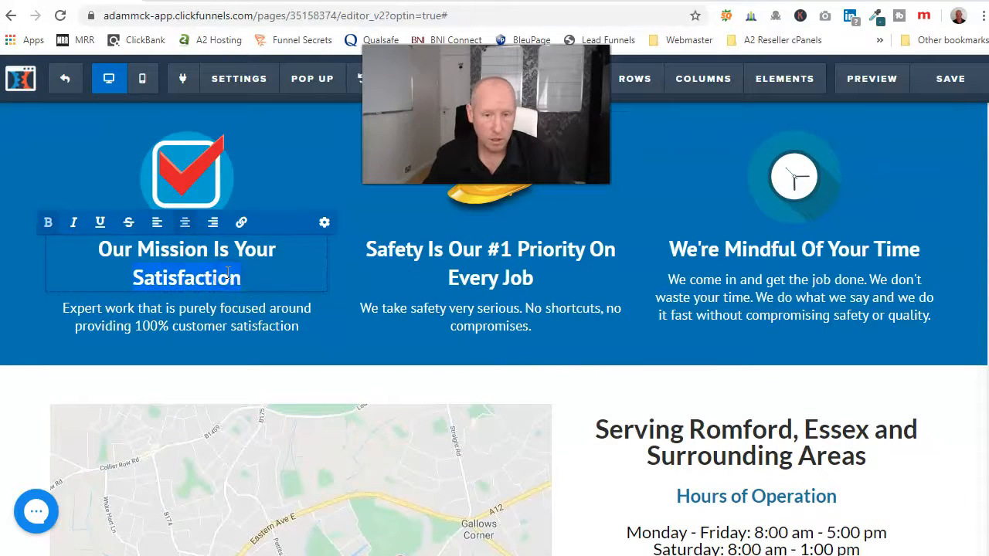
pyautogui.click(325, 222)
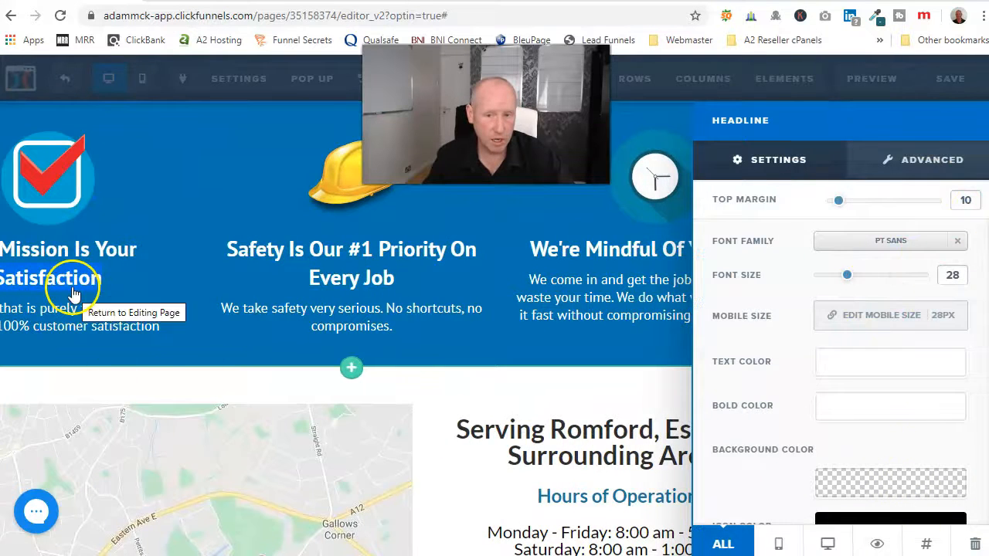
pyautogui.click(104, 243)
# - Try rewording the start of the mission headline to "This is Our Mission Is Your Satisfaction"
pyautogui.click(170, 253)
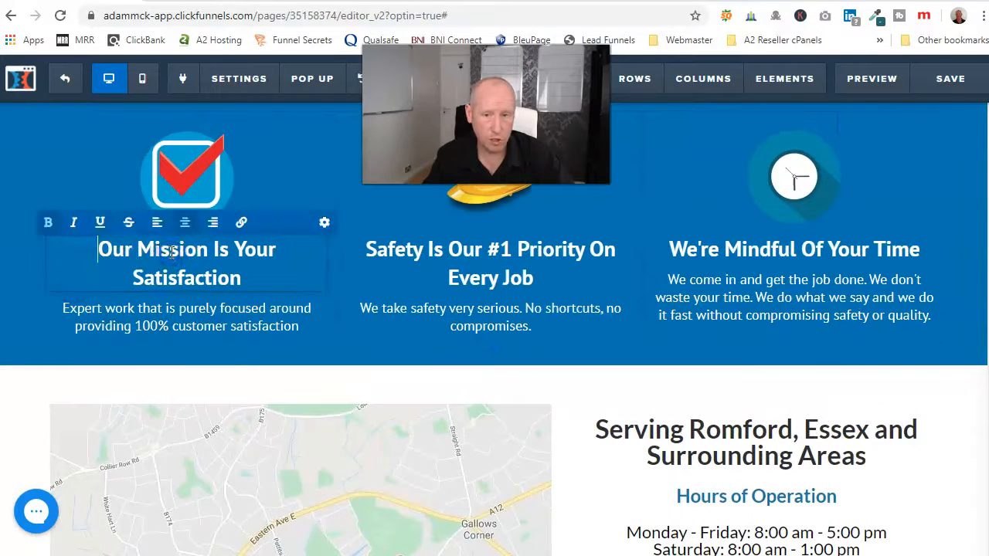
pyautogui.press('Delete')
pyautogui.press('Delete')
pyautogui.press('Delete')
pyautogui.press('Delete')
pyautogui.write('This is u')
pyautogui.press('BackSpace')
pyautogui.write('ur')
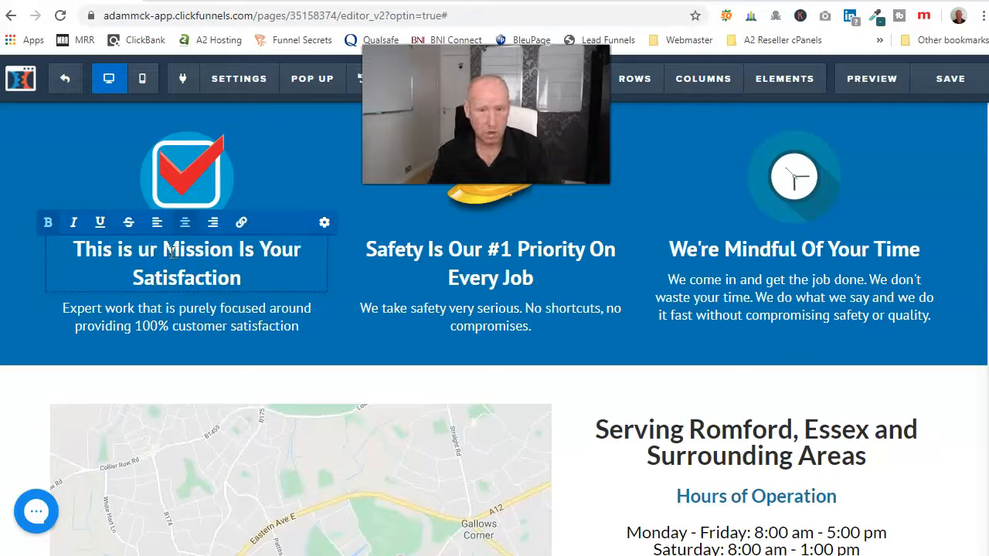
pyautogui.write('O')
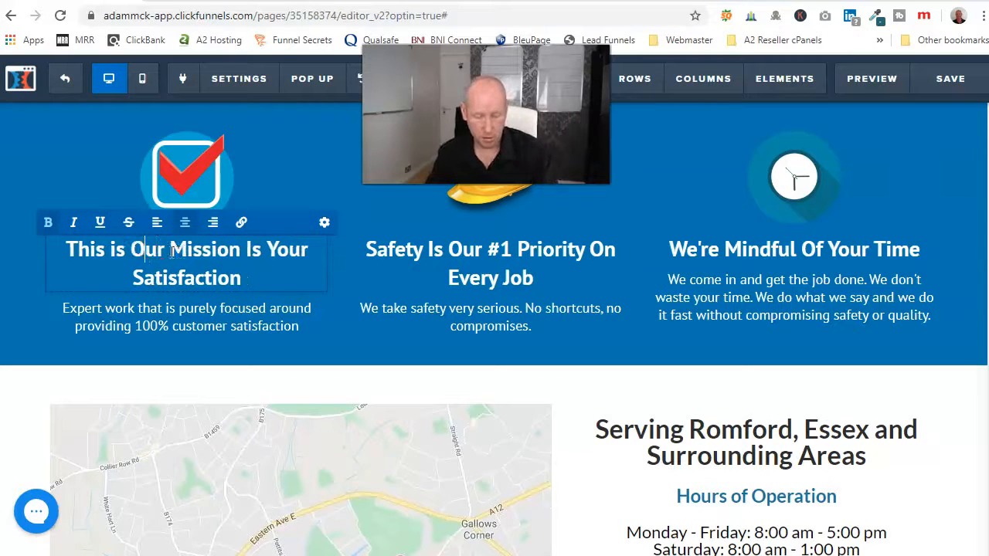
# - Remove the added words "This is" from the start of the mission headline and leave text editing
pyautogui.press('BackSpace')
pyautogui.press('BackSpace')
pyautogui.press('BackSpace')
pyautogui.press('BackSpace')
pyautogui.press('BackSpace')
pyautogui.press('BackSpace')
pyautogui.press('BackSpace')
pyautogui.press('BackSpace')
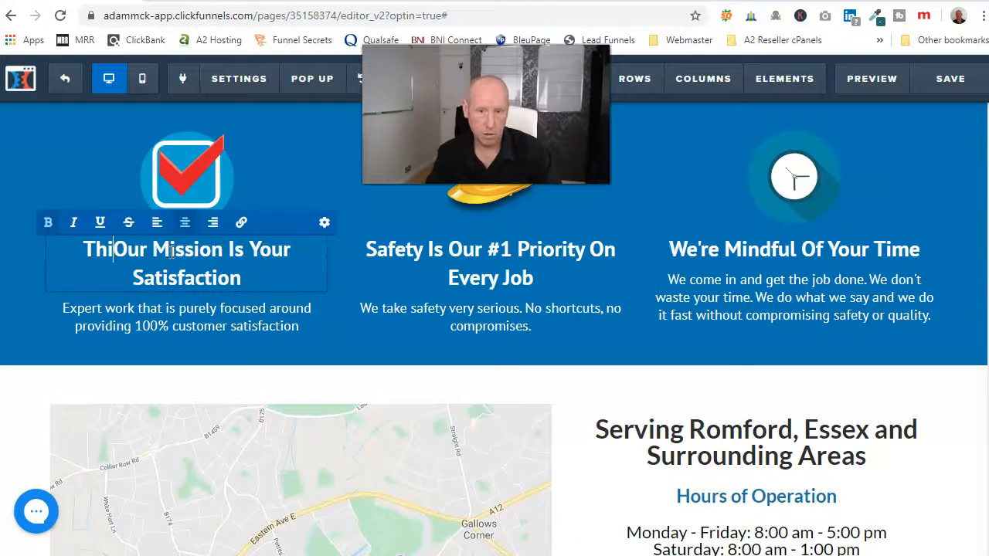
pyautogui.click(321, 344)
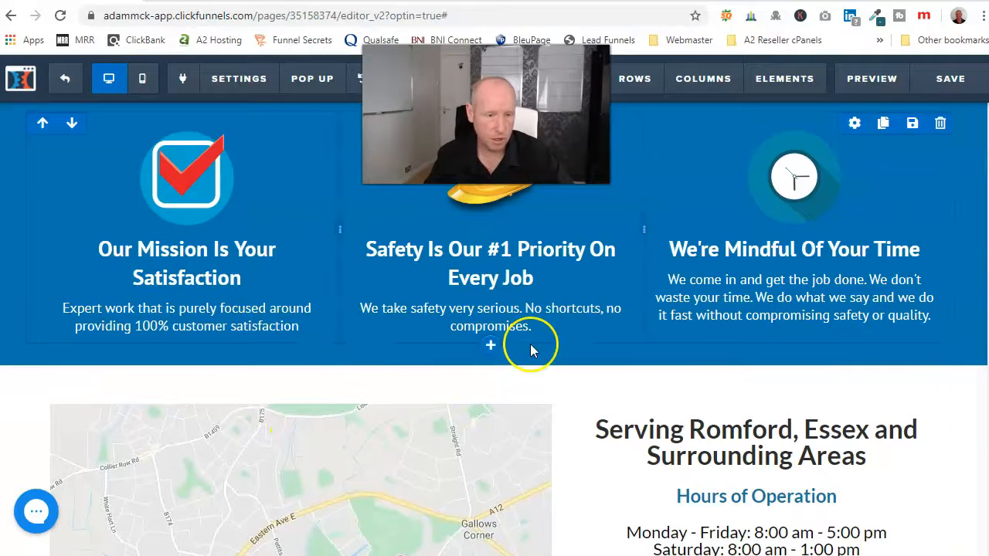
# - Change the background color of the three-column mission, safety and time section to bright blue, #0000ee
pyautogui.scroll(2, 728, 255)
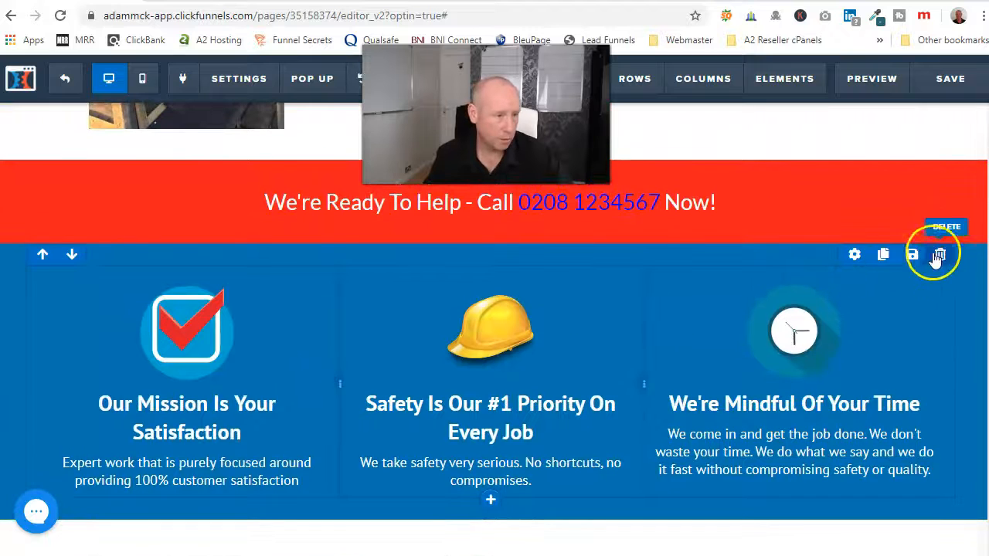
pyautogui.click(976, 254)
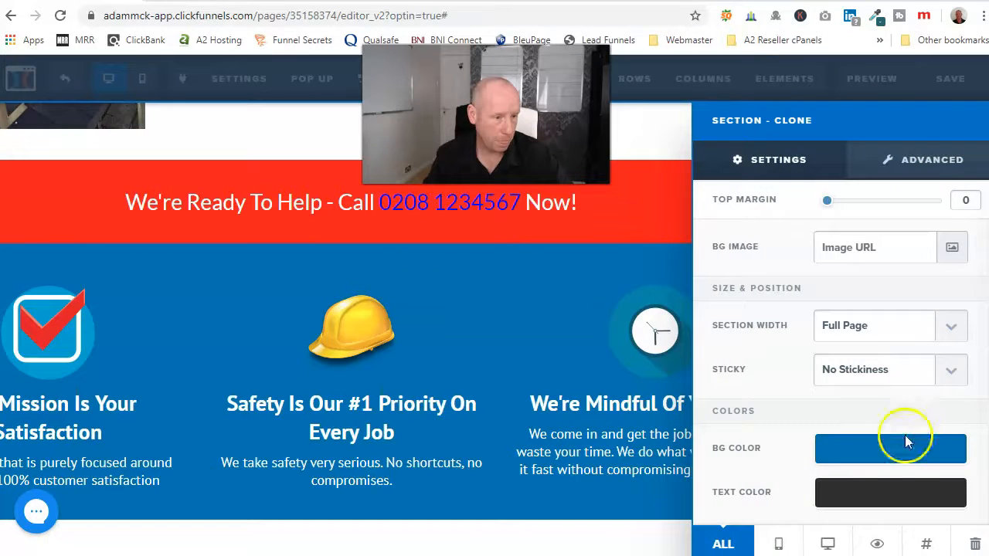
pyautogui.click(893, 451)
pyautogui.click(757, 345)
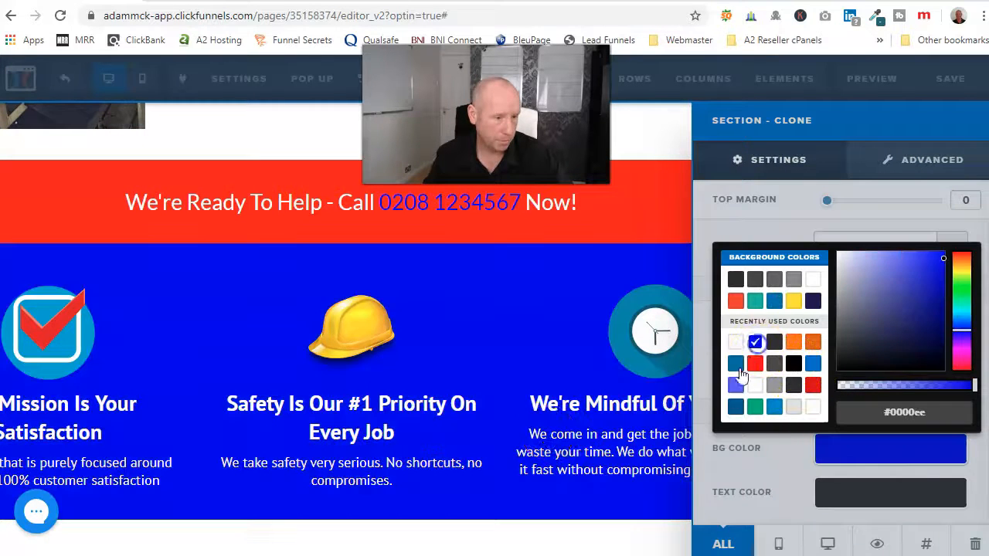
pyautogui.click(471, 534)
# - Change the background color of the "We Have Roofing Teams Standing By Now!" section to bright blue, #0000ee
pyautogui.scroll(15, 473, 541)
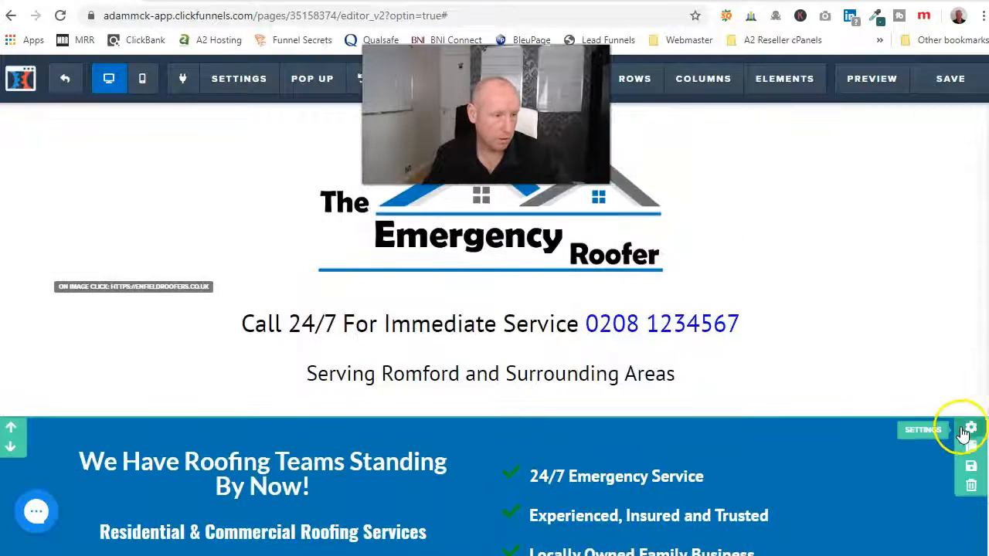
pyautogui.click(969, 430)
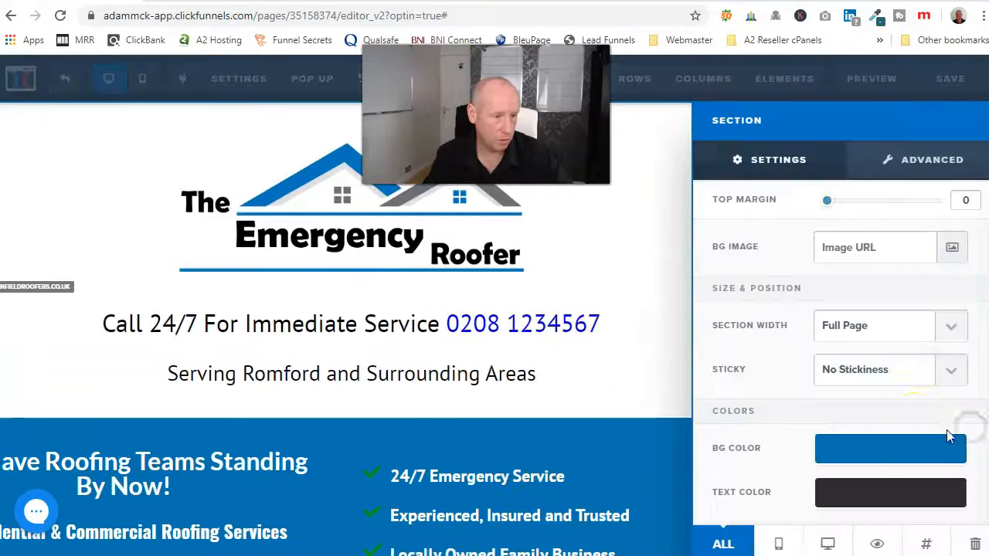
pyautogui.click(871, 464)
pyautogui.click(755, 342)
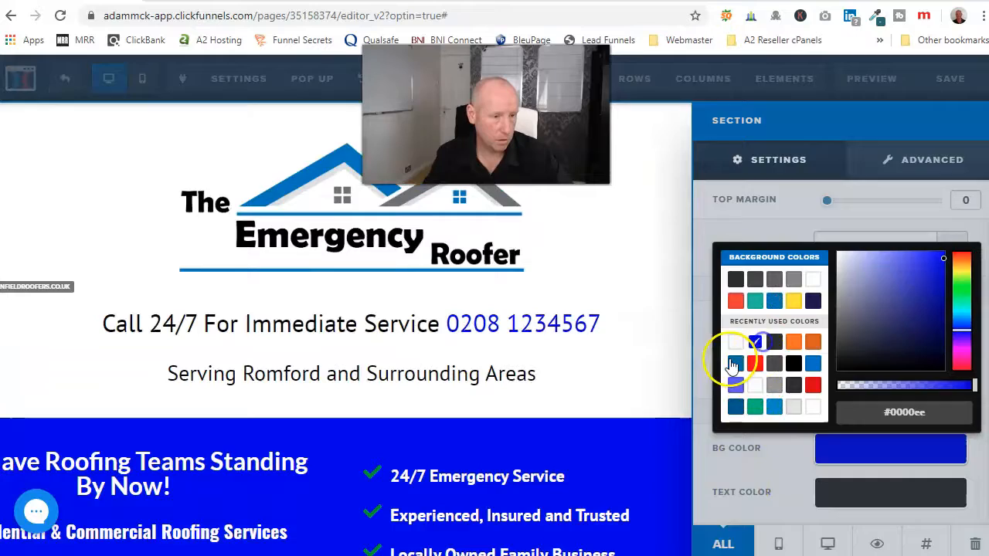
pyautogui.click(674, 358)
# - Shorten the orange submit button's text under the first contact form to "Contact me ASAP!"
pyautogui.scroll(-12, 676, 370)
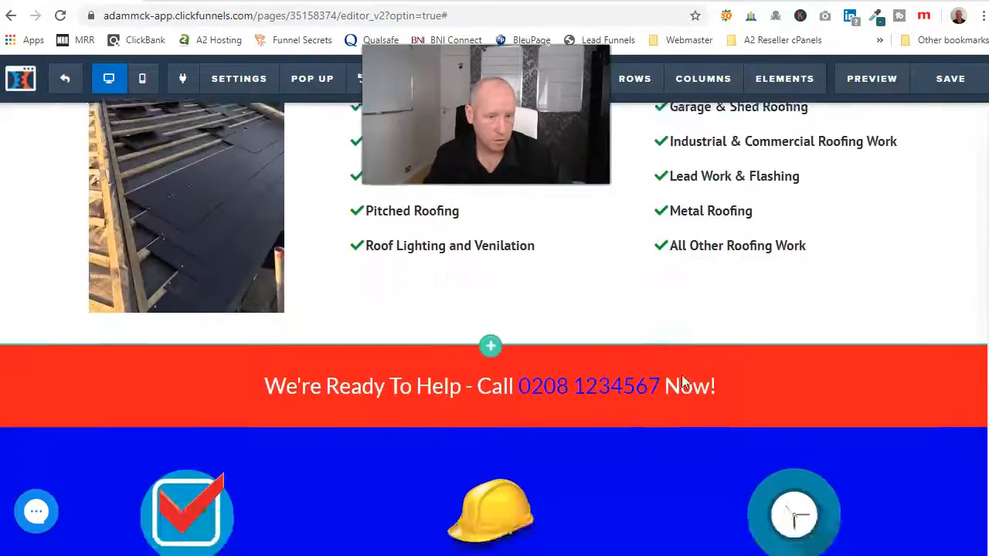
pyautogui.scroll(6, 682, 384)
pyautogui.click(287, 354)
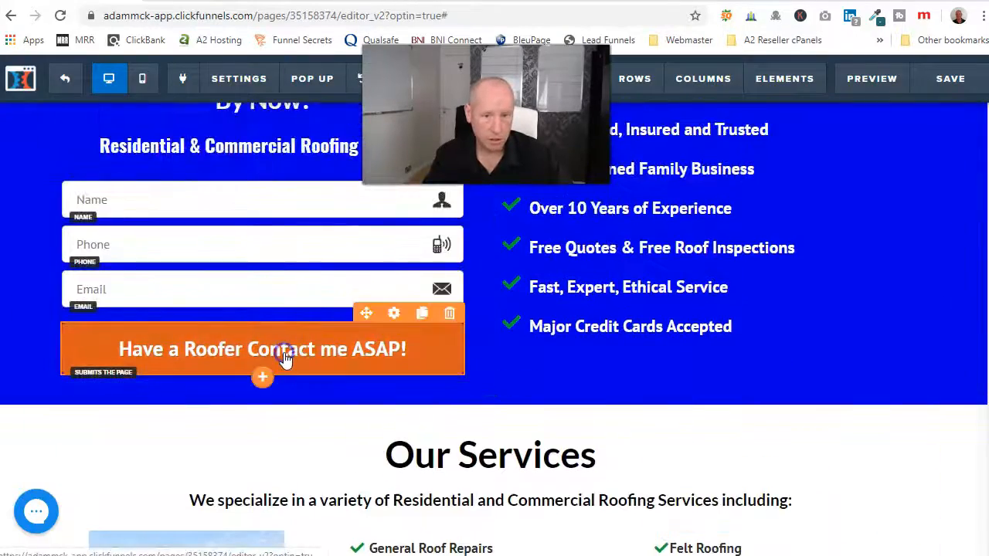
pyautogui.click(285, 357)
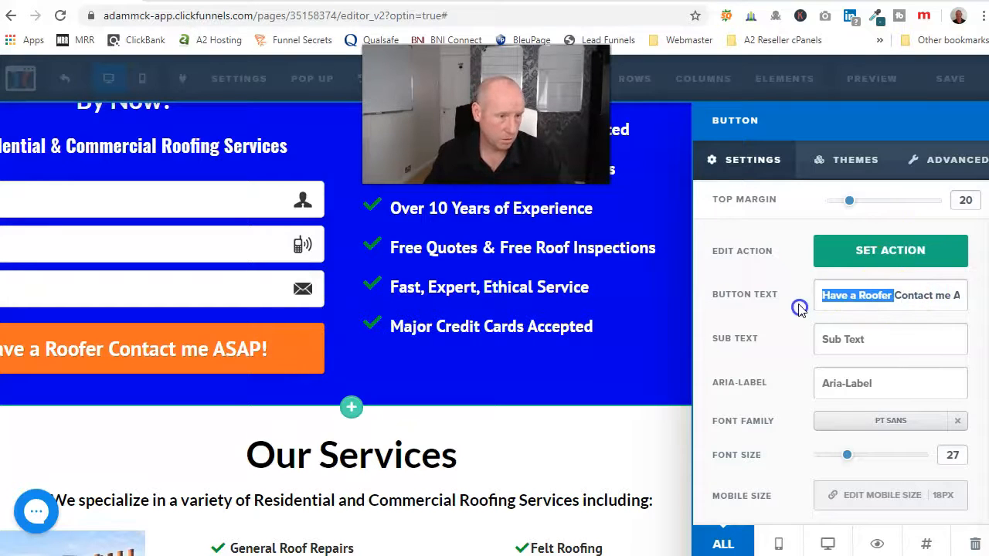
pyautogui.press('BackSpace')
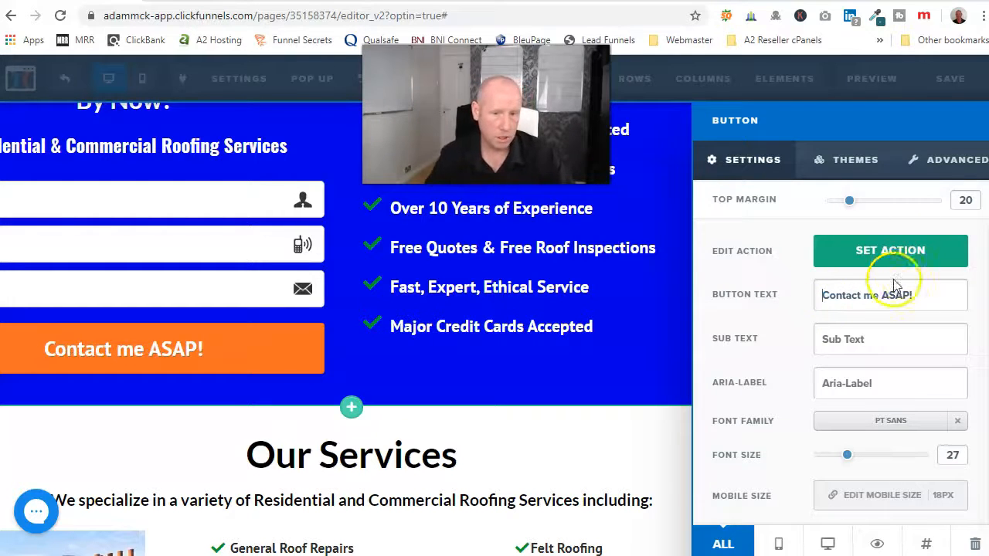
# - Change the background color of the "Contact me ASAP!" button to red, #fa0000
pyautogui.scroll(-2, 892, 425)
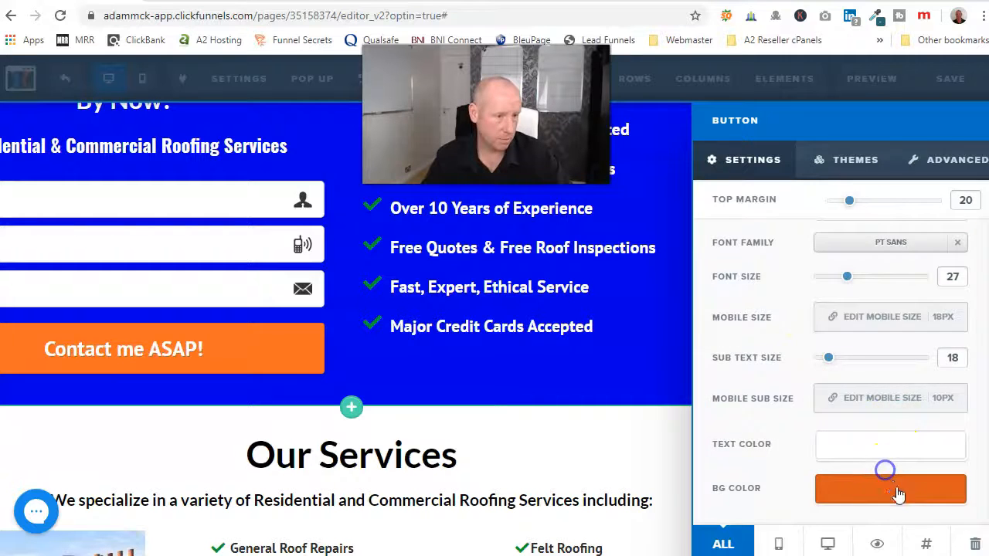
pyautogui.click(896, 492)
pyautogui.click(815, 429)
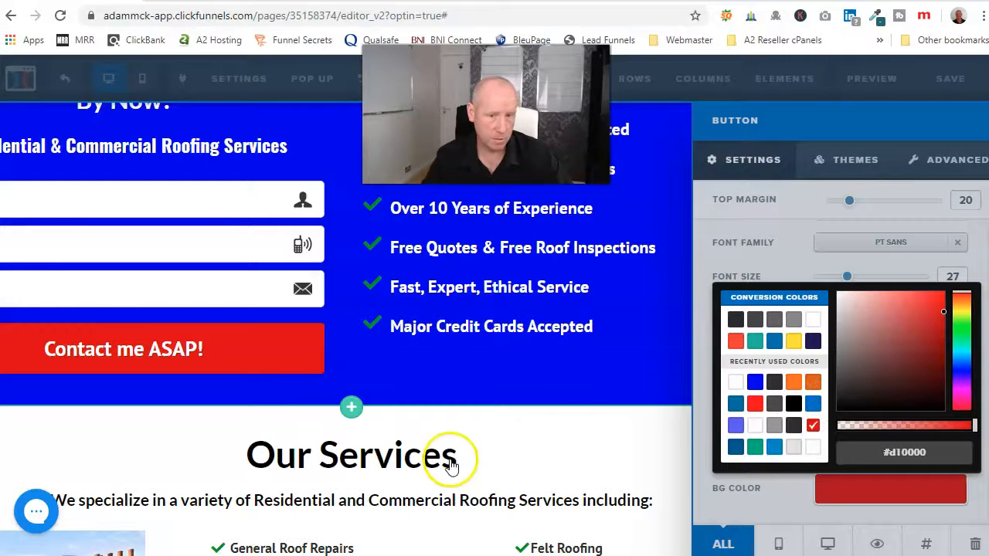
pyautogui.click(755, 404)
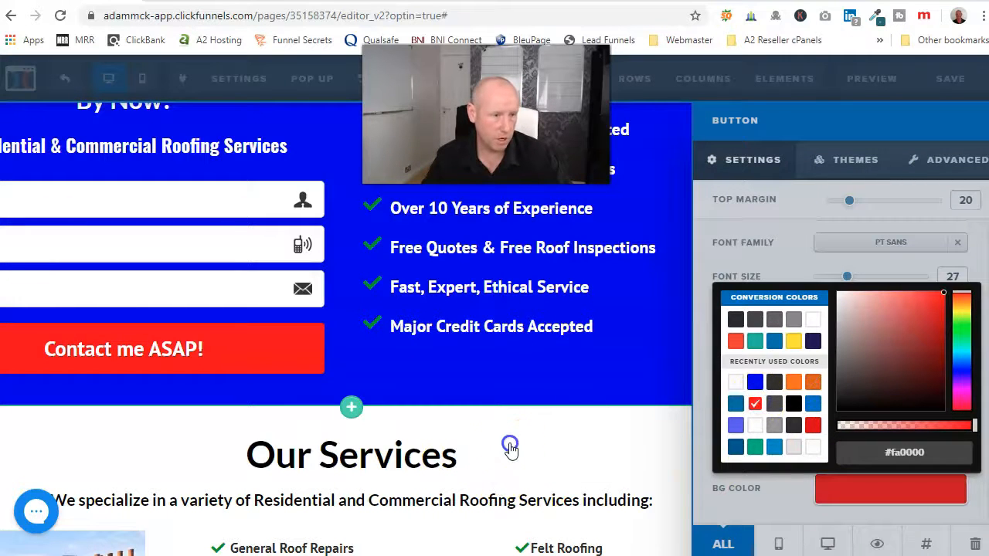
pyautogui.click(510, 446)
pyautogui.click(412, 353)
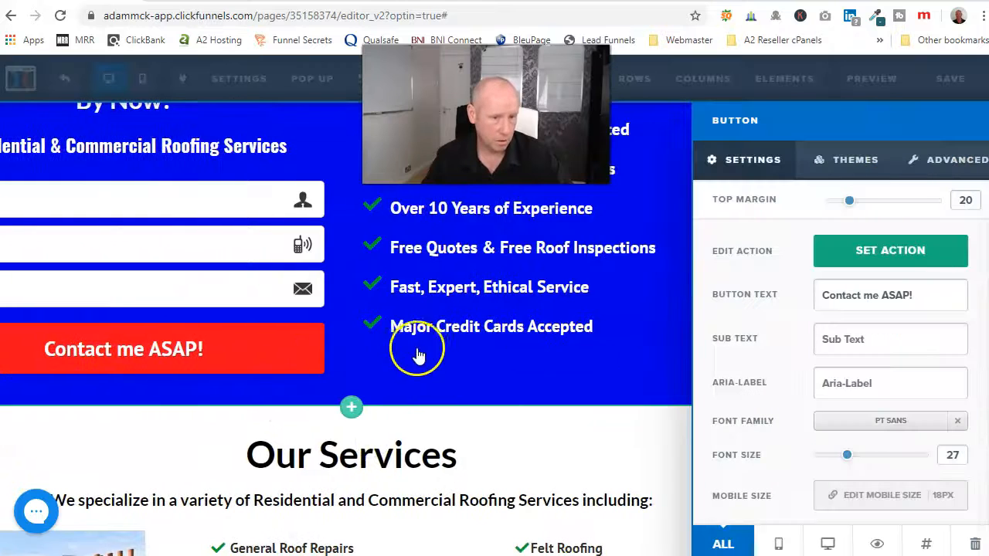
# - Add the phone handset icon (fas fa-phone) in front of the "Contact me ASAP!" button text and close its settings
pyautogui.click(952, 172)
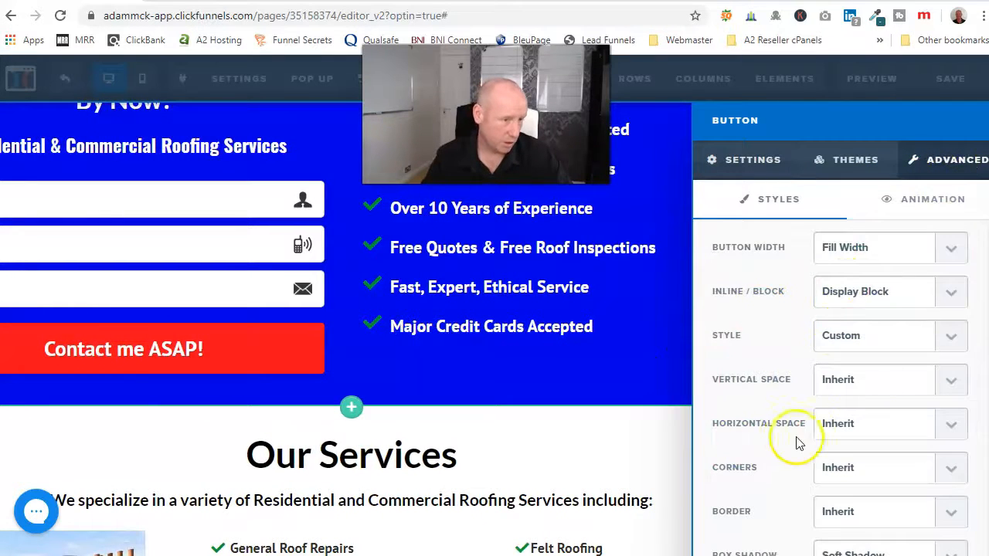
pyautogui.scroll(-3, 798, 442)
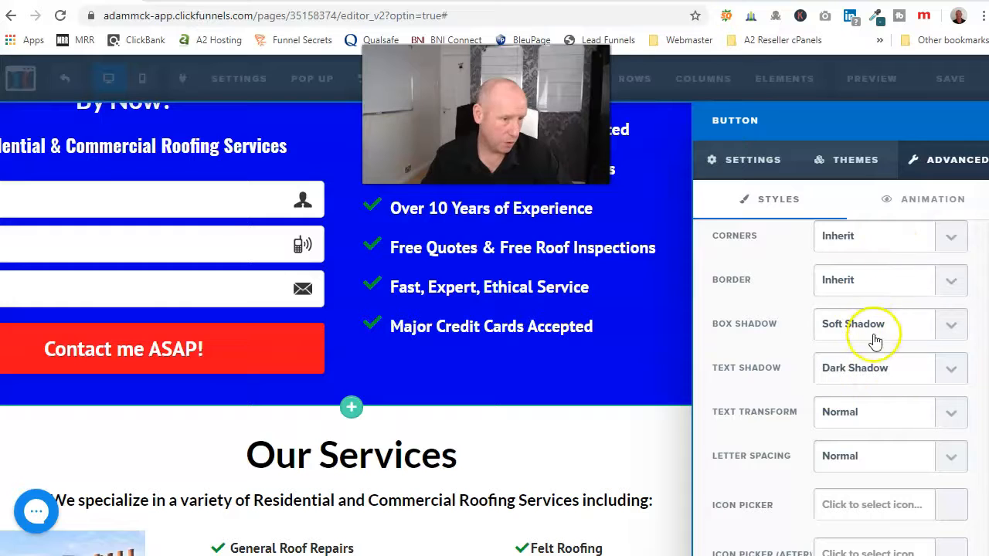
pyautogui.scroll(-2, 827, 463)
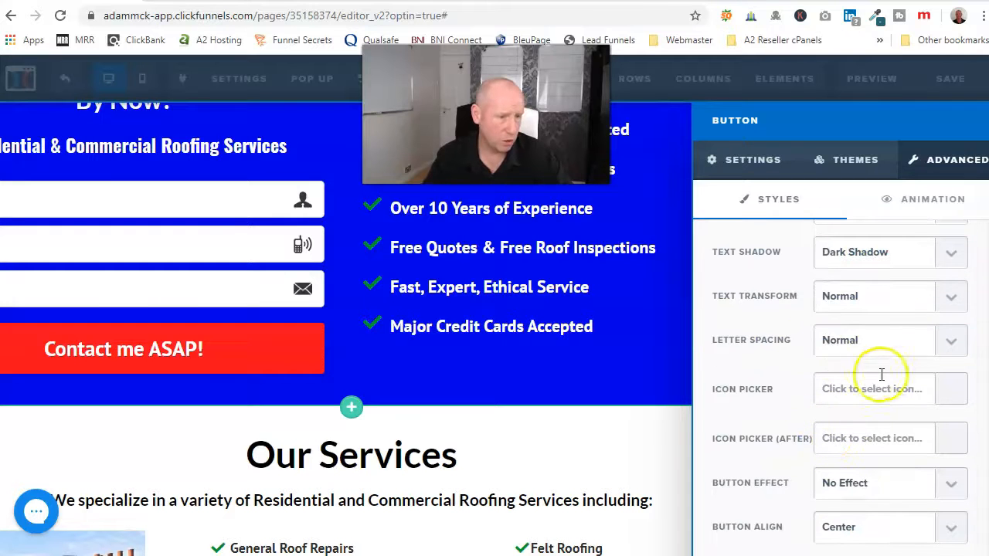
pyautogui.click(954, 395)
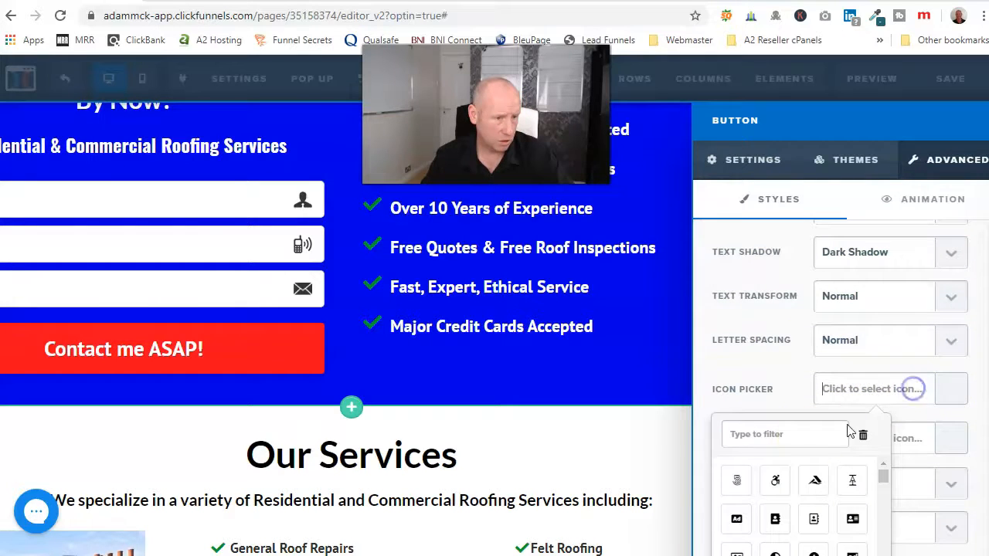
pyautogui.write('phone')
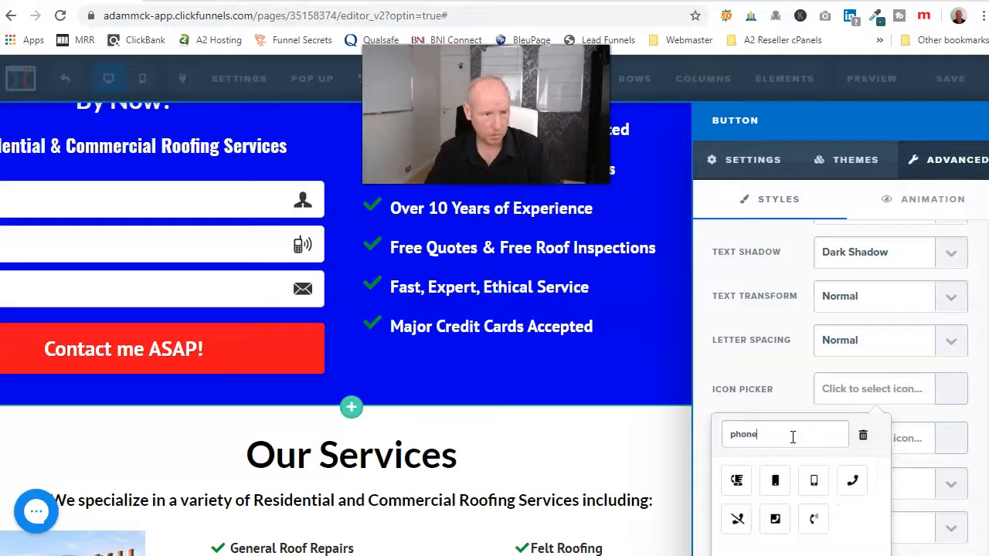
pyautogui.click(853, 483)
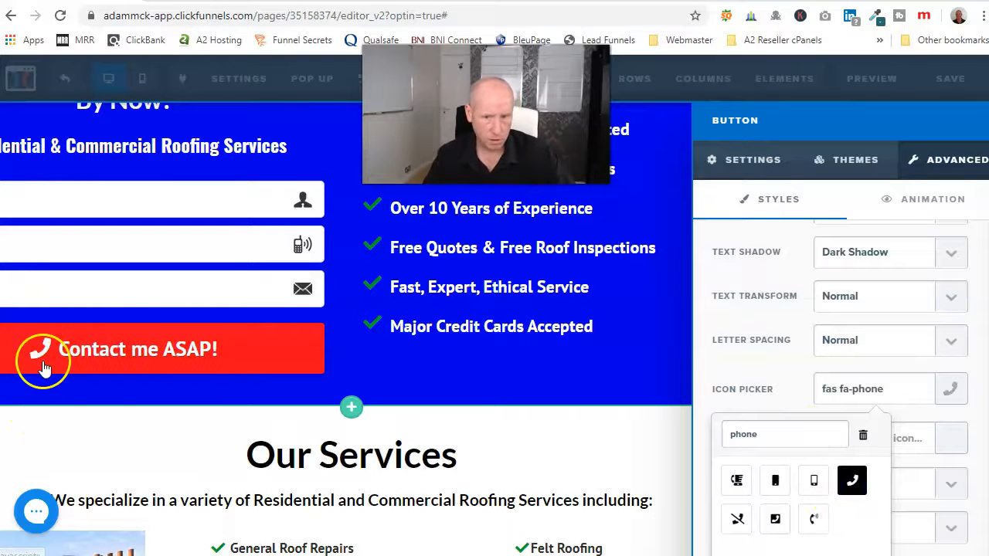
pyautogui.click(97, 417)
# - Change the background color of the "Have A Roofer Contact Me Immediately!" button near the page's end to red, #fa0000
pyautogui.scroll(-2, 150, 459)
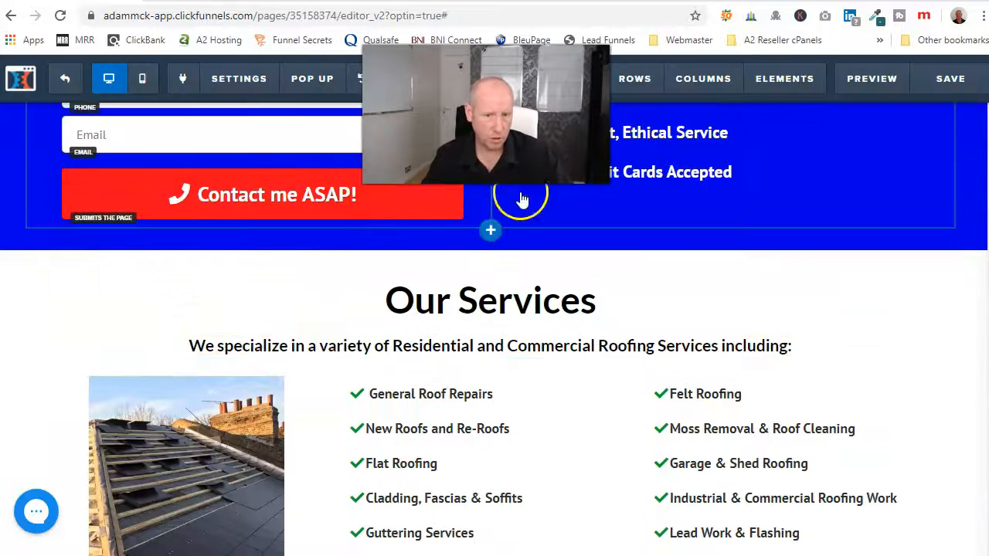
pyautogui.scroll(-7, 486, 448)
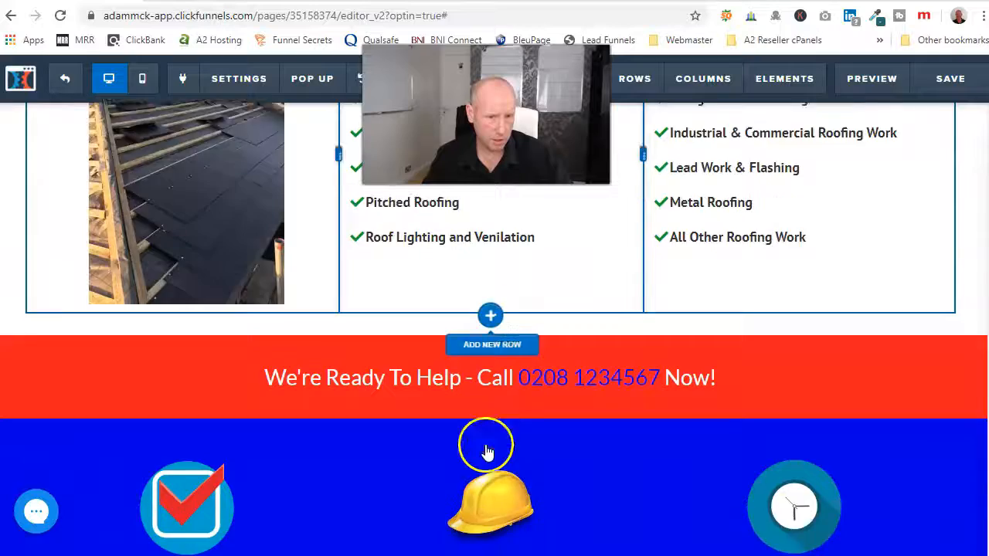
pyautogui.scroll(-11, 491, 462)
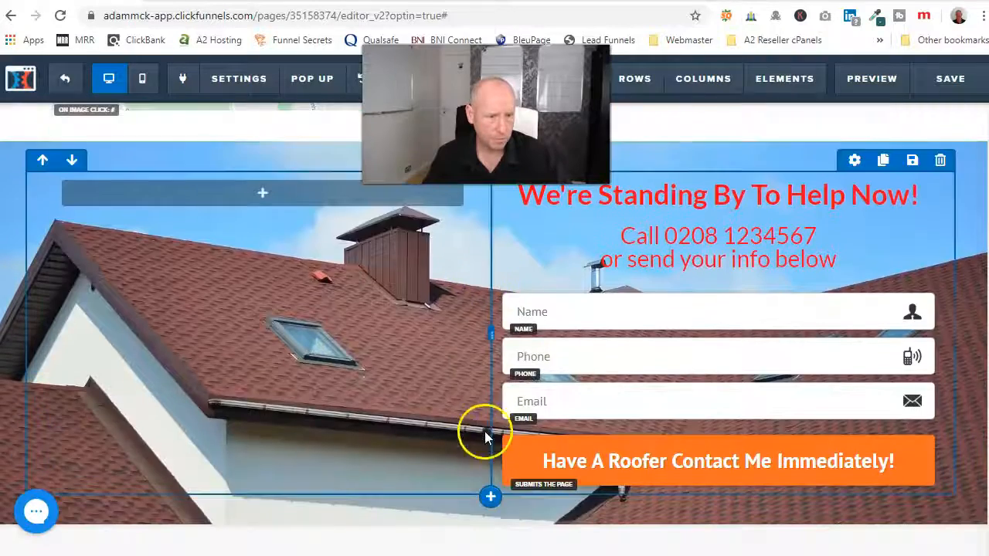
pyautogui.click(740, 467)
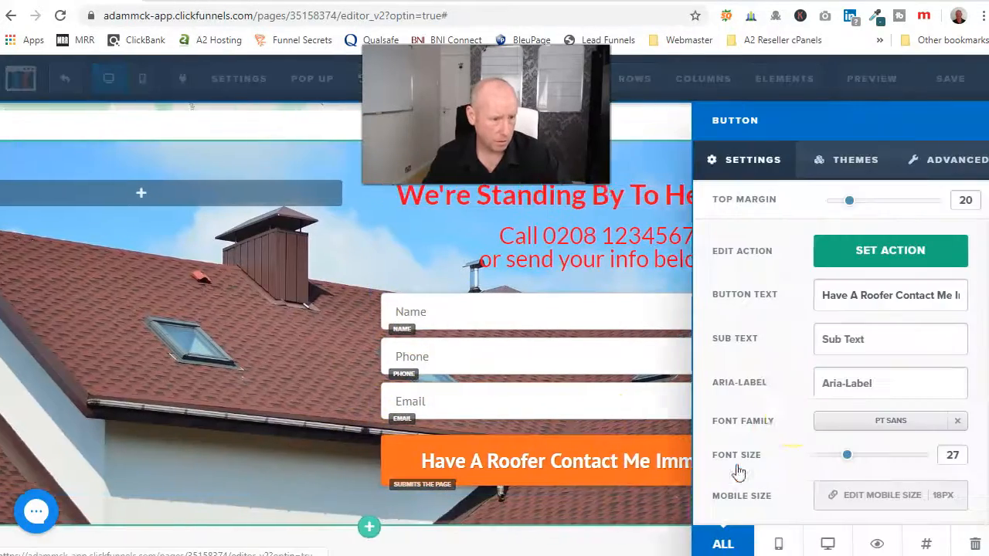
pyautogui.scroll(-3, 839, 441)
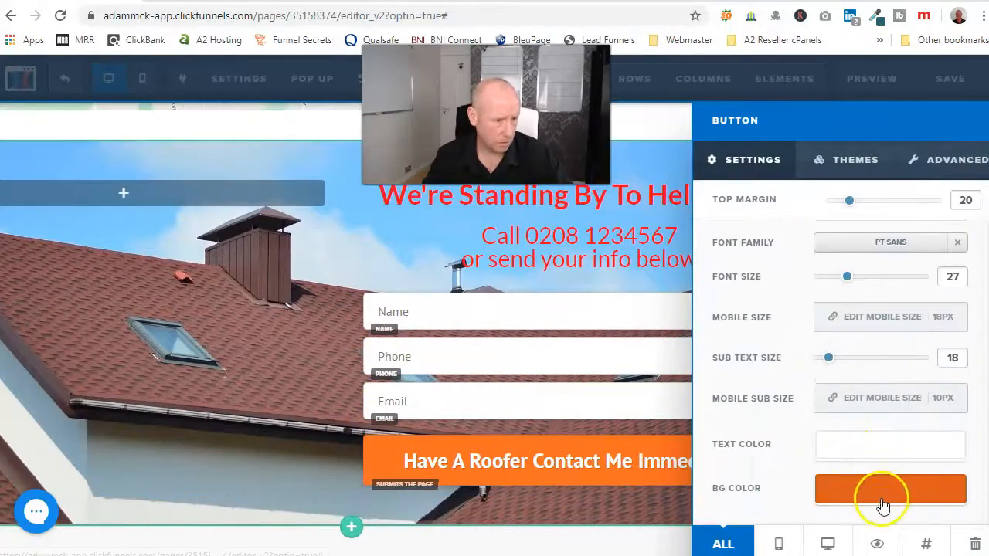
pyautogui.click(882, 497)
pyautogui.click(761, 403)
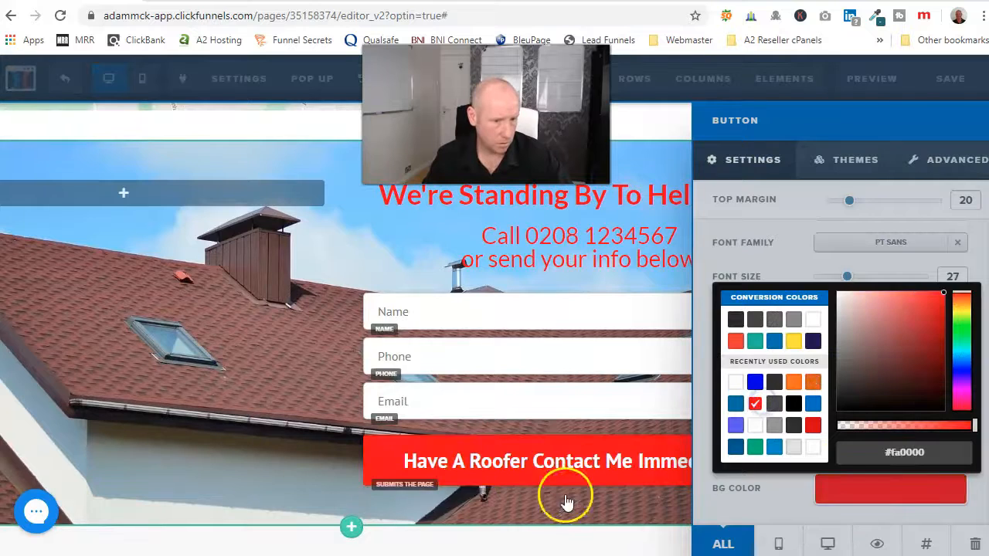
pyautogui.click(316, 464)
# - Add the mobile phone icon (fas fa-mobile-alt) after the "Have A Roofer Contact Me Immediately!" button text and close its settings
pyautogui.click(871, 470)
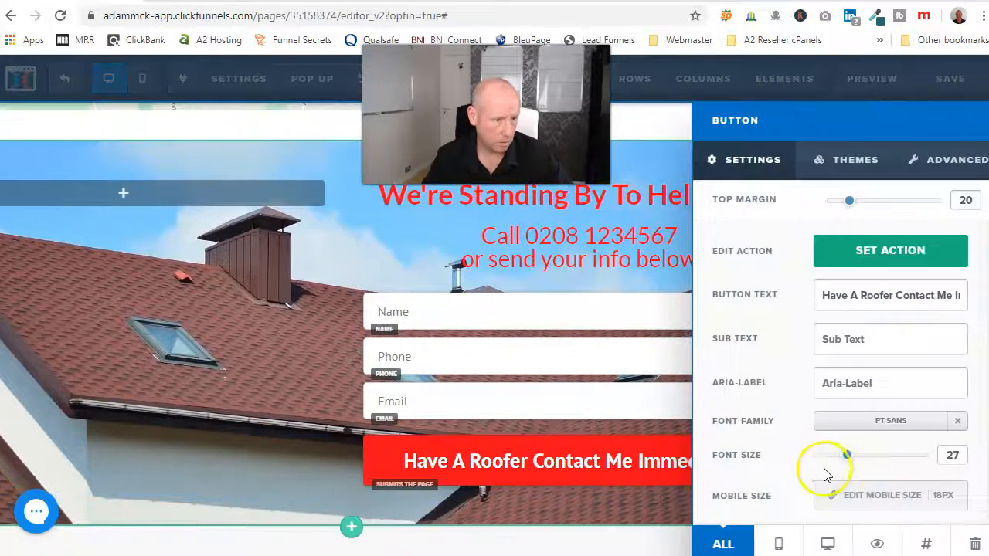
pyautogui.scroll(-3, 824, 475)
pyautogui.scroll(3, 905, 441)
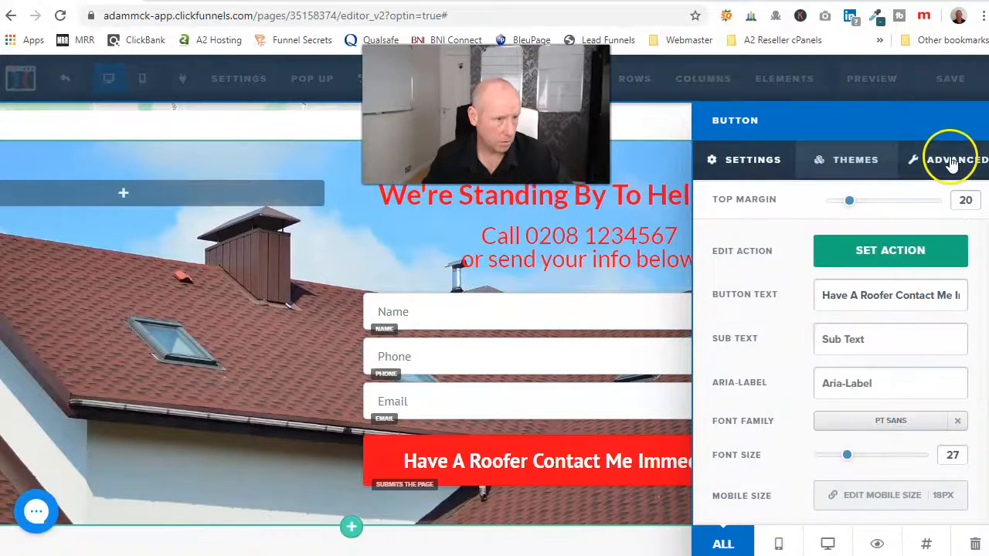
pyautogui.scroll(-4, 840, 464)
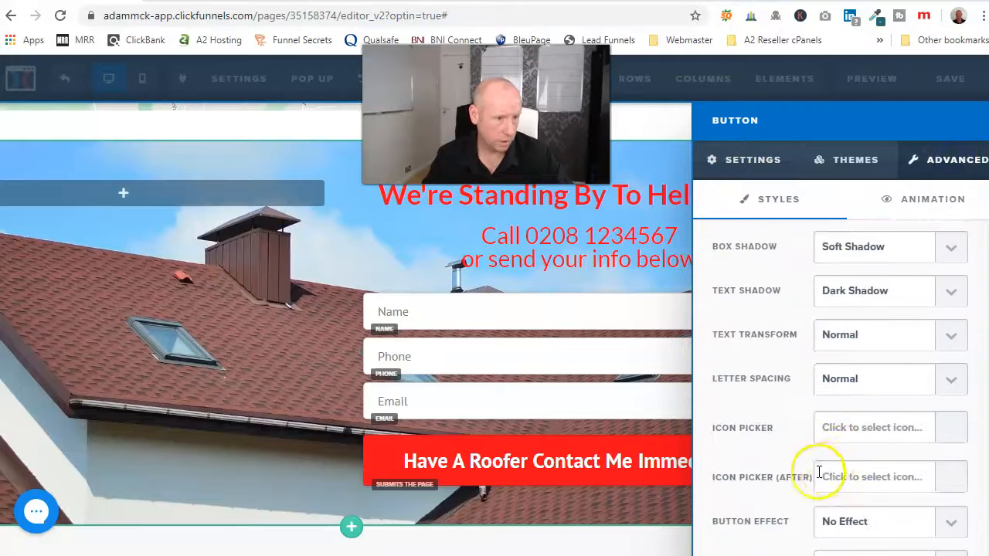
pyautogui.click(865, 477)
pyautogui.write('phne')
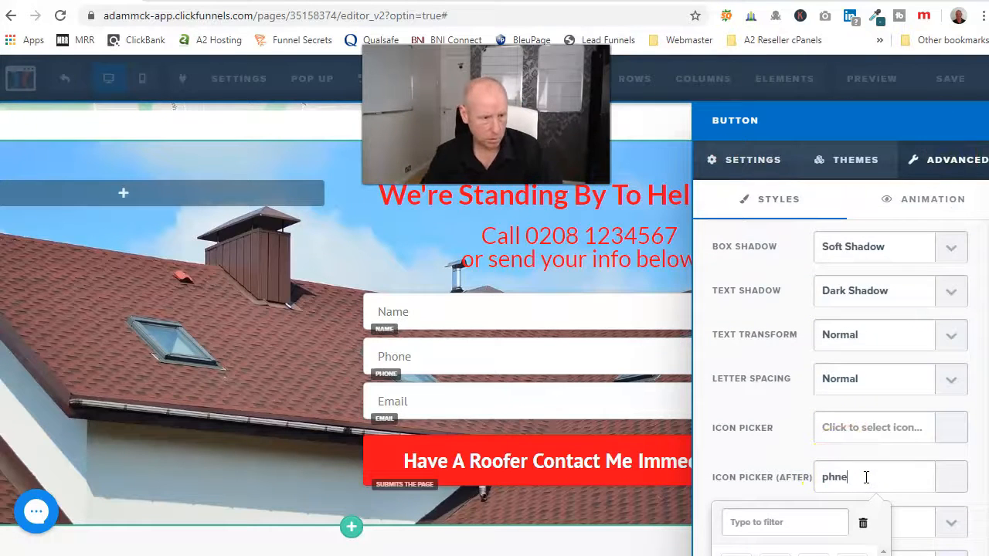
pyautogui.scroll(-2, 865, 454)
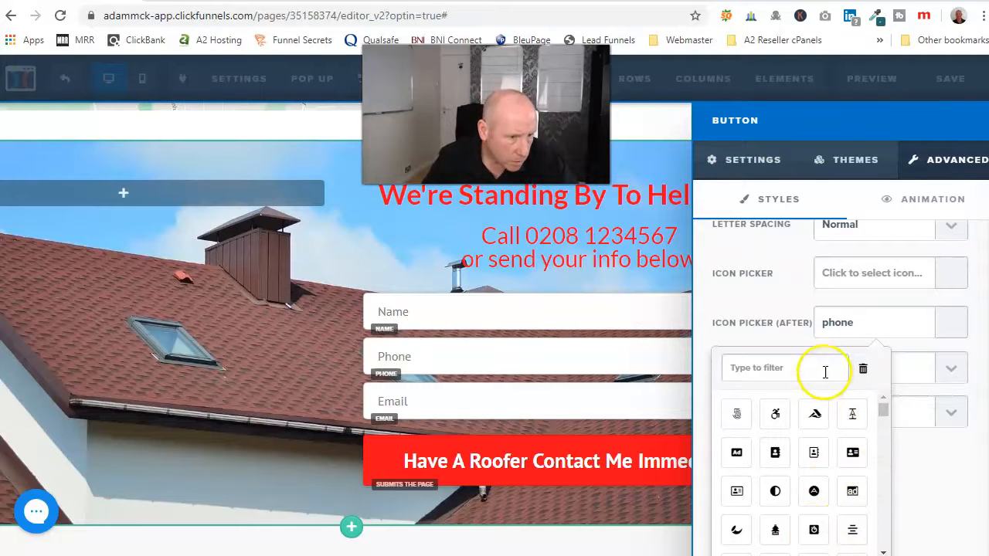
pyautogui.write('phone')
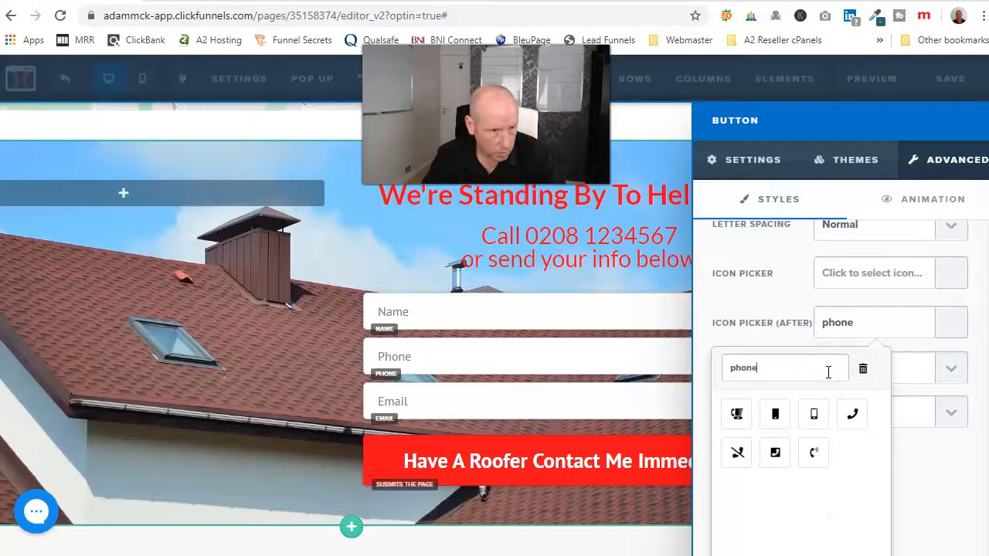
pyautogui.click(815, 412)
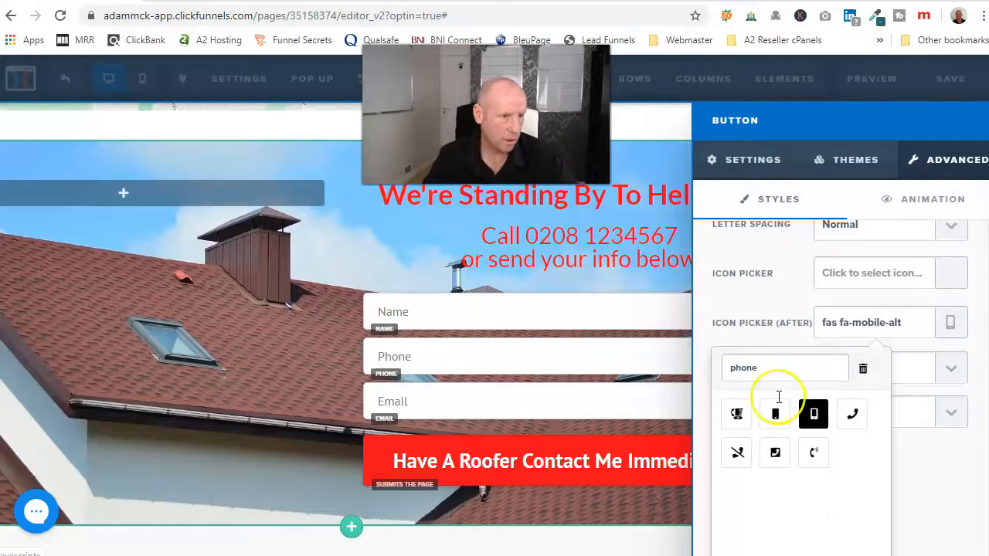
pyautogui.click(477, 513)
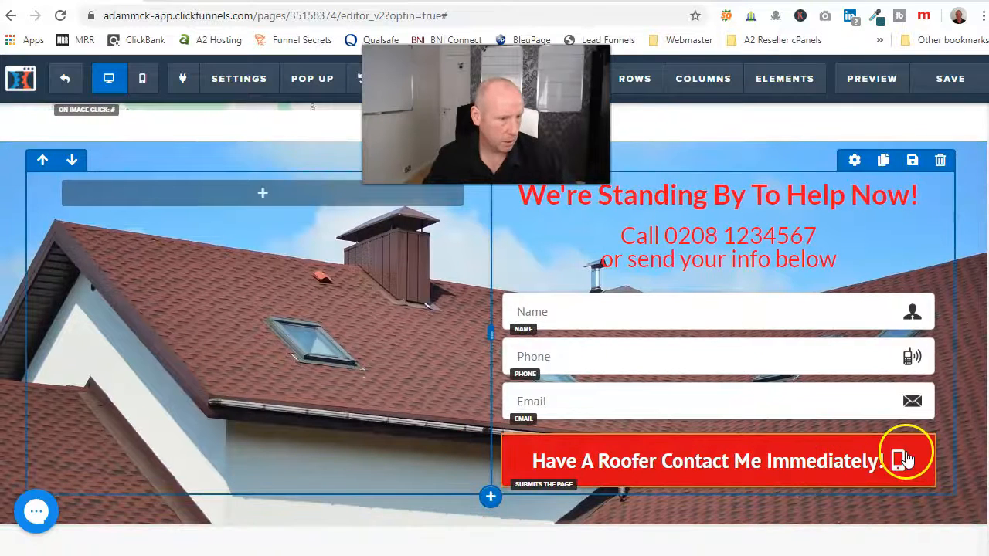
# - Open the footer copyright line for text editing, and review the map and lower contact form sections above it
pyautogui.scroll(-1, 386, 401)
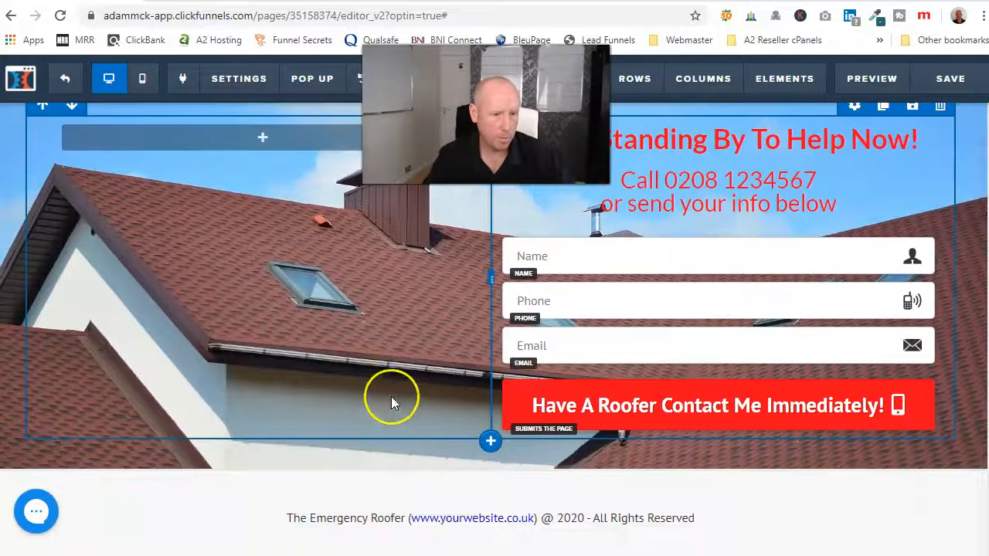
pyautogui.click(348, 521)
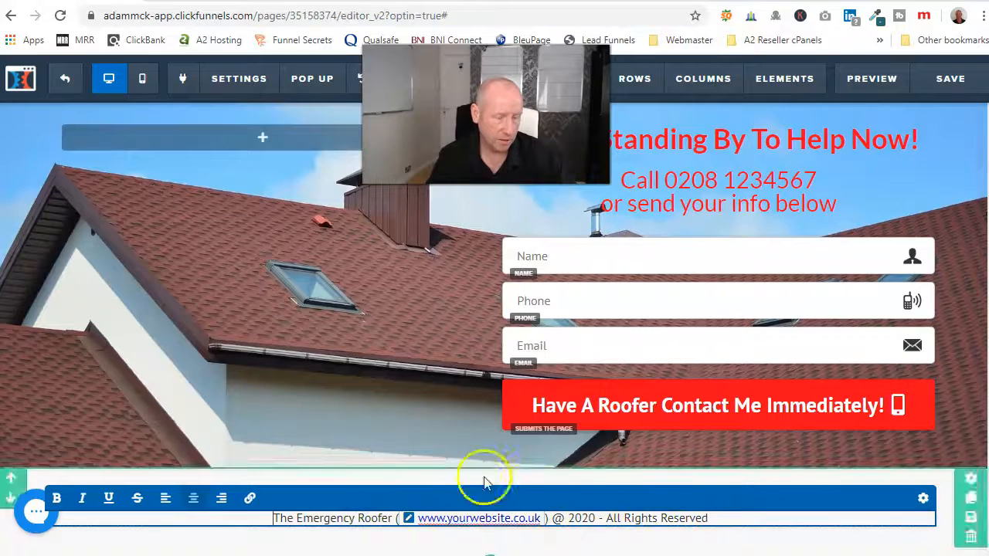
pyautogui.scroll(1, 308, 345)
pyautogui.scroll(4, 308, 345)
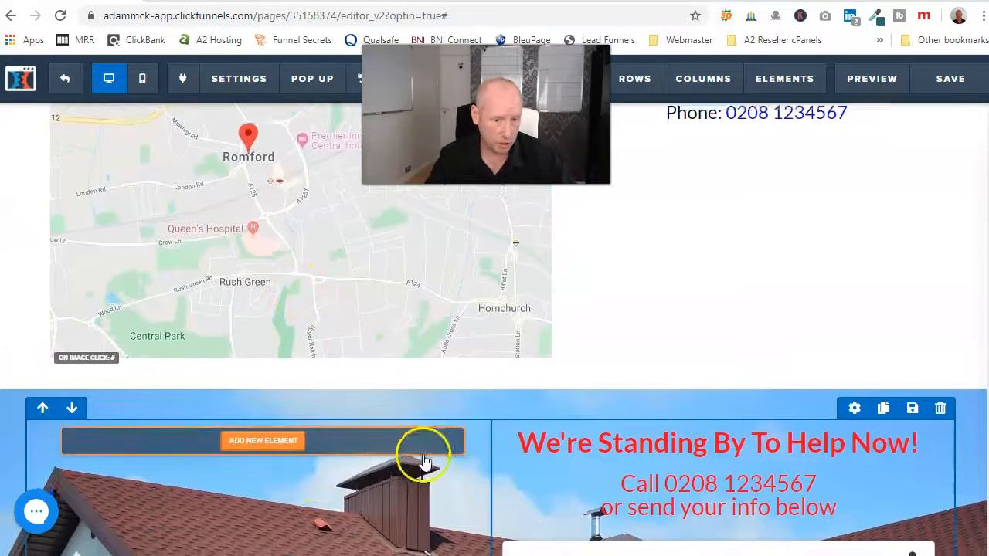
pyautogui.scroll(-1, 463, 417)
pyautogui.scroll(-2, 462, 270)
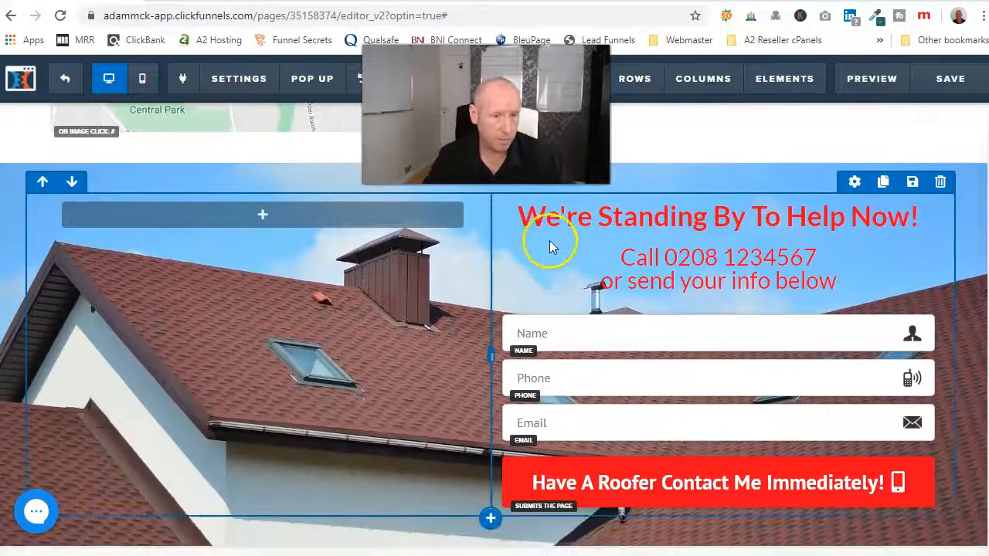
# - Check the background image options in the settings of the lower roof-photo section and close them
pyautogui.scroll(1, 541, 248)
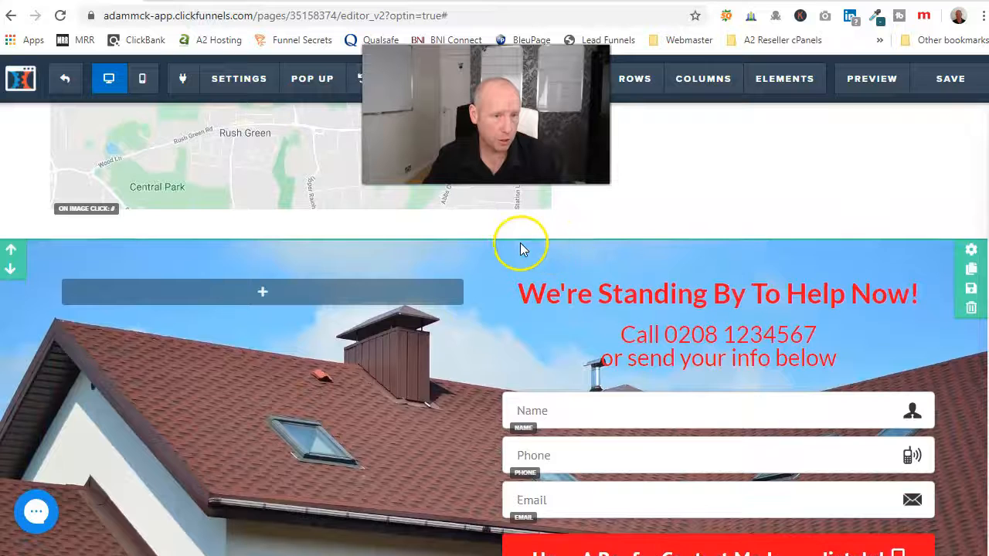
pyautogui.click(972, 252)
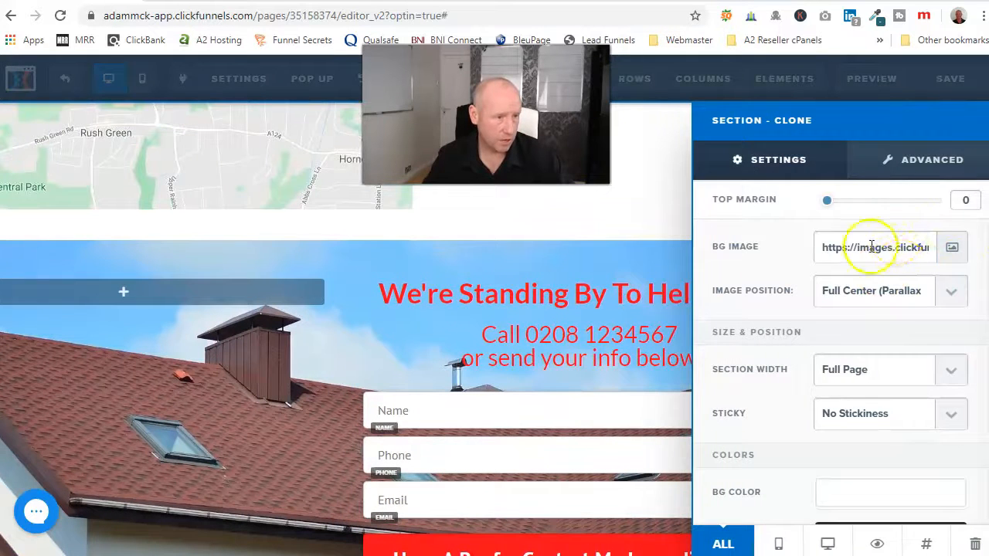
pyautogui.click(468, 258)
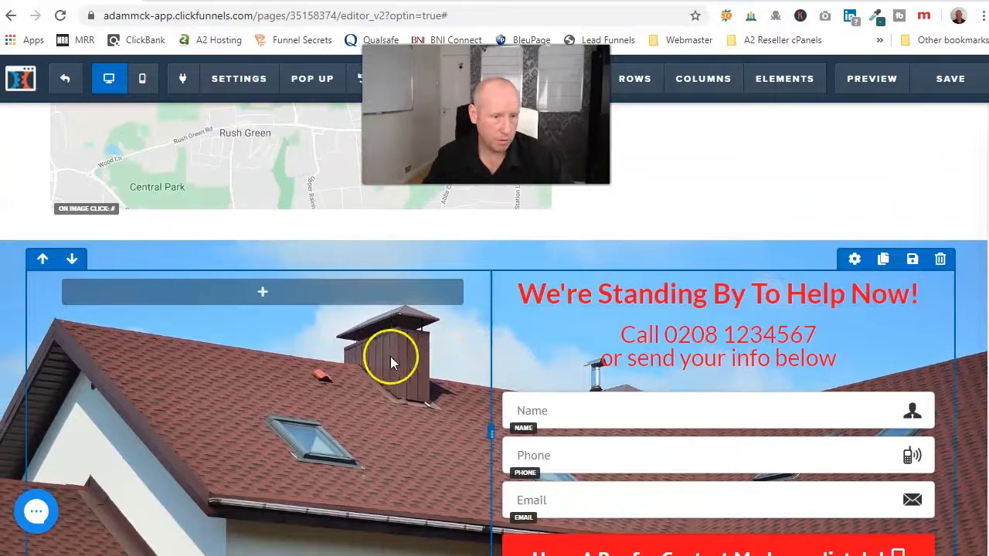
# - Try a six-column row beneath the lower contact form and delete it again
pyautogui.scroll(-2, 419, 247)
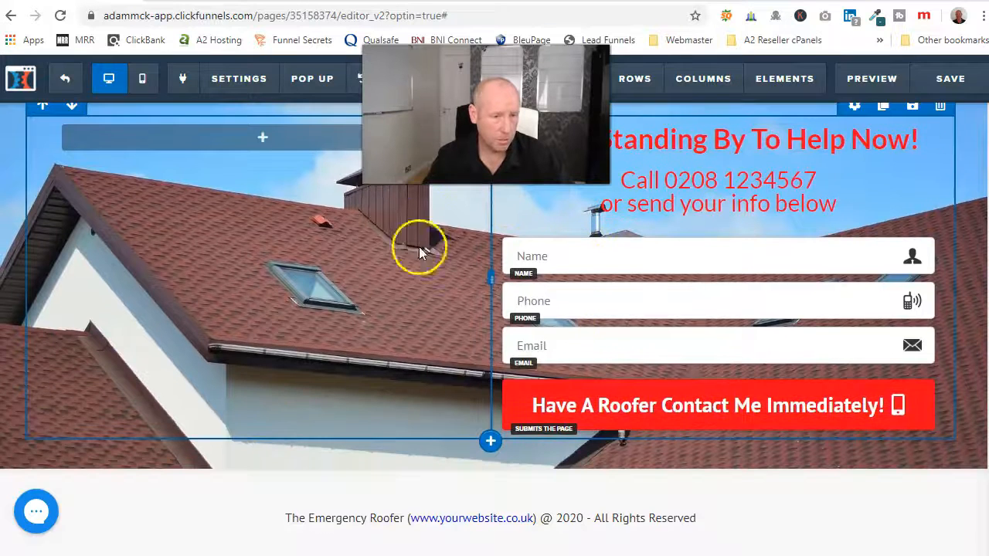
pyautogui.click(491, 443)
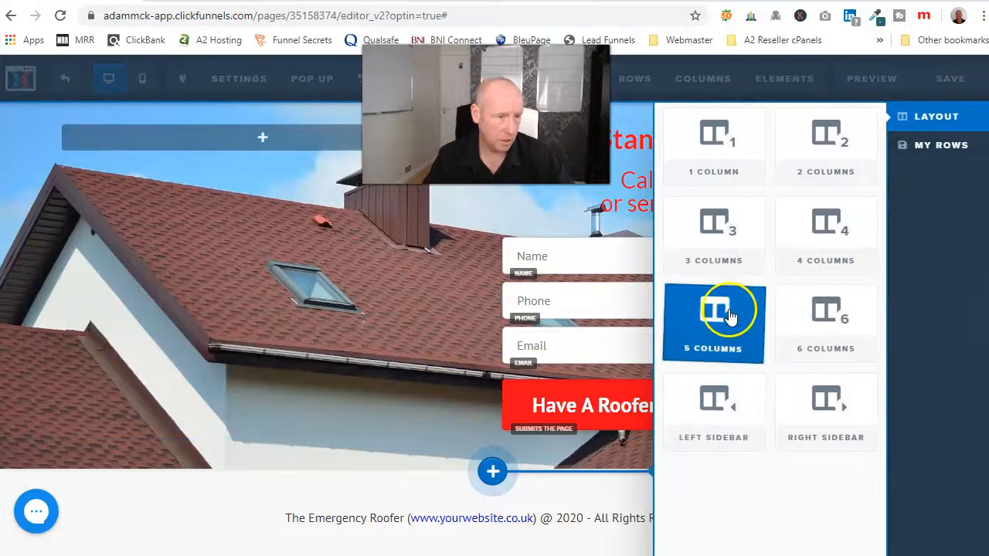
pyautogui.click(795, 319)
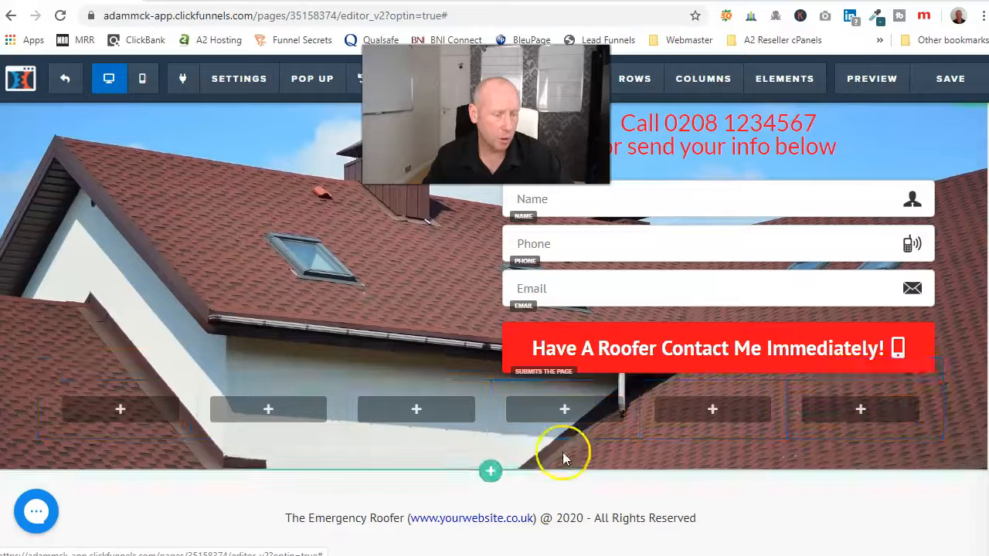
pyautogui.click(929, 369)
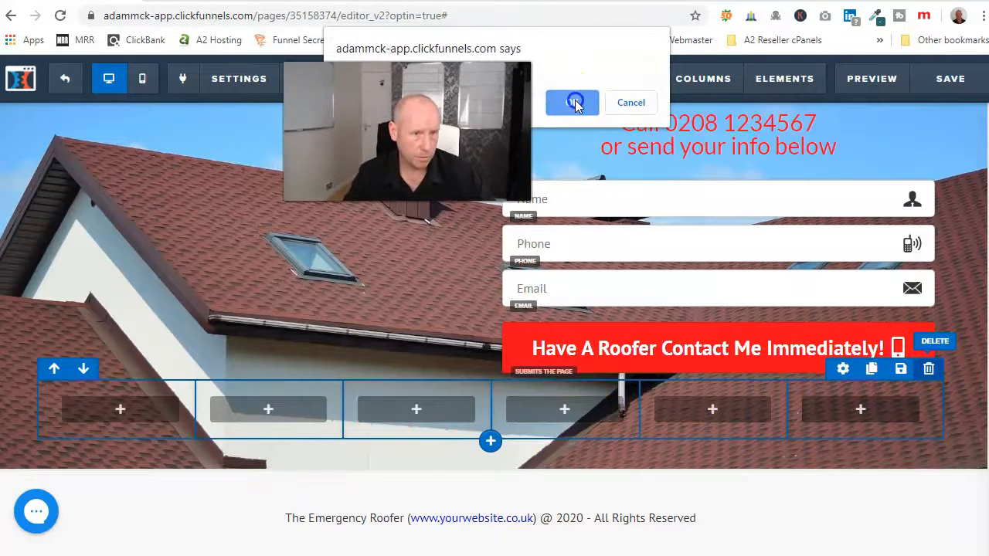
pyautogui.click(570, 101)
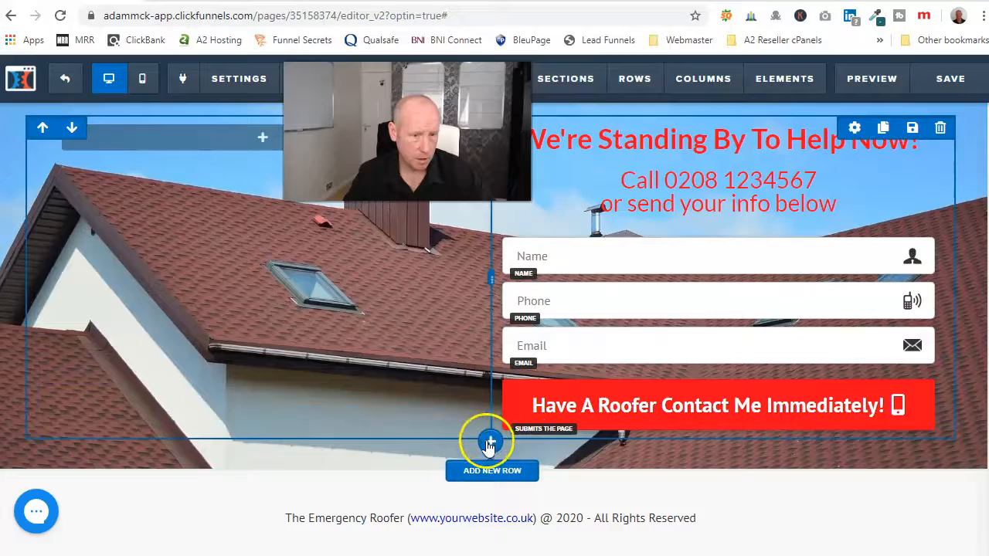
# - Add a one-column row beneath the roofing services lists, above the red "We're Ready To Help" banner
pyautogui.scroll(15, 531, 309)
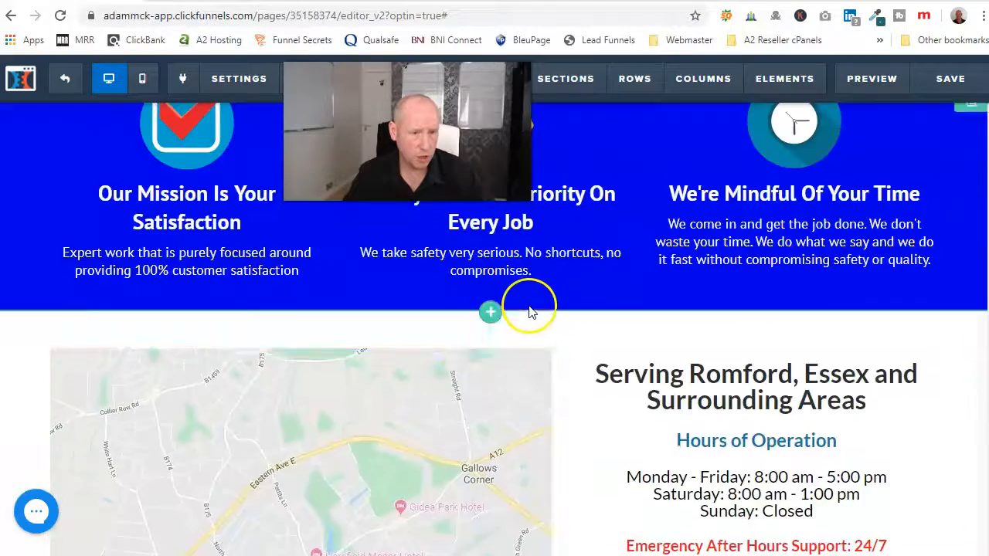
pyautogui.scroll(-1, 530, 314)
pyautogui.scroll(6, 510, 310)
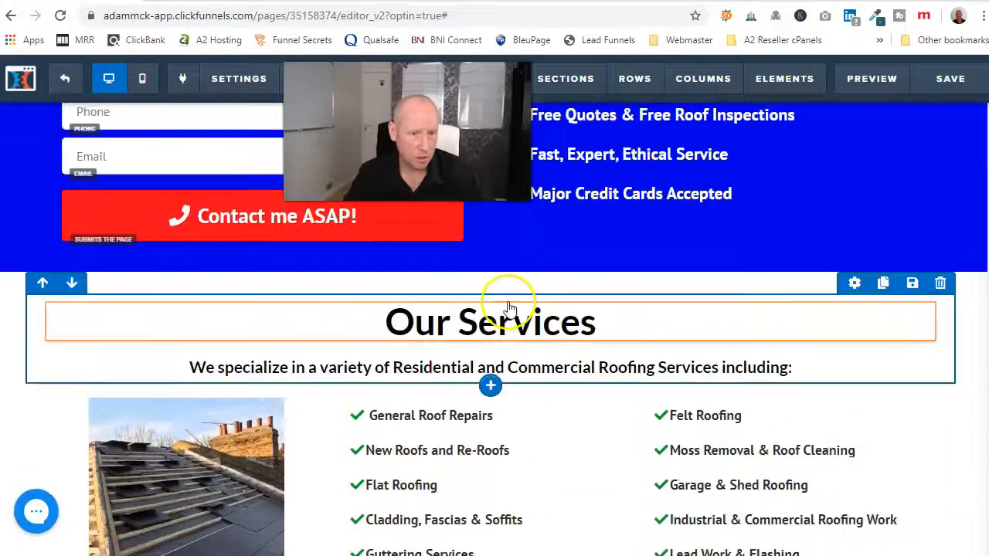
pyautogui.scroll(-3, 508, 311)
pyautogui.scroll(-4, 506, 332)
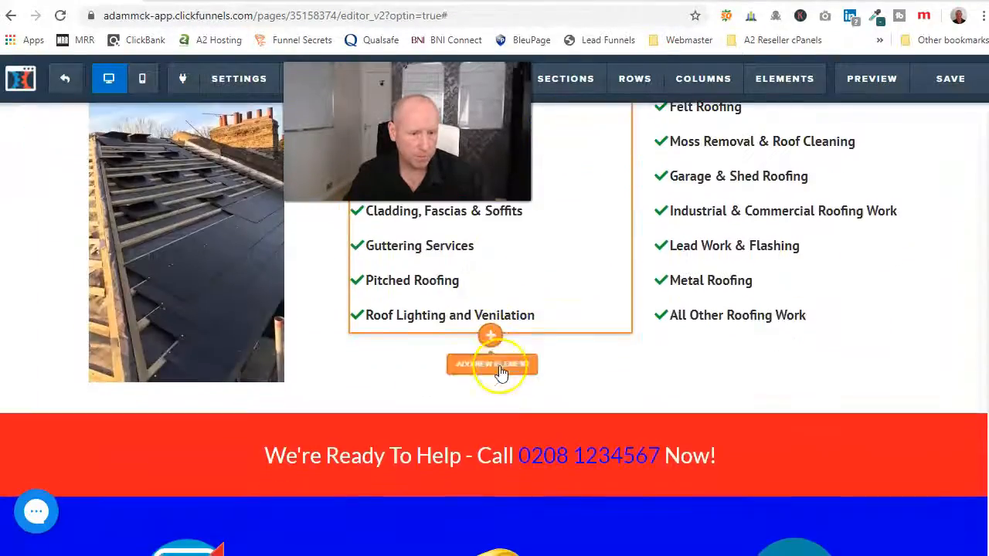
pyautogui.click(491, 395)
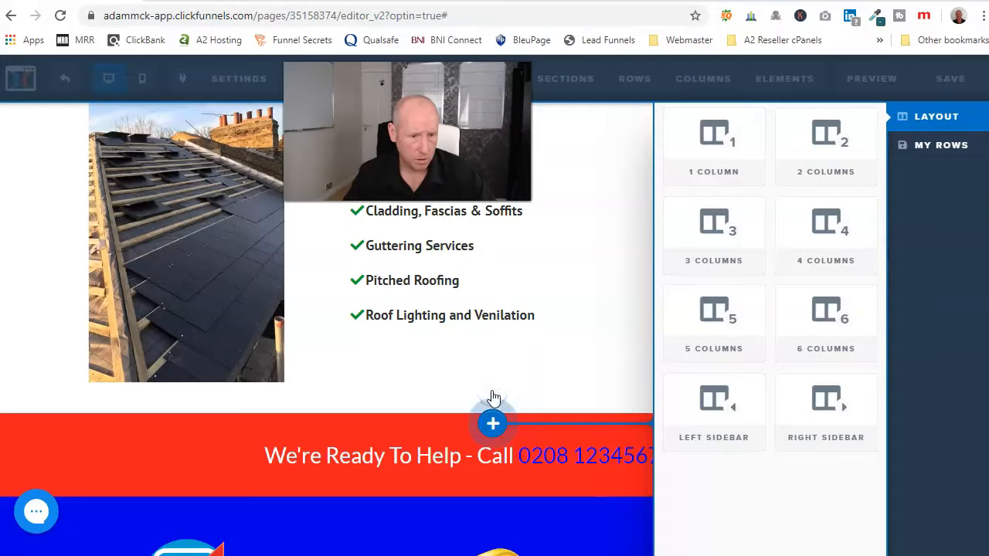
pyautogui.click(735, 172)
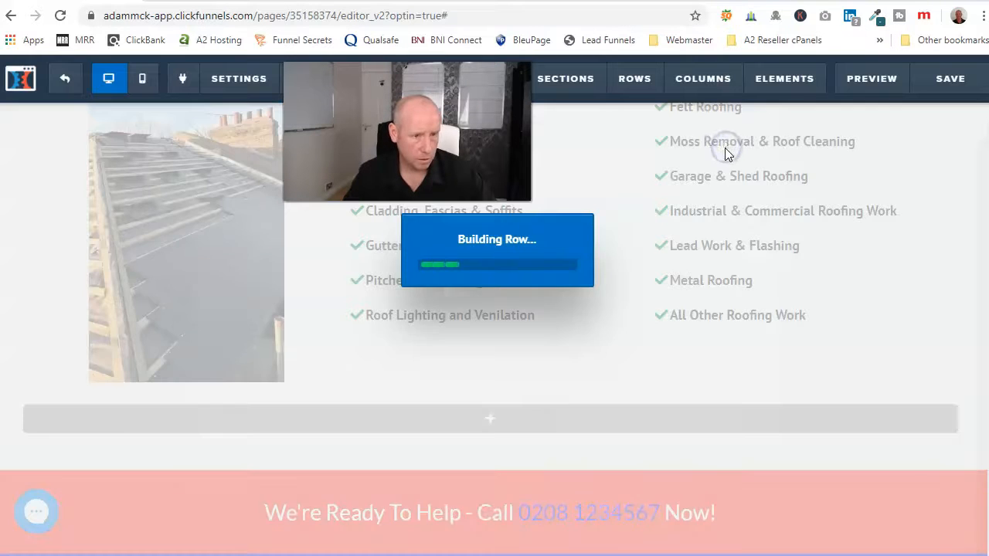
# - Insert a Countdown 2.0 element into the empty row beneath the services lists
pyautogui.click(498, 424)
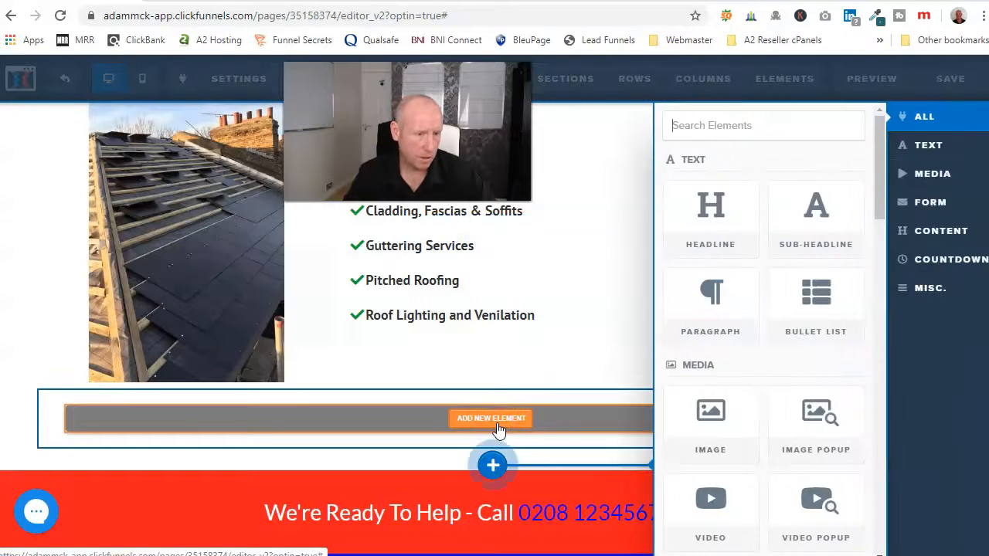
pyautogui.scroll(-2, 780, 351)
pyautogui.scroll(-3, 782, 356)
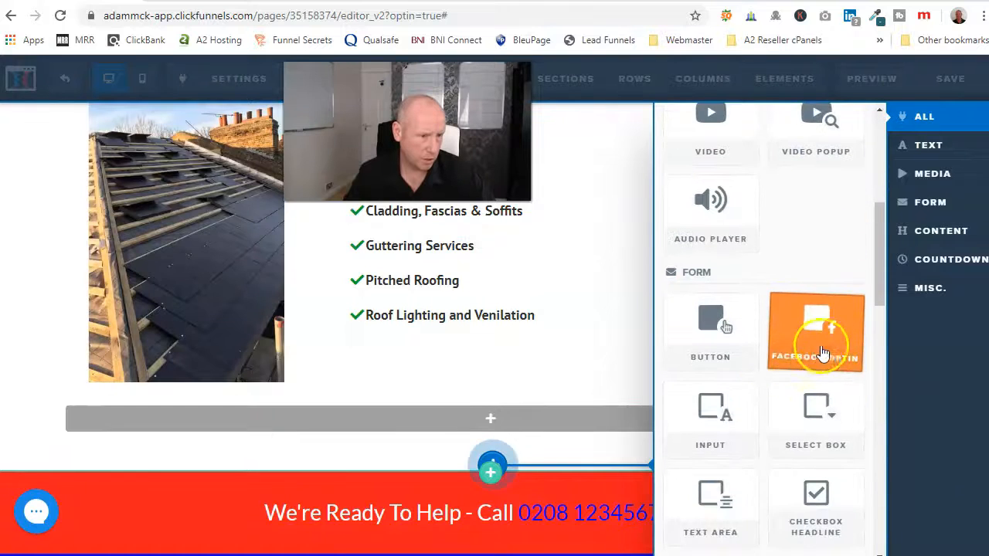
pyautogui.scroll(-2, 734, 371)
pyautogui.scroll(-2, 745, 415)
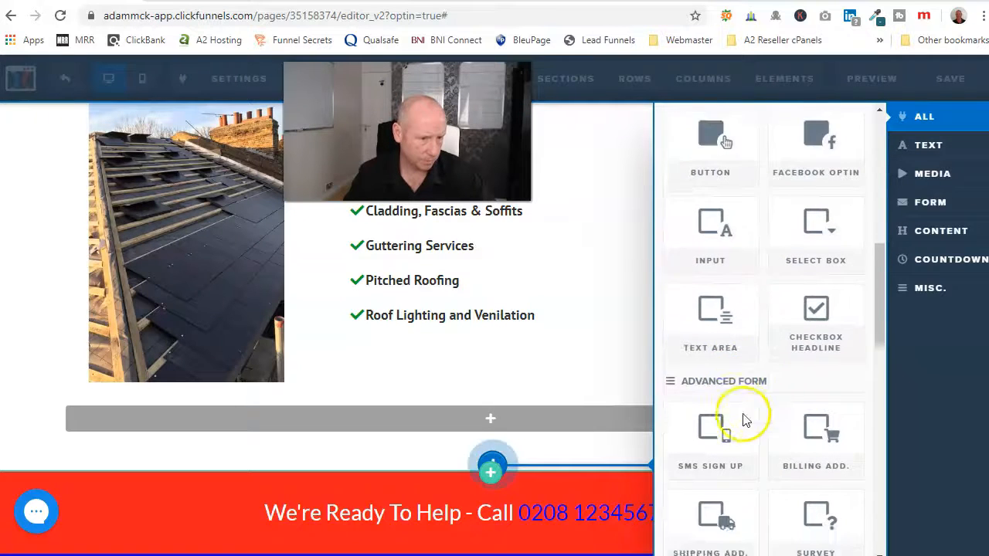
pyautogui.scroll(-2, 744, 387)
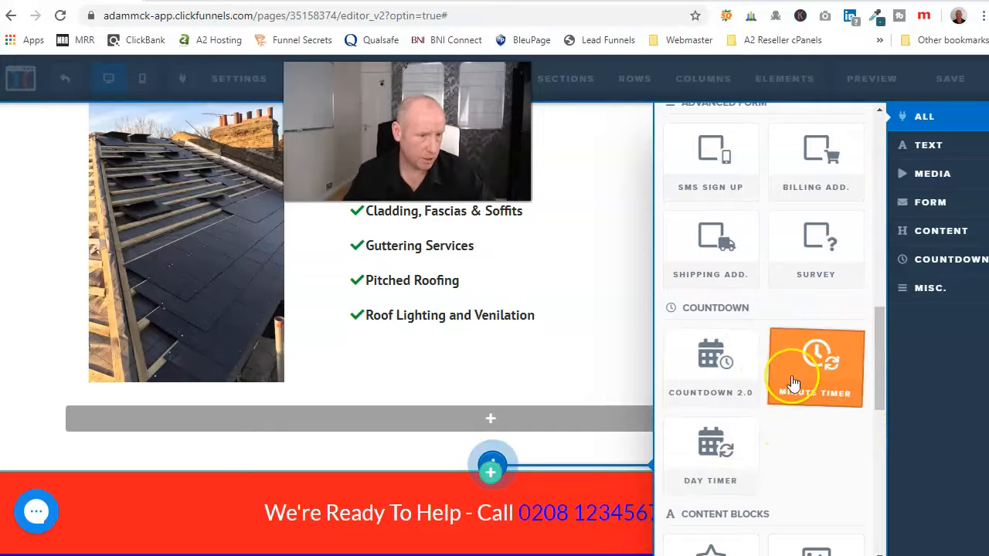
pyautogui.click(711, 365)
# - Open the countdown's settings and review its end date, timezone, expire action and displayed time units
pyautogui.click(528, 434)
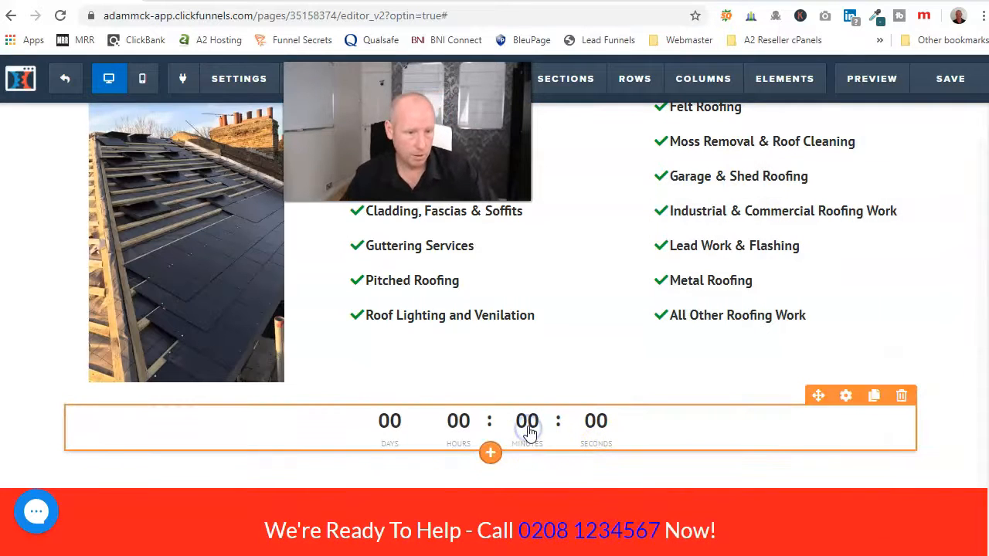
pyautogui.click(528, 435)
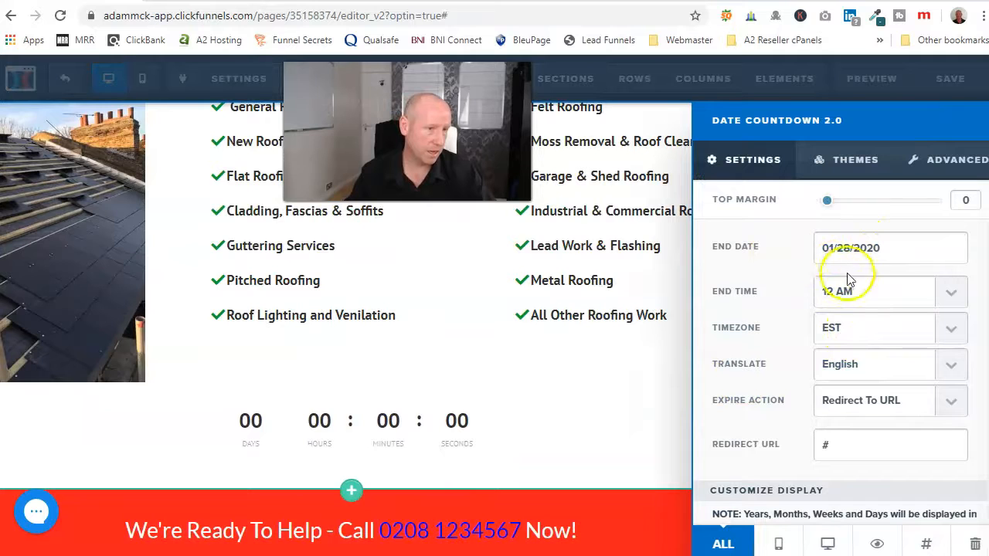
pyautogui.click(858, 328)
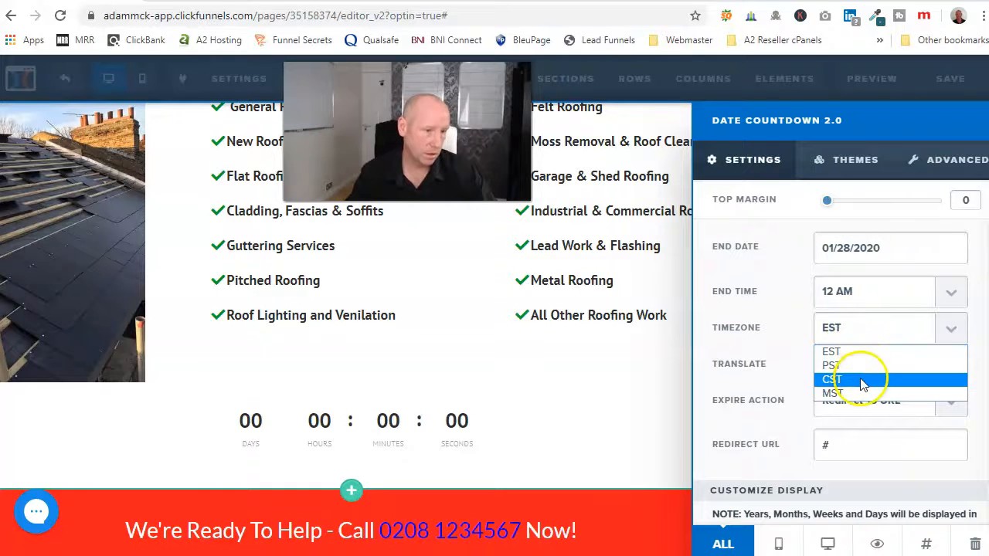
pyautogui.click(784, 359)
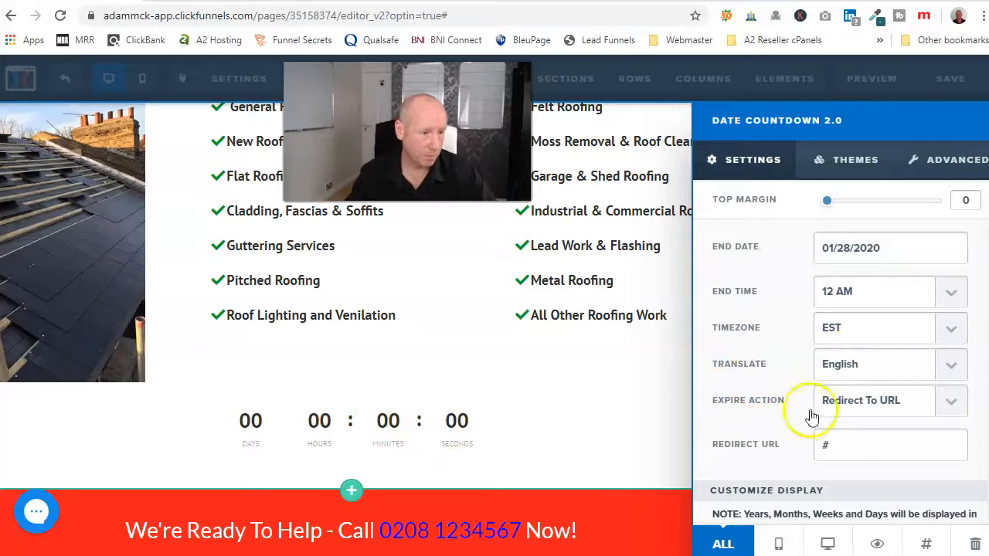
pyautogui.scroll(-4, 790, 425)
pyautogui.scroll(-1, 881, 340)
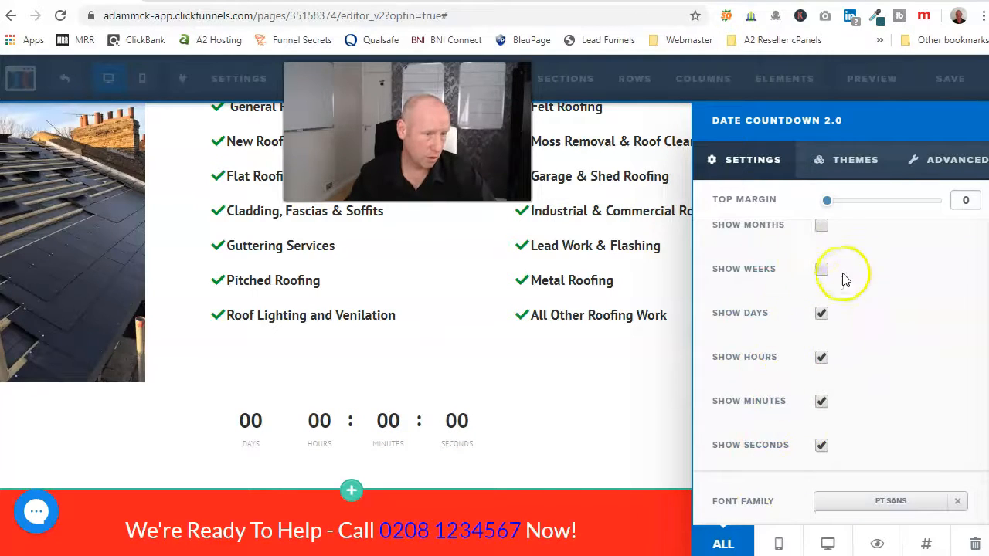
pyautogui.scroll(2, 940, 307)
pyautogui.scroll(3, 885, 340)
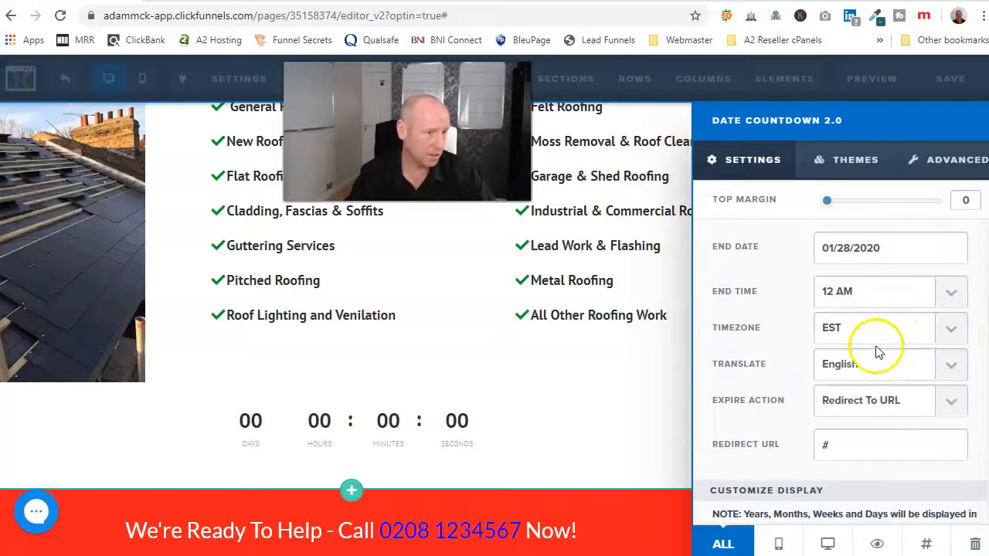
# - Set the countdown's size to Large and its label weight to Bold
pyautogui.click(950, 161)
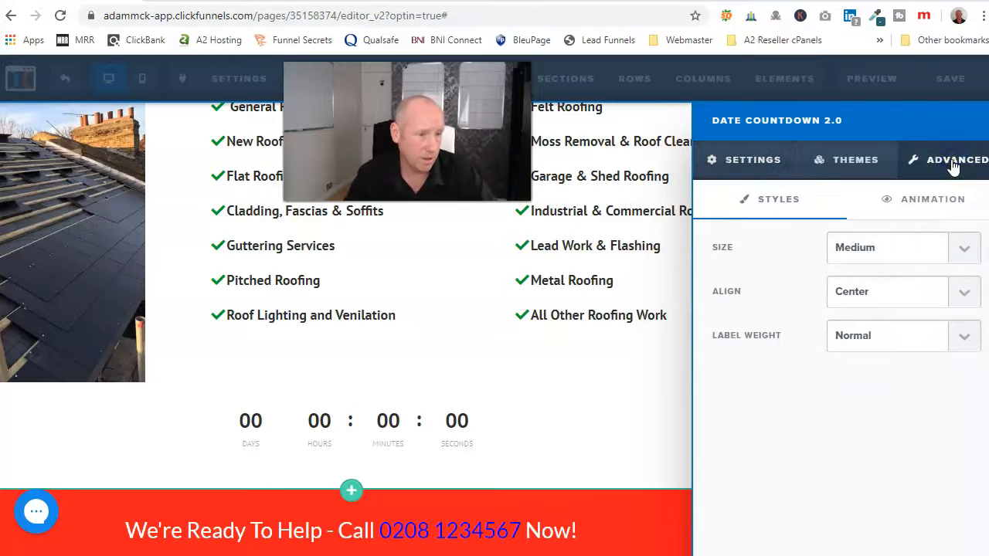
pyautogui.click(978, 249)
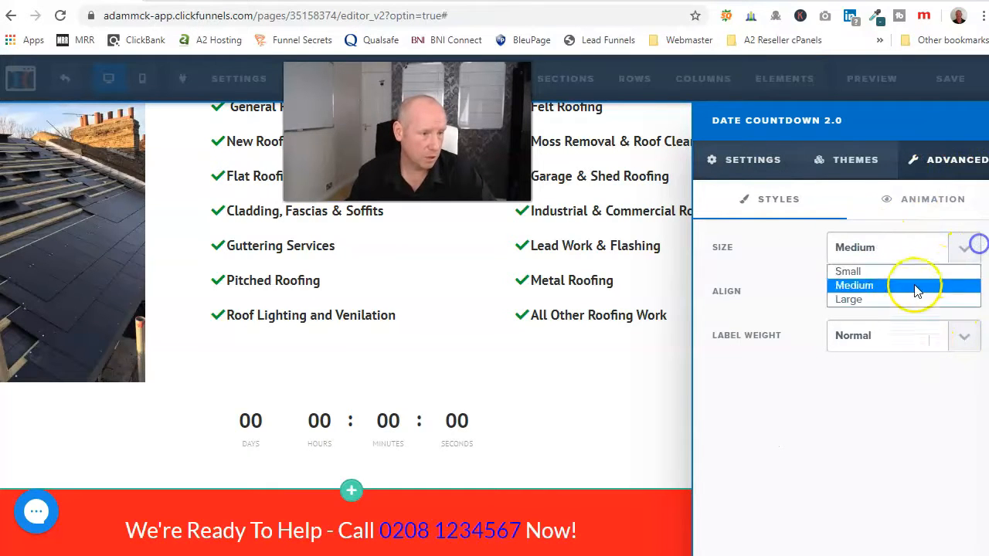
pyautogui.click(914, 305)
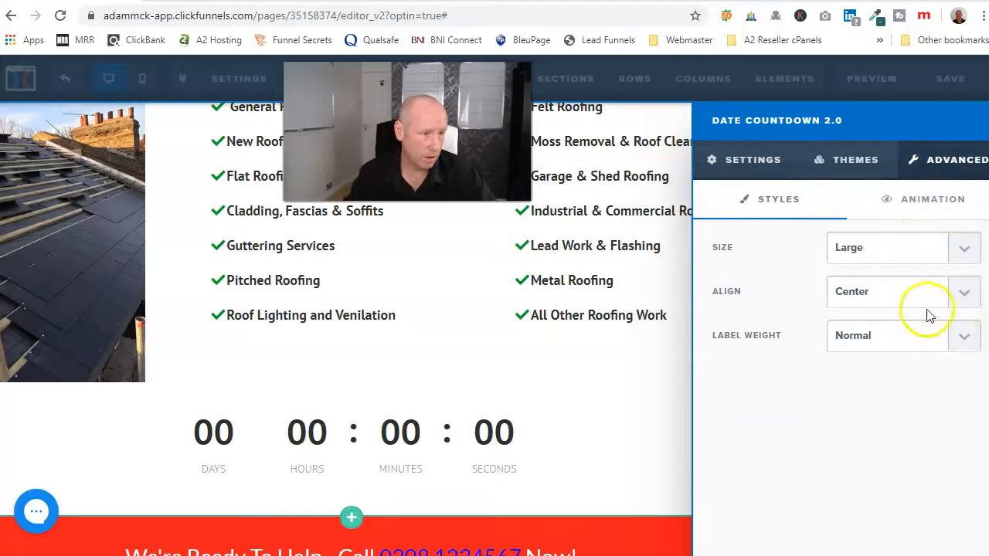
pyautogui.click(943, 344)
pyautogui.click(926, 374)
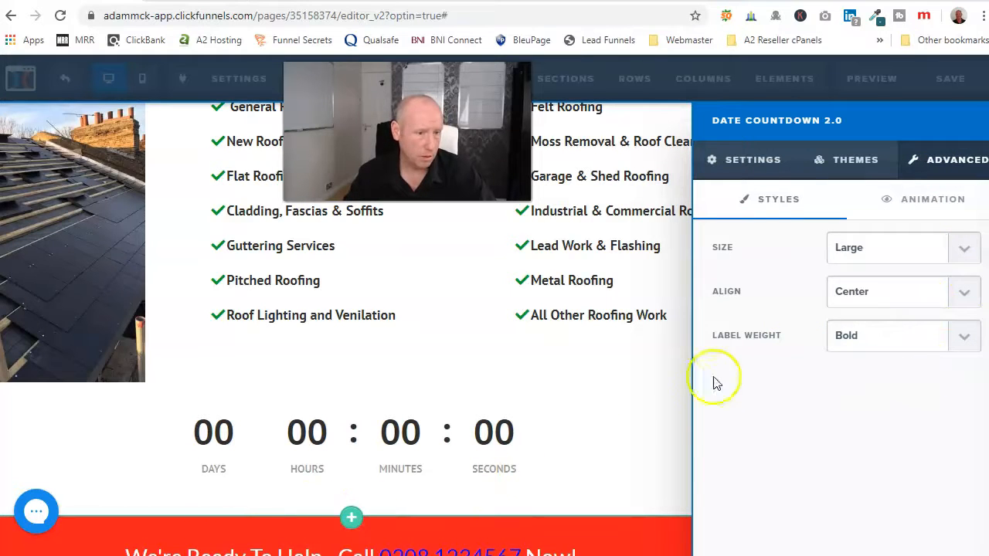
# - Try the dark circle theme on the countdown, replace it with the dark square-box theme and close the settings
pyautogui.click(754, 162)
pyautogui.scroll(-4, 778, 342)
pyautogui.scroll(4, 850, 364)
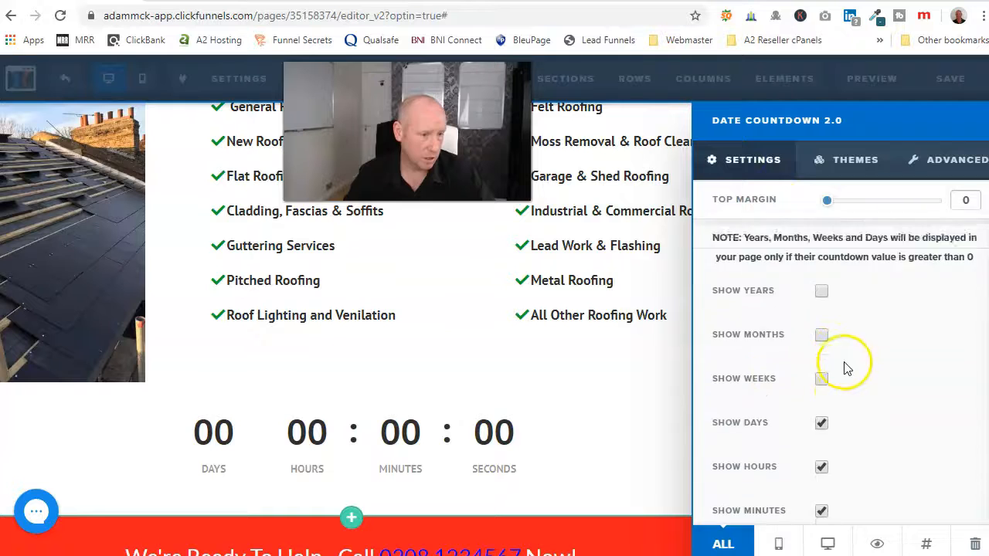
pyautogui.click(880, 163)
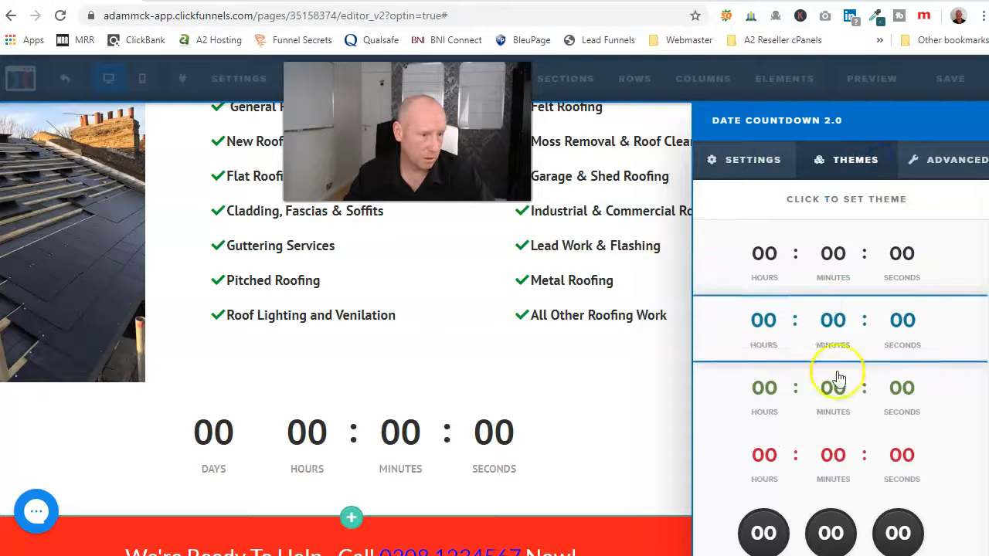
pyautogui.click(827, 530)
pyautogui.scroll(-5, 873, 360)
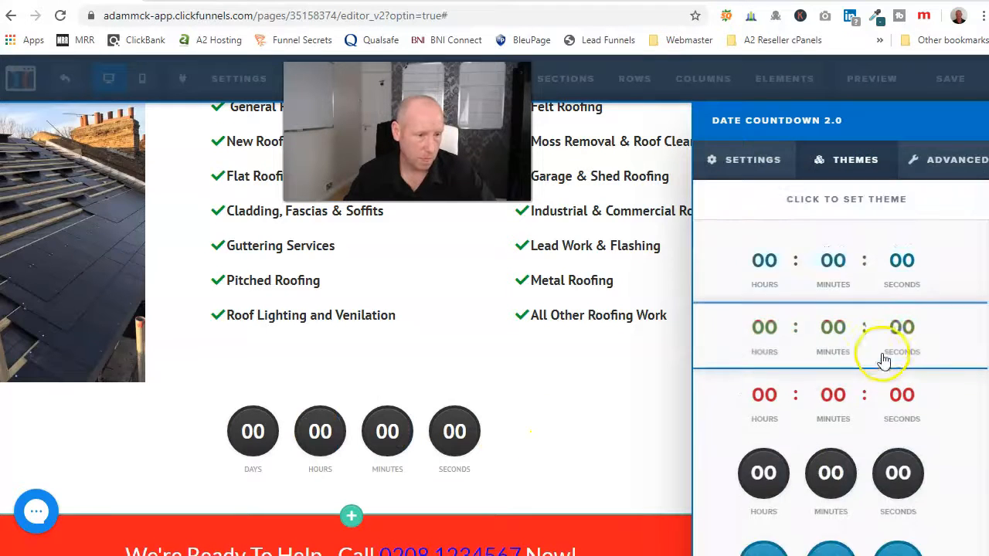
pyautogui.click(847, 319)
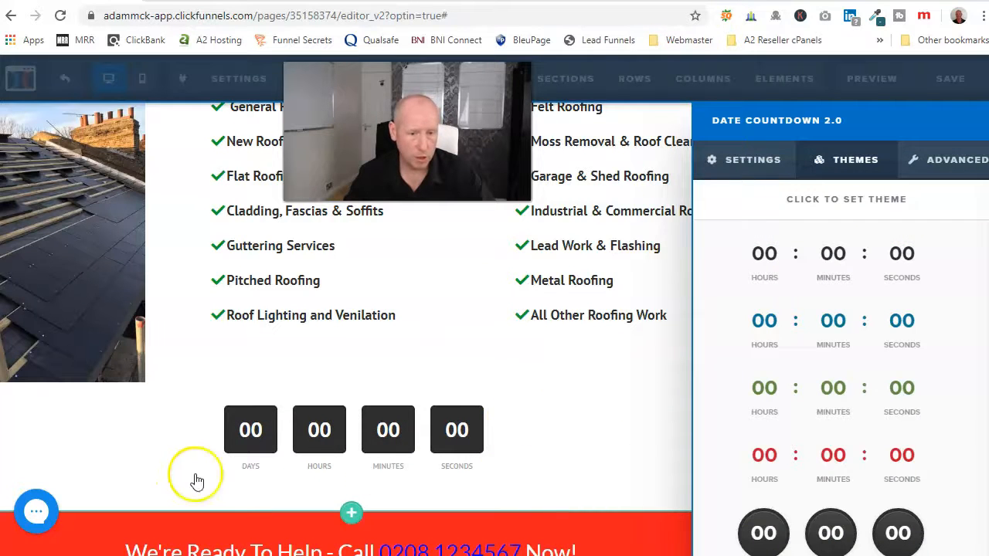
pyautogui.click(498, 398)
pyautogui.scroll(4, 552, 386)
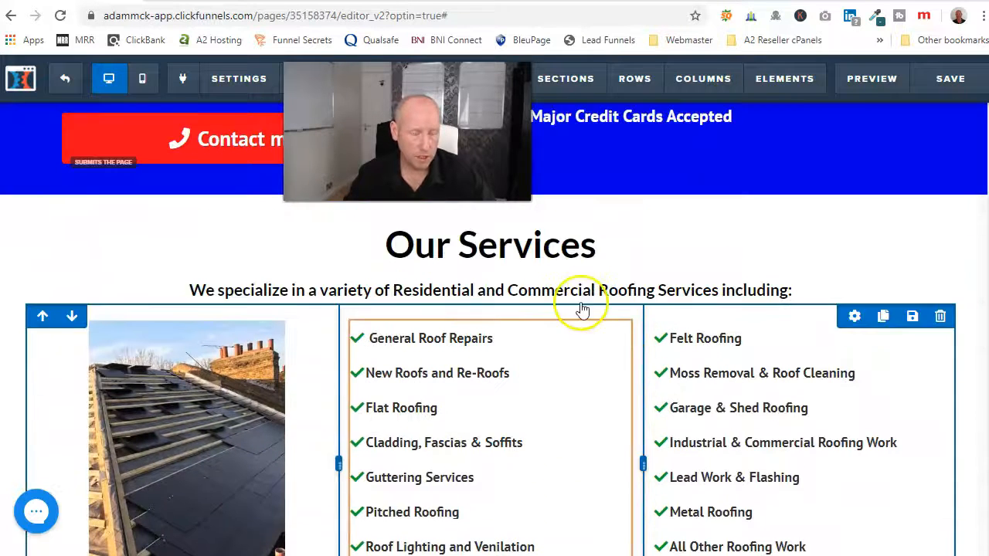
pyautogui.scroll(2, 523, 303)
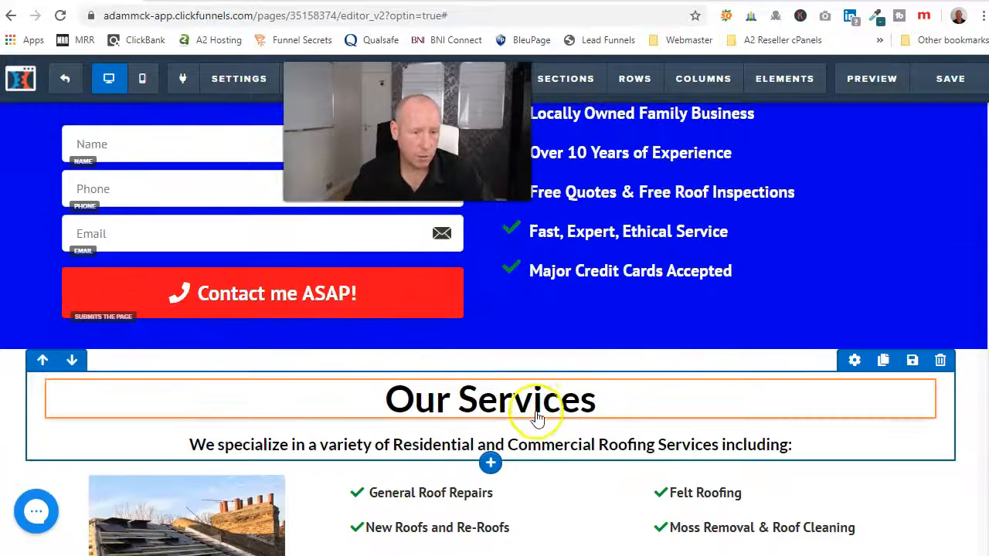
pyautogui.scroll(6, 599, 354)
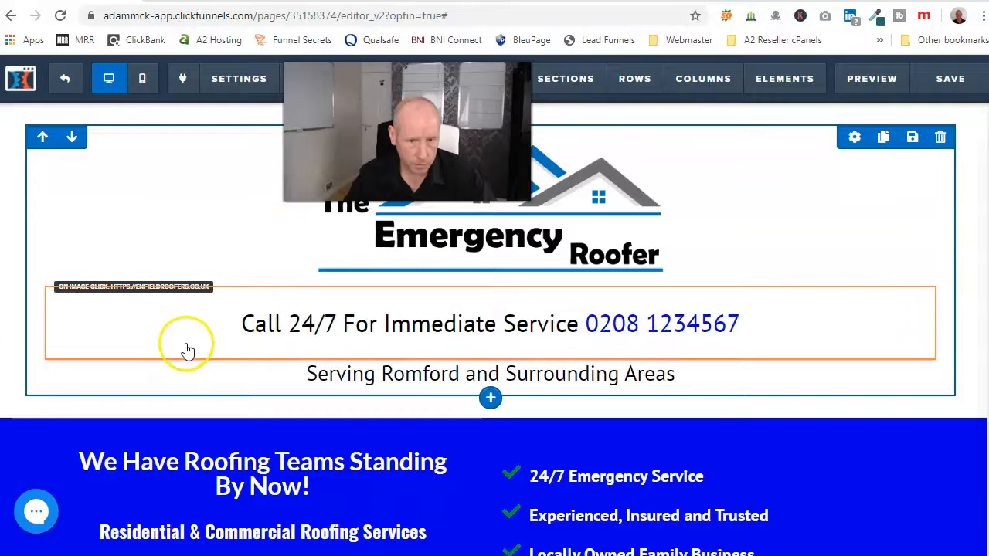
pyautogui.scroll(-3, 622, 454)
pyautogui.scroll(-3, 510, 404)
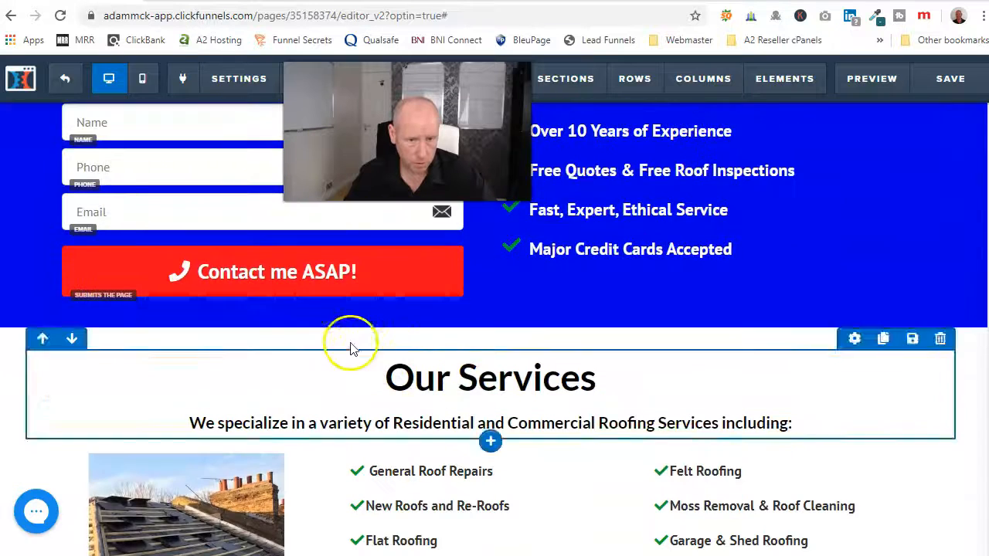
# - Switch the blue section's "Contact me ASAP!" button action to Go to Website URL and save the page
pyautogui.click(293, 287)
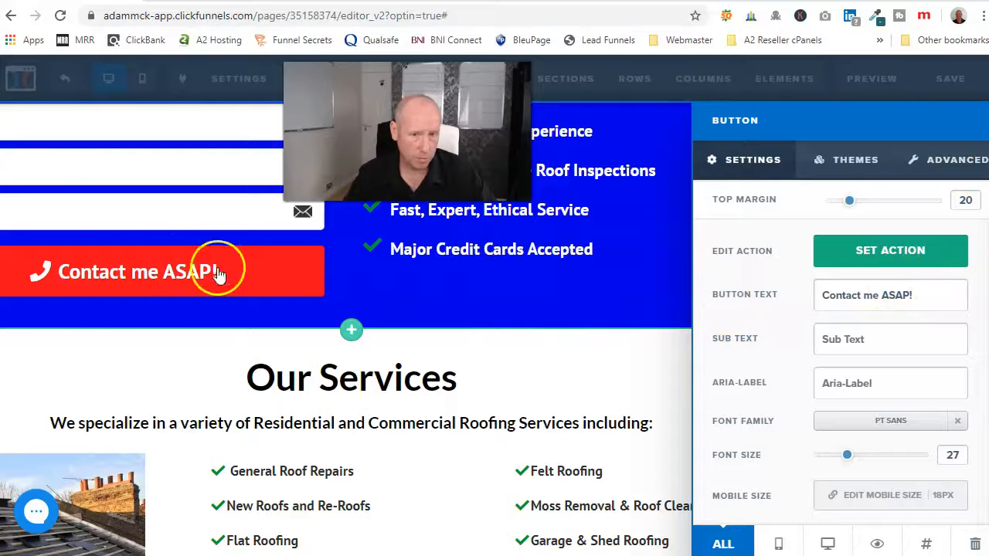
pyautogui.click(872, 249)
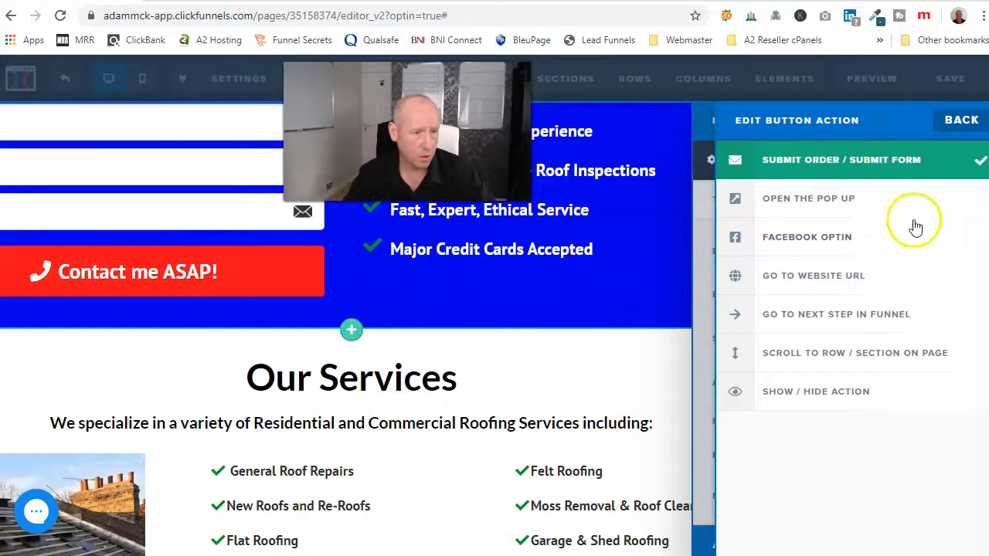
pyautogui.click(801, 280)
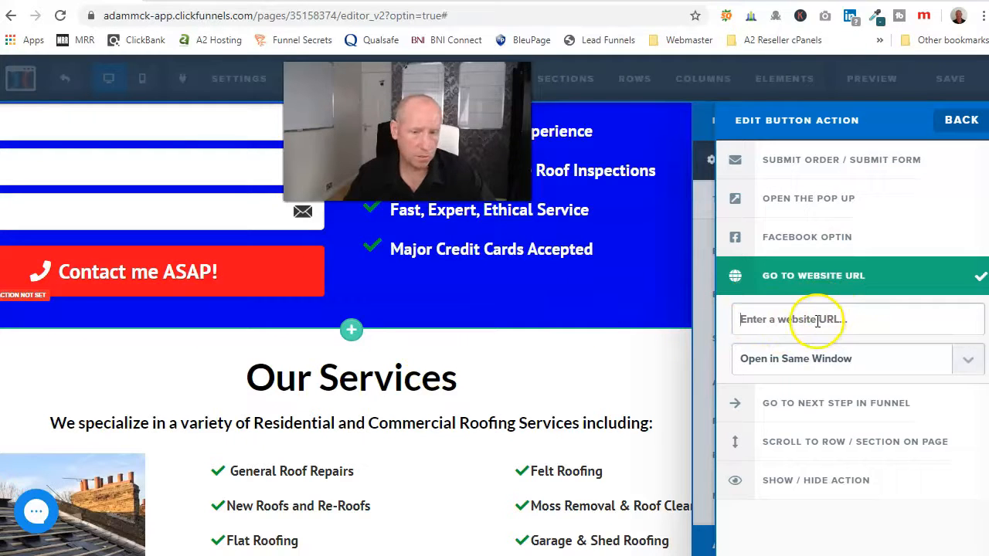
pyautogui.click(792, 319)
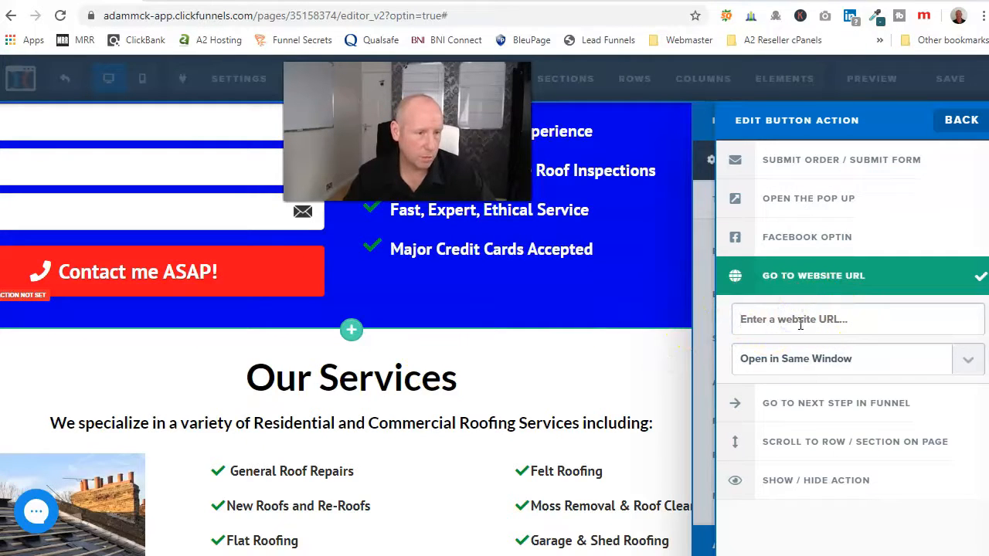
pyautogui.click(674, 395)
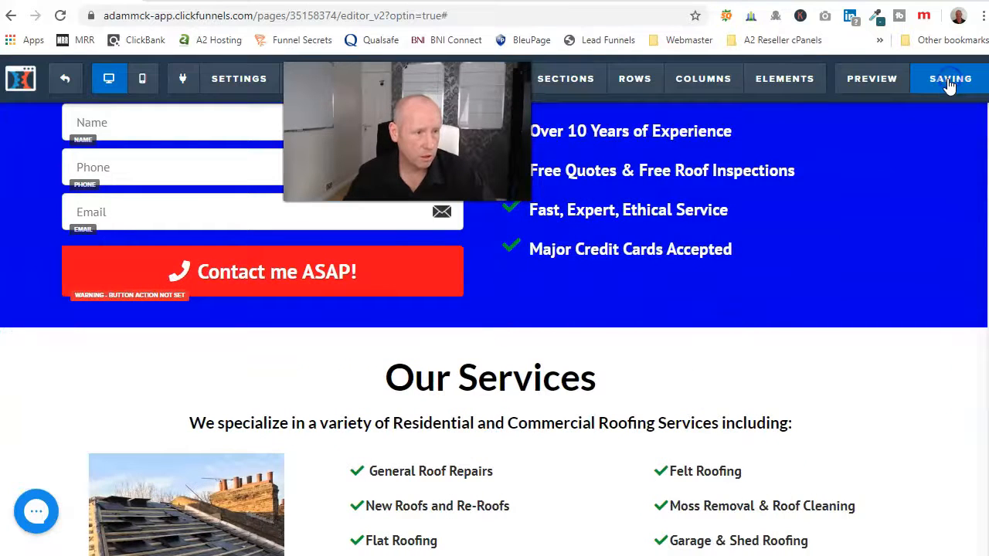
# - Leave the page editor, open the first Thank You step of the funnel and copy its page URL
pyautogui.click(10, 16)
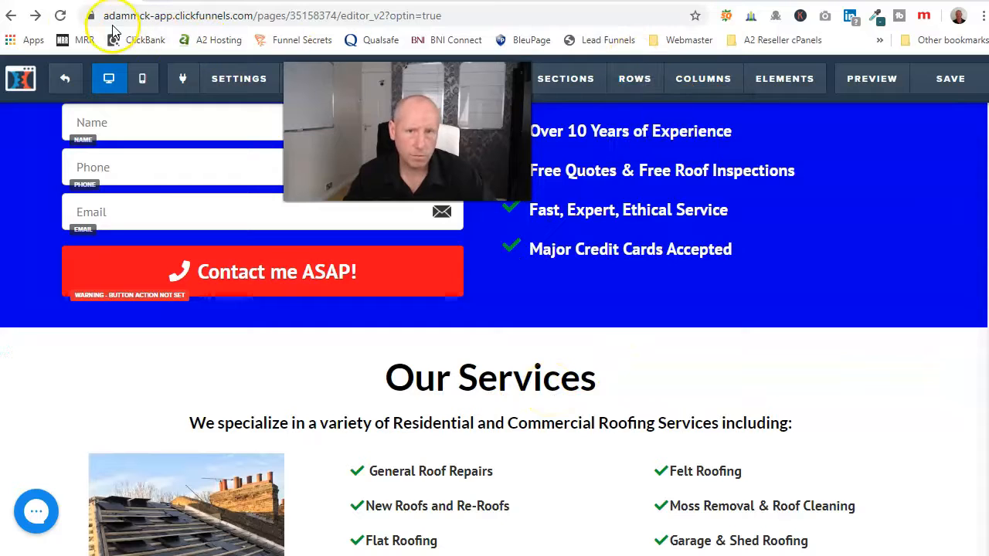
pyautogui.click(7, 17)
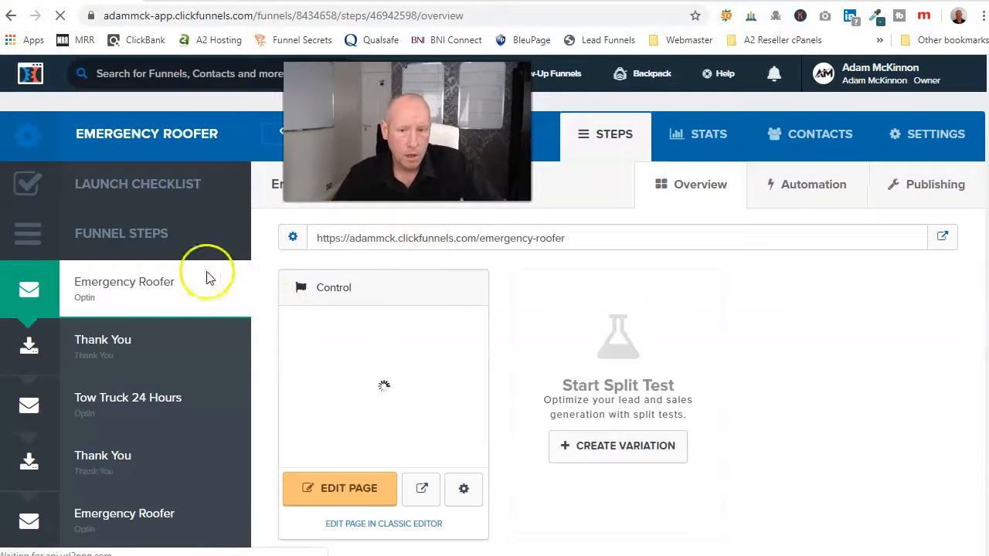
pyautogui.click(172, 357)
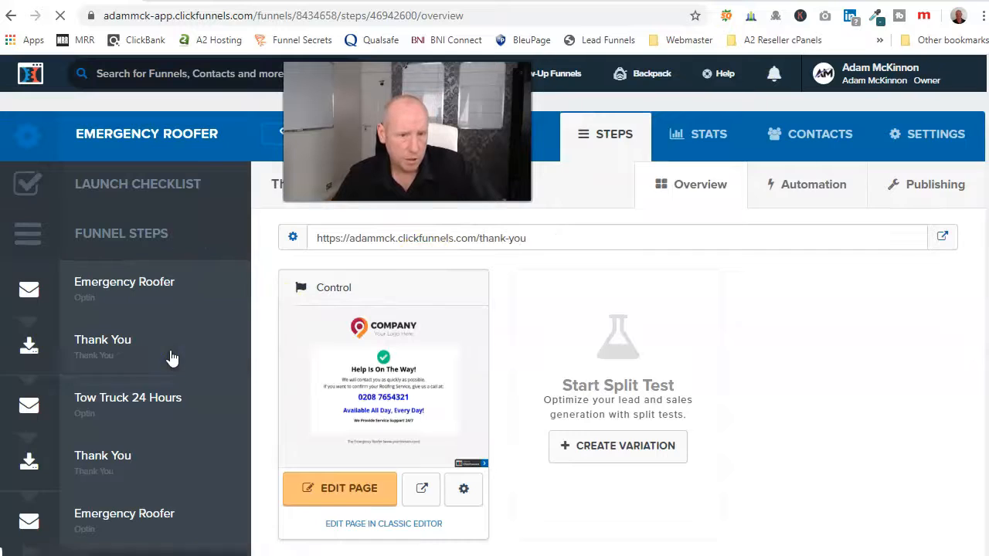
pyautogui.click(371, 293)
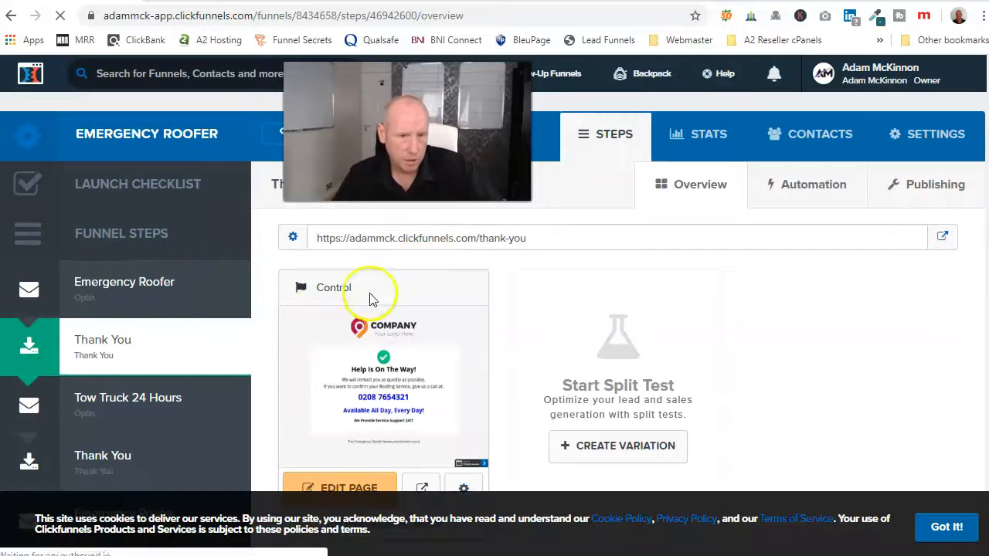
pyautogui.click(464, 240)
pyautogui.rightClick(463, 239)
pyautogui.click(484, 252)
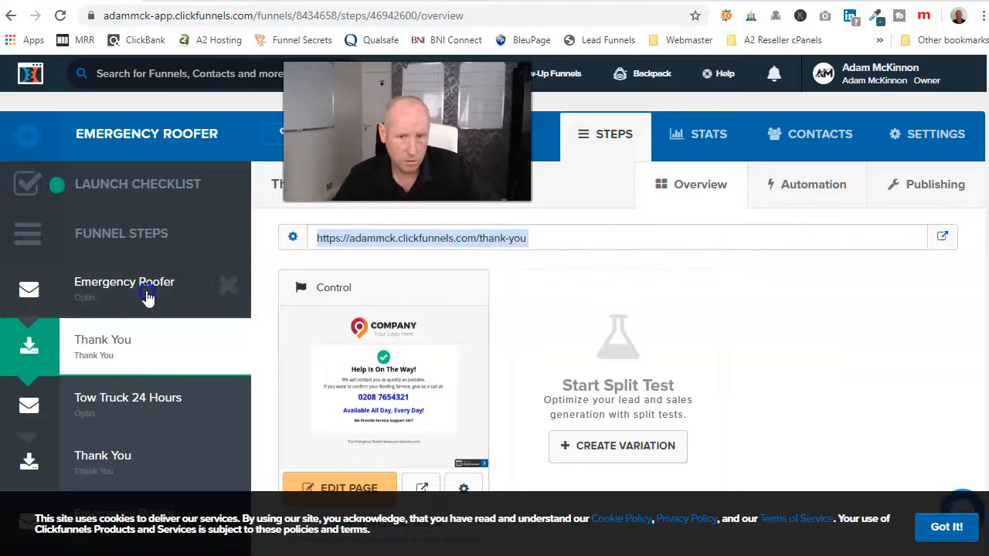
# - Reopen the Emergency Roofer page for editing and paste the thank-you page URL as the "Contact me ASAP!" button's website address
pyautogui.click(190, 287)
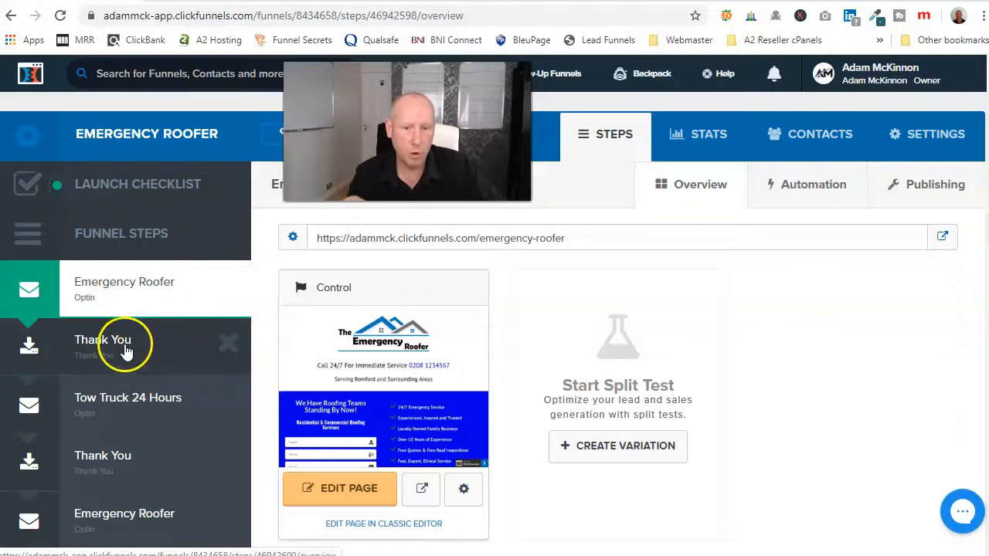
pyautogui.click(310, 496)
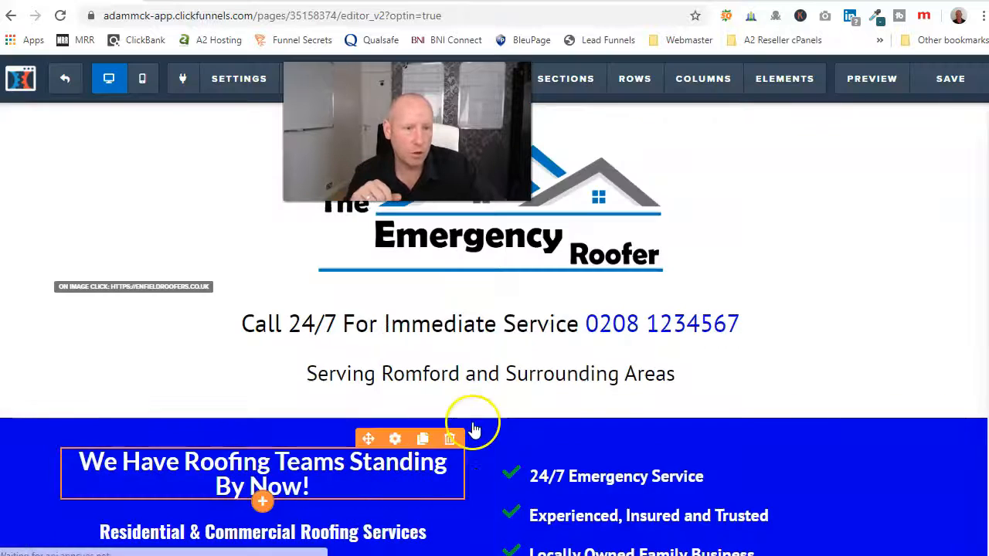
pyautogui.scroll(-1, 542, 354)
pyautogui.scroll(-2, 542, 354)
pyautogui.click(380, 516)
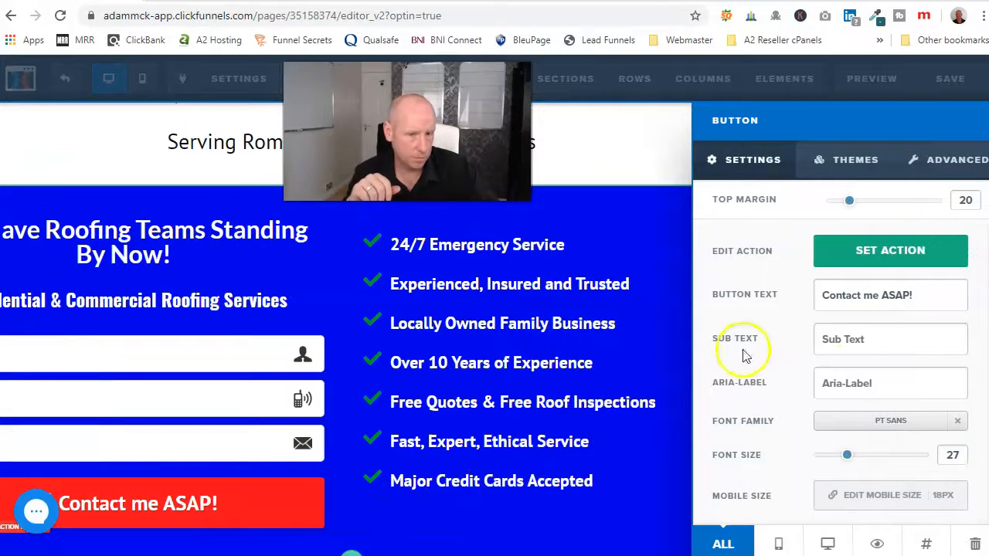
pyautogui.click(917, 250)
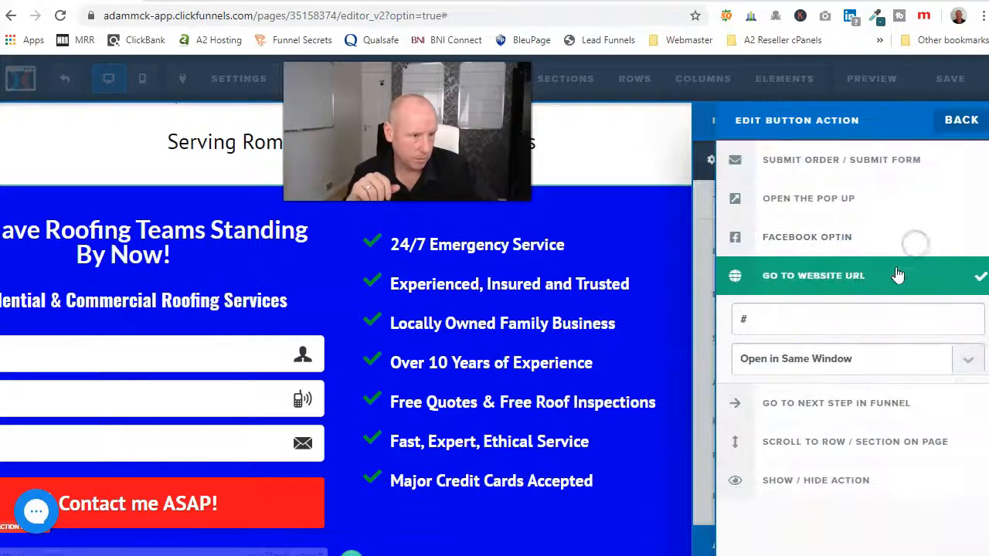
pyautogui.rightClick(744, 320)
pyautogui.click(788, 397)
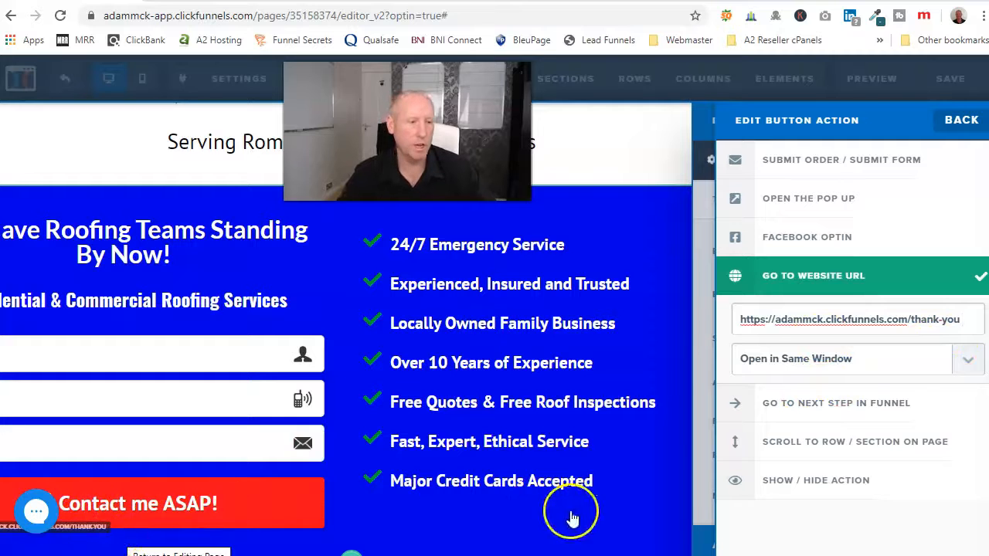
# - Set the "Contact me ASAP!" button's action back to Submit Order / Submit Form and save the page
pyautogui.click(855, 160)
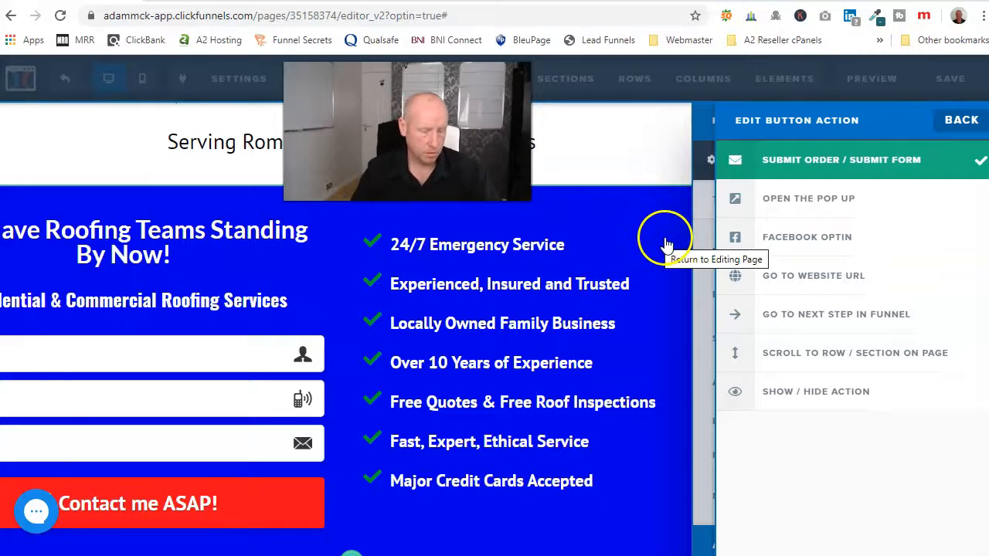
pyautogui.click(666, 245)
pyautogui.click(958, 80)
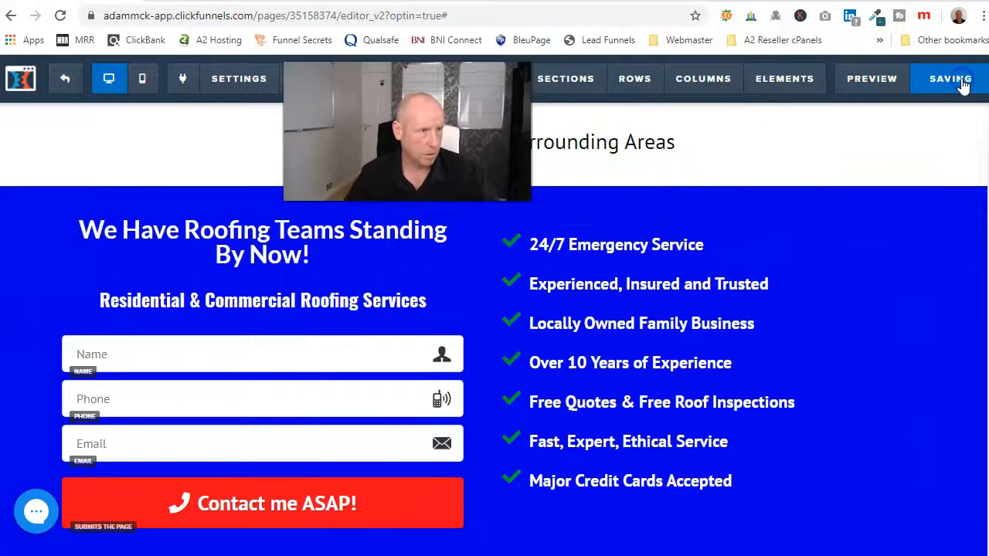
pyautogui.click(955, 91)
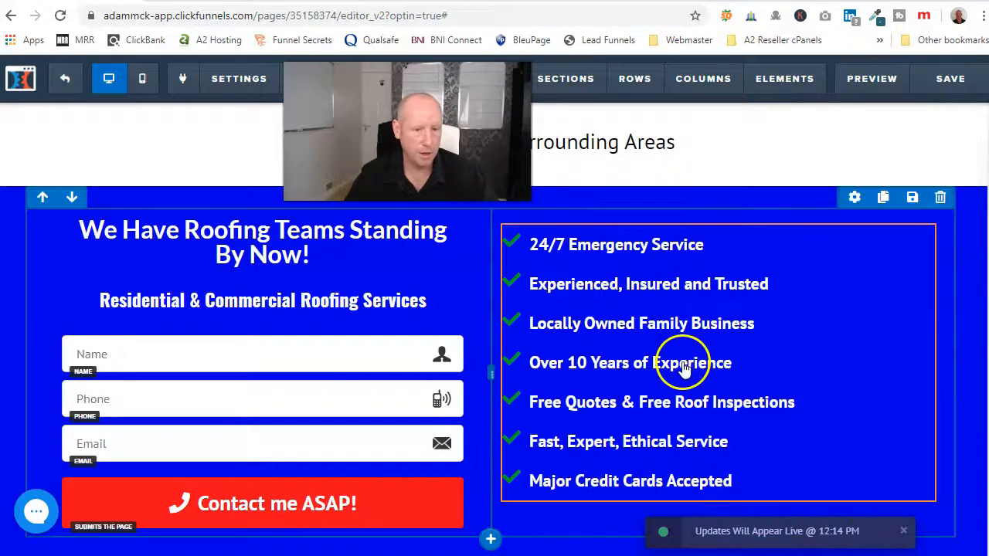
# - Set the "Have A Roofer Contact Me Immediately!" button near the page end to go to the copied thank-you page URL
pyautogui.scroll(-15, 684, 368)
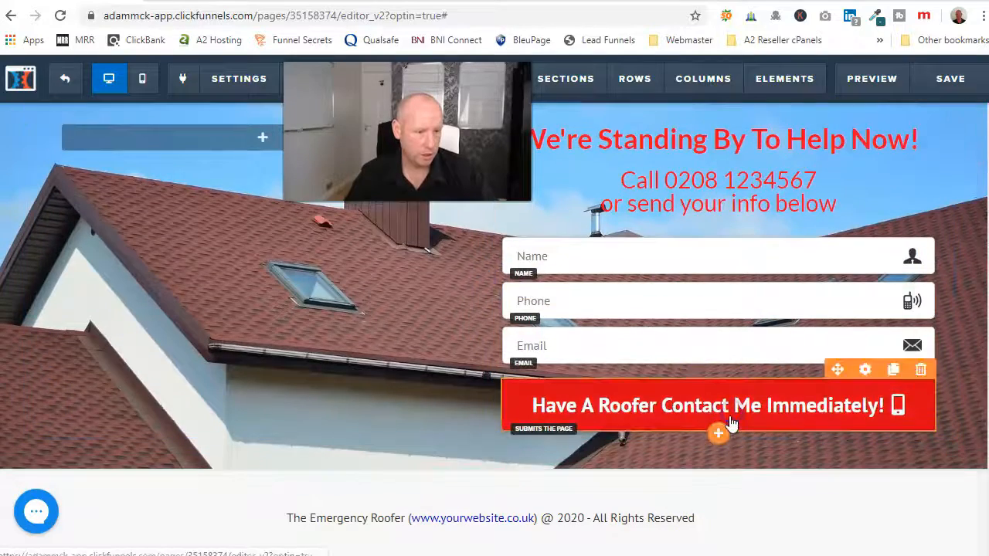
pyautogui.click(731, 424)
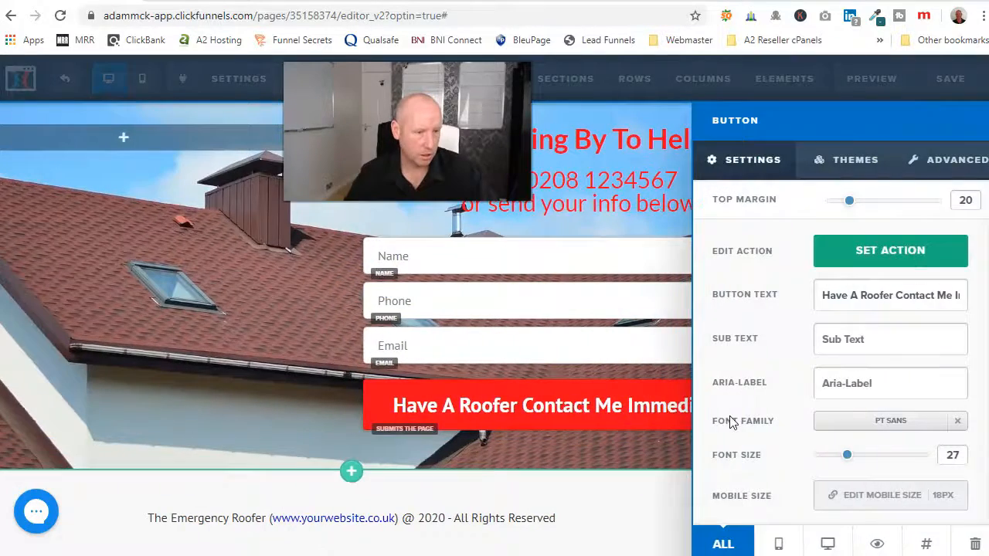
pyautogui.click(895, 253)
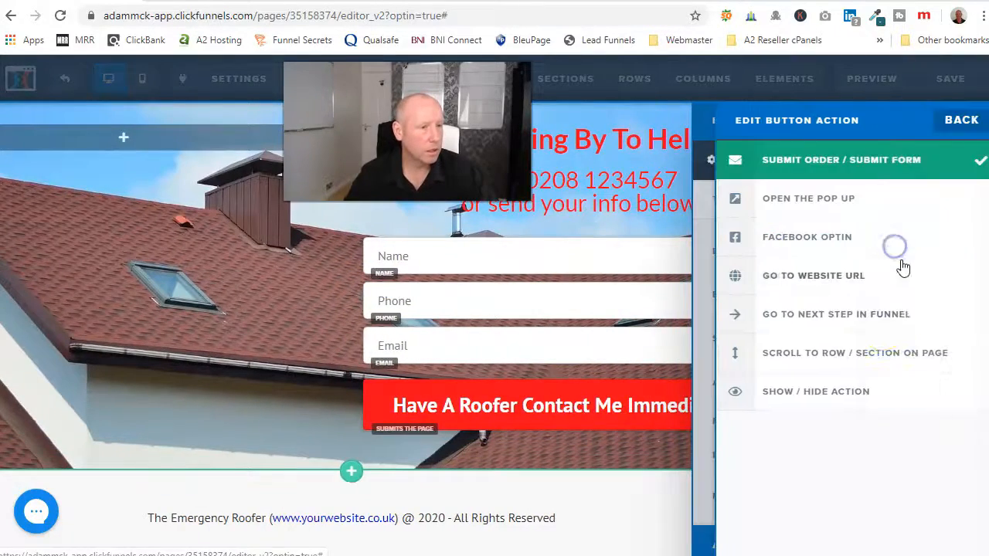
pyautogui.click(833, 284)
pyautogui.rightClick(816, 322)
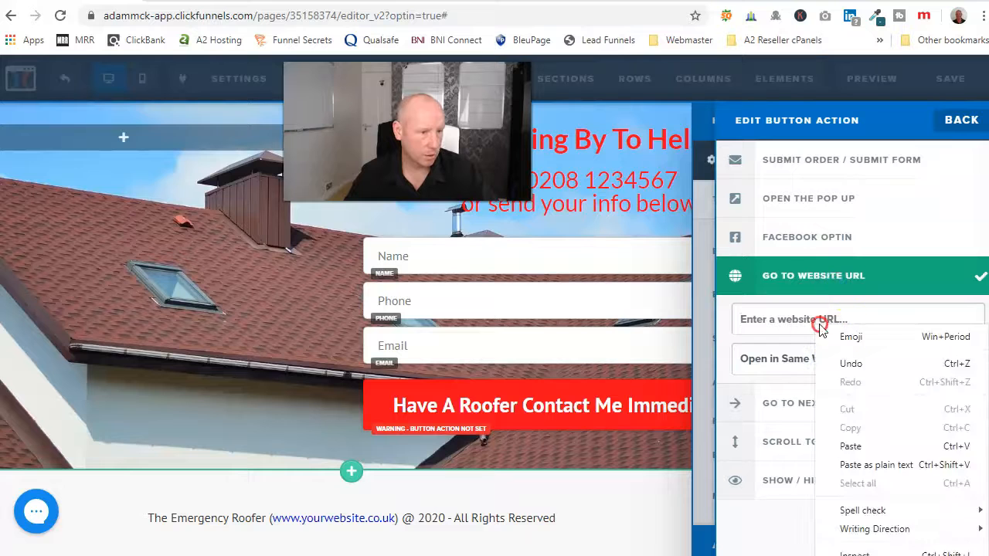
pyautogui.click(849, 448)
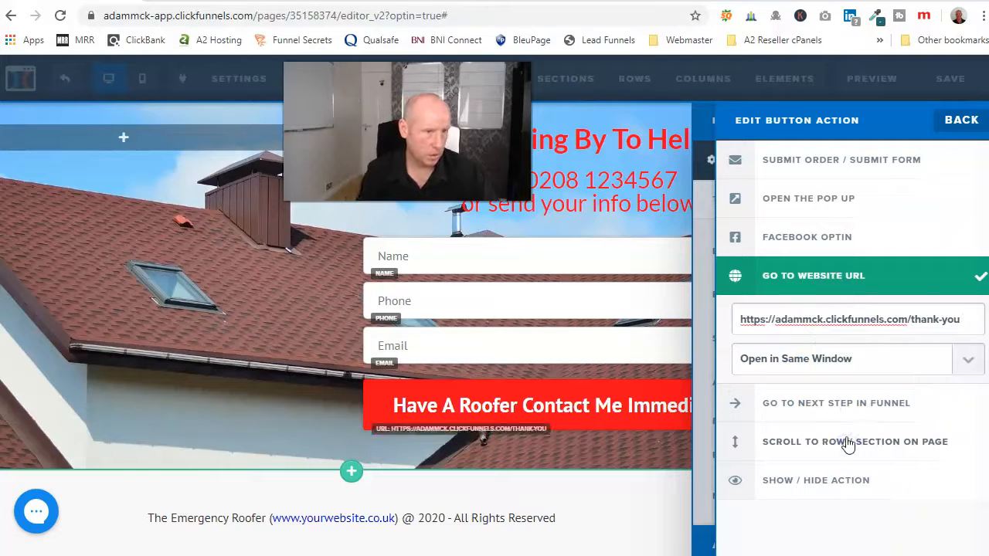
# - Return the "Have A Roofer Contact Me Immediately!" button's action to Submit Order / Submit Form and save the page
pyautogui.click(862, 169)
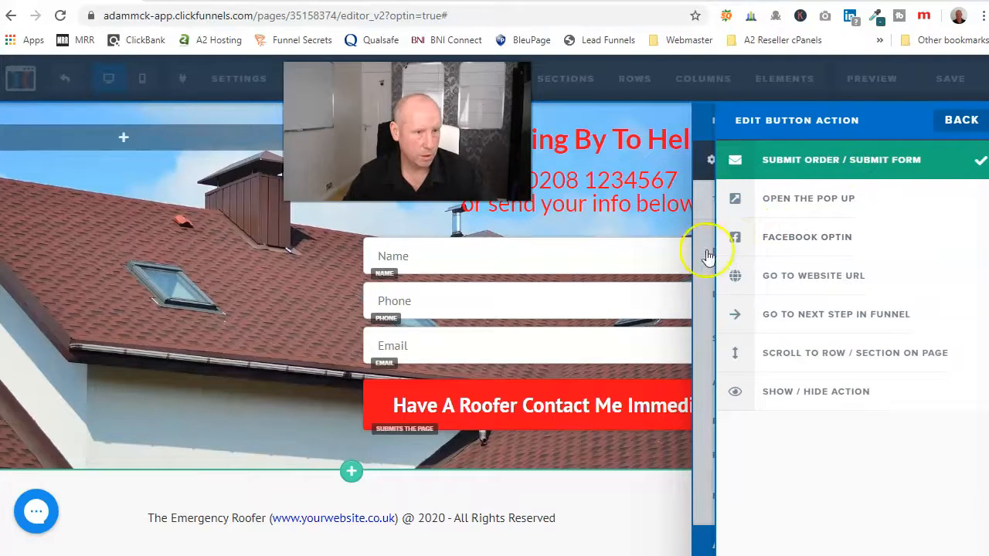
pyautogui.click(656, 218)
pyautogui.click(952, 80)
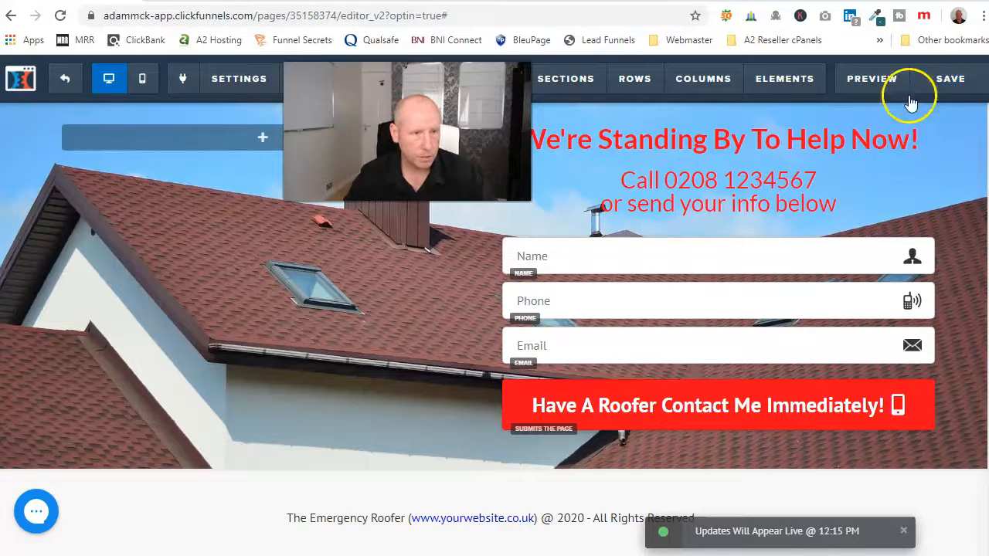
# - Add a new Wide section between the blue mission section and the Romford map section
pyautogui.scroll(8, 344, 352)
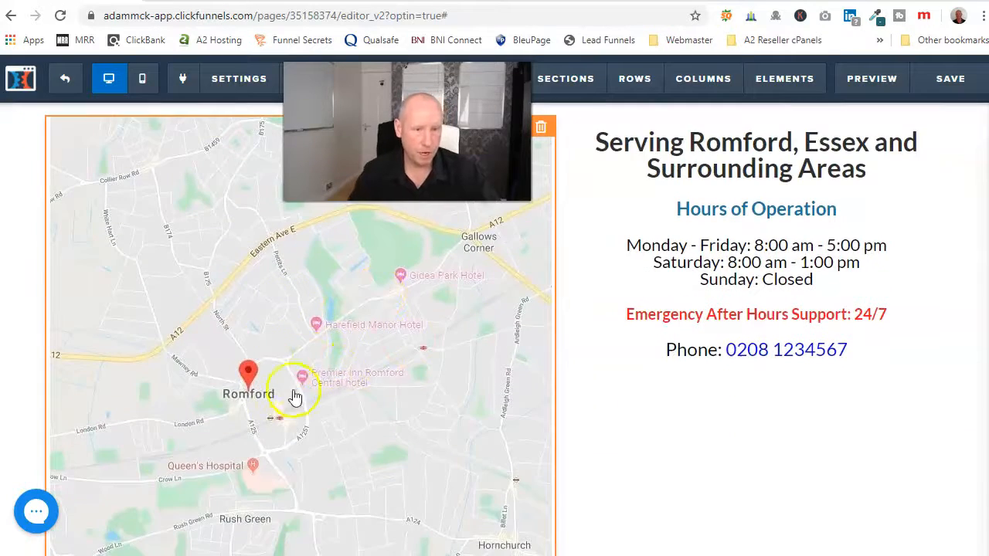
pyautogui.scroll(2, 294, 396)
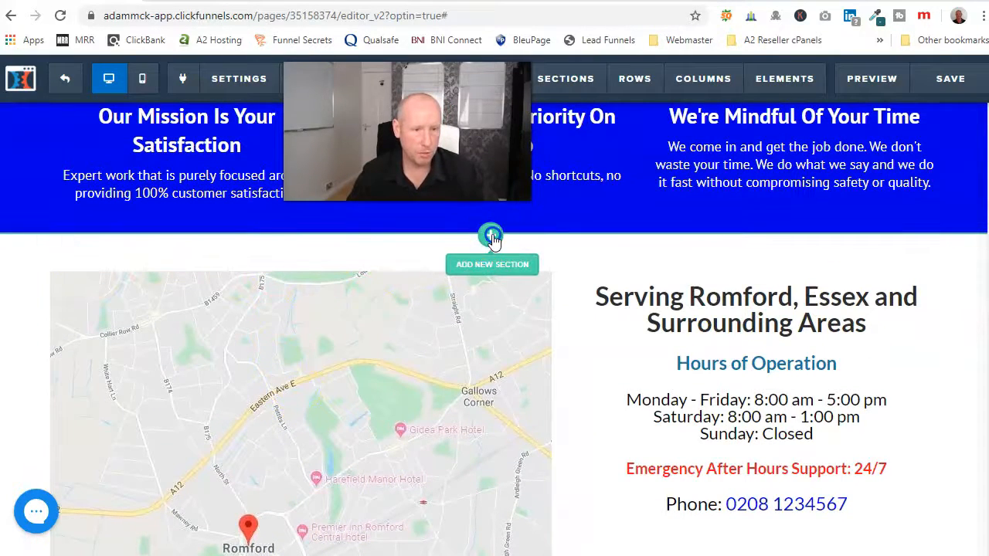
pyautogui.click(490, 236)
pyautogui.click(715, 138)
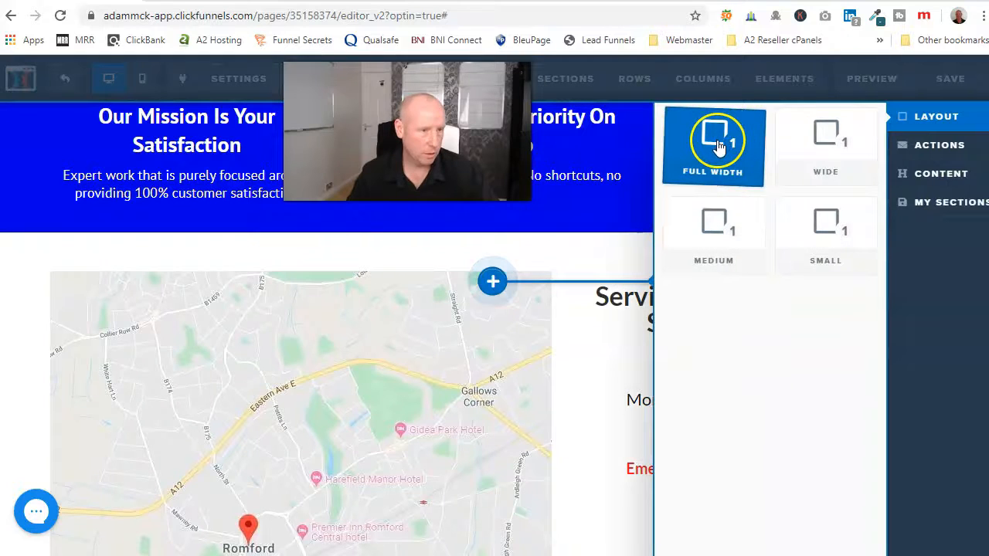
pyautogui.click(827, 145)
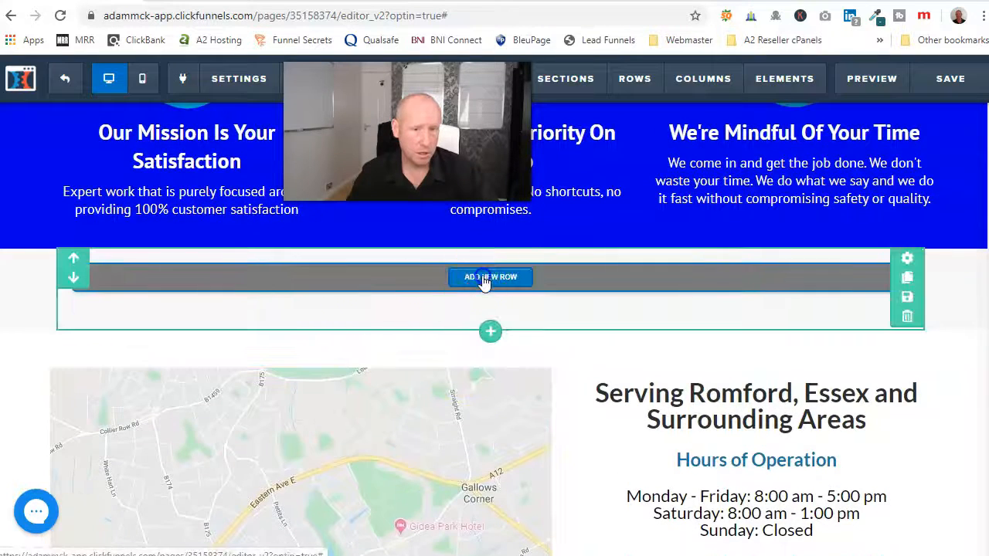
# - Add a two-column row and a one-column row to the new section, placing the one-column row above
pyautogui.click(466, 278)
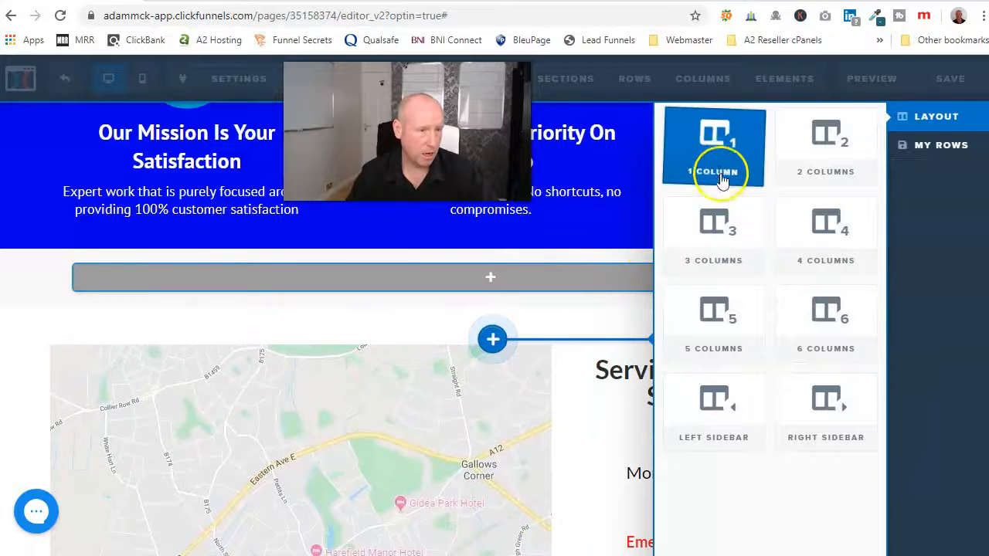
pyautogui.click(829, 147)
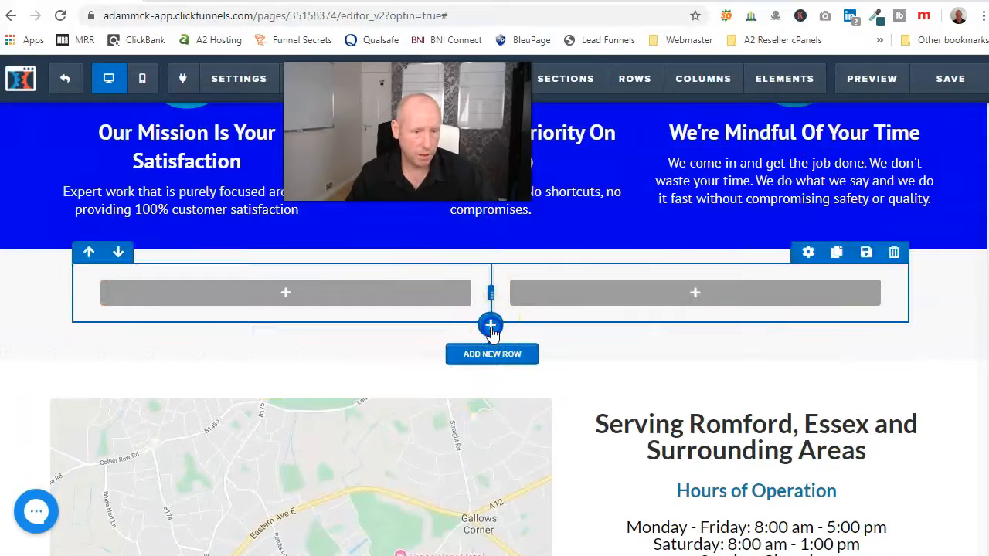
pyautogui.click(492, 326)
pyautogui.click(685, 168)
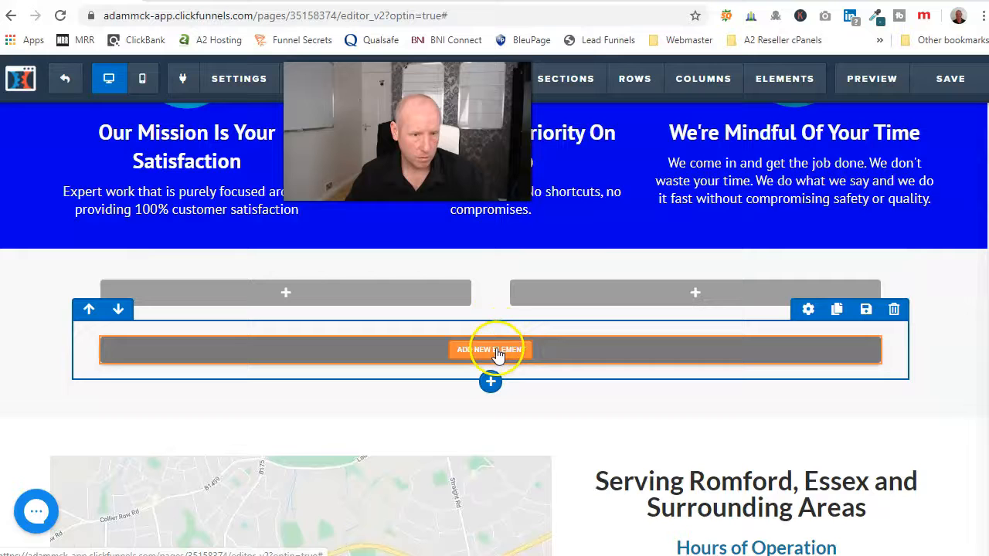
pyautogui.click(88, 312)
# - Insert a Headline element into the new section's one-column row
pyautogui.scroll(2, 490, 300)
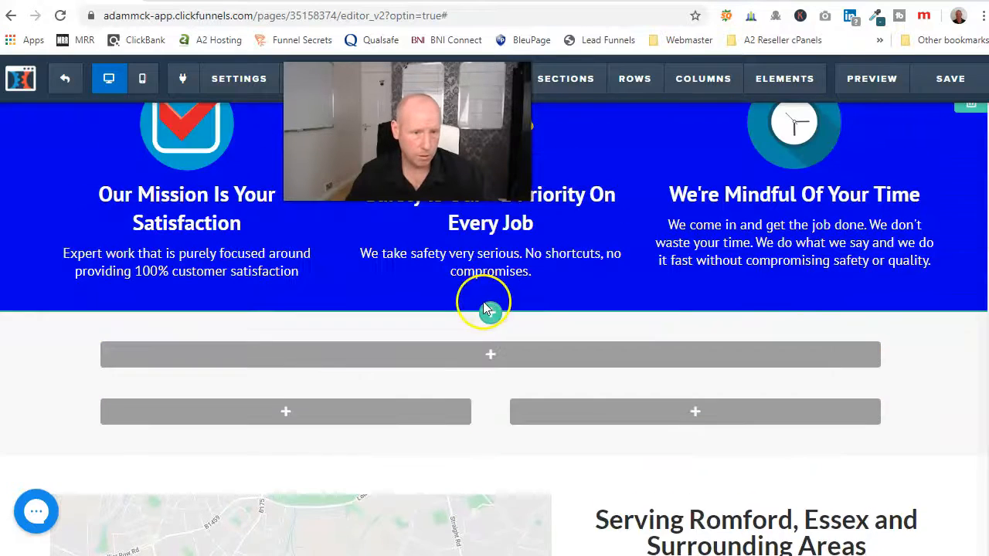
pyautogui.click(502, 354)
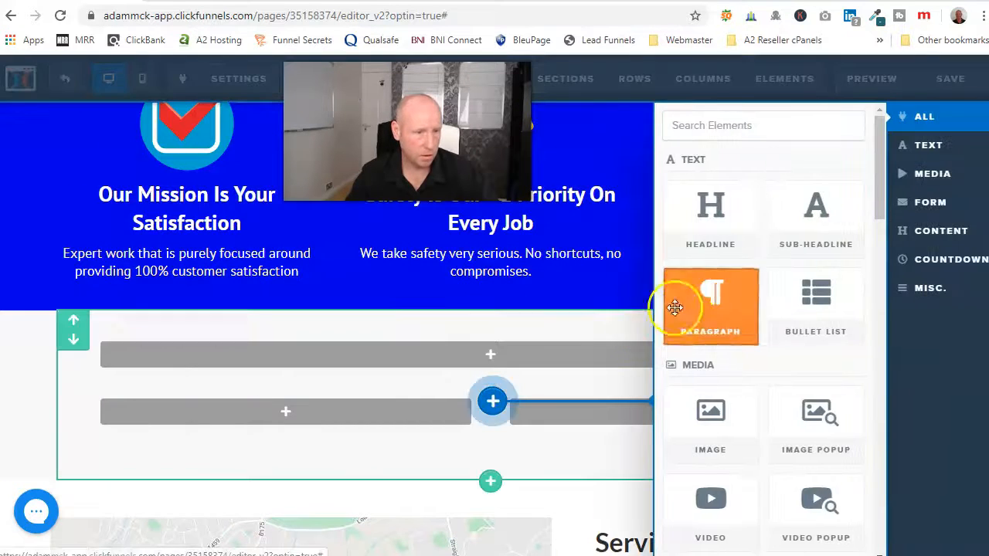
pyautogui.click(706, 222)
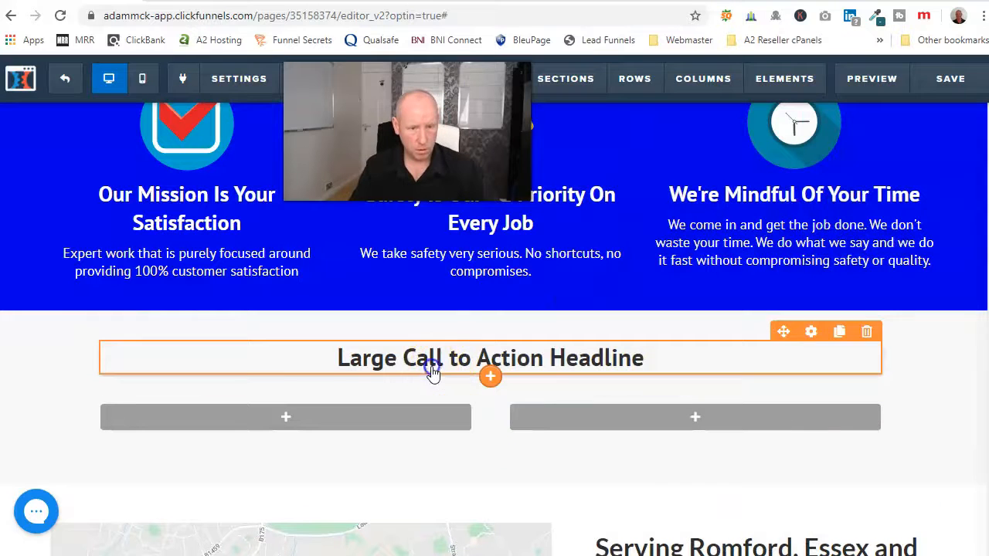
# - Replace the placeholder headline in the new section with "Check Out Our Testimonials"
pyautogui.click(328, 364)
pyautogui.write('Check Out u')
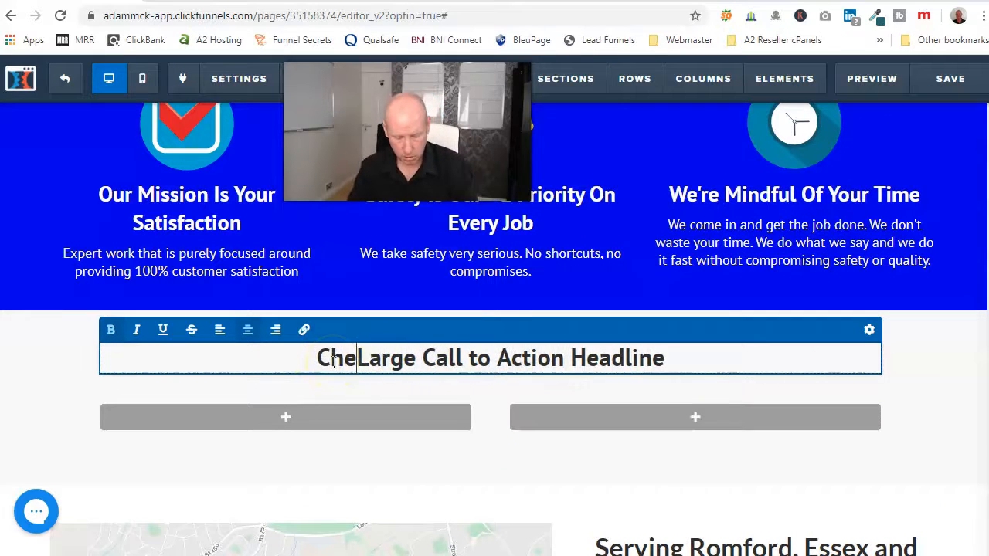
pyautogui.press('BackSpace')
pyautogui.write('Our Testimnials')
pyautogui.press('Delete')
pyautogui.press('Delete')
pyautogui.press('Delete')
pyautogui.press('Delete')
pyautogui.press('Delete')
pyautogui.press('Delete')
pyautogui.press('Delete')
pyautogui.press('Delete')
pyautogui.press('Delete')
pyautogui.press('Delete')
pyautogui.press('Delete')
pyautogui.press('Delete')
pyautogui.press('Delete')
pyautogui.press('Delete')
pyautogui.press('Delete')
pyautogui.press('Delete')
pyautogui.press('Delete')
pyautogui.press('Delete')
pyautogui.press('Delete')
pyautogui.press('Delete')
pyautogui.press('Delete')
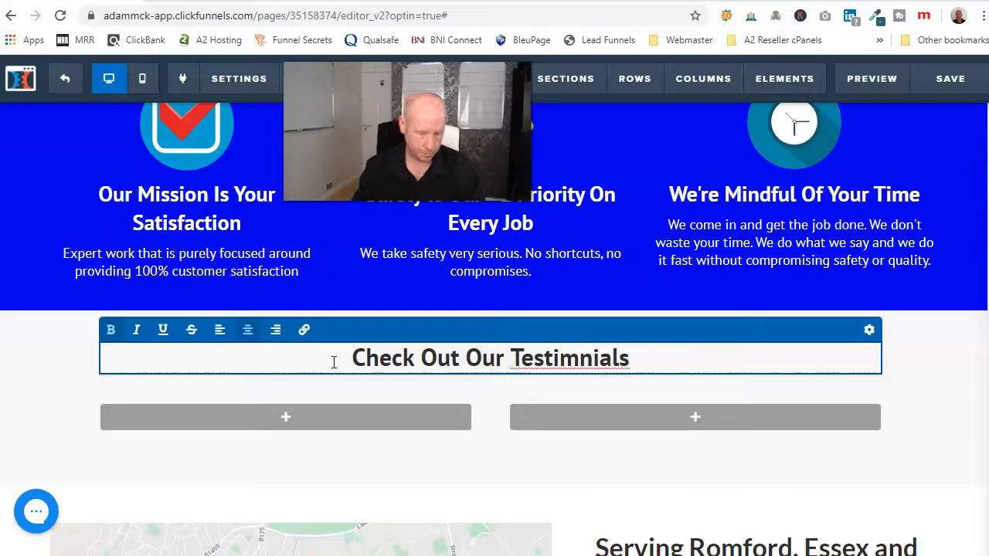
pyautogui.press('Left')
pyautogui.press('Left')
pyautogui.press('Left')
pyautogui.press('Left')
pyautogui.press('Left')
pyautogui.write('o')
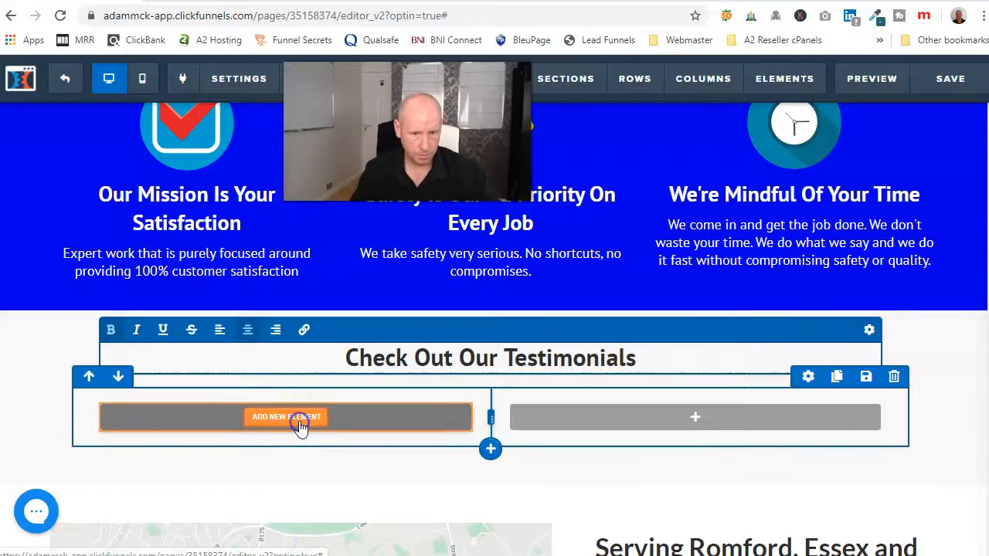
# - Add a Paragraph element to the first column under the testimonials headline and replace its text with "Happy Person 1"
pyautogui.click(299, 420)
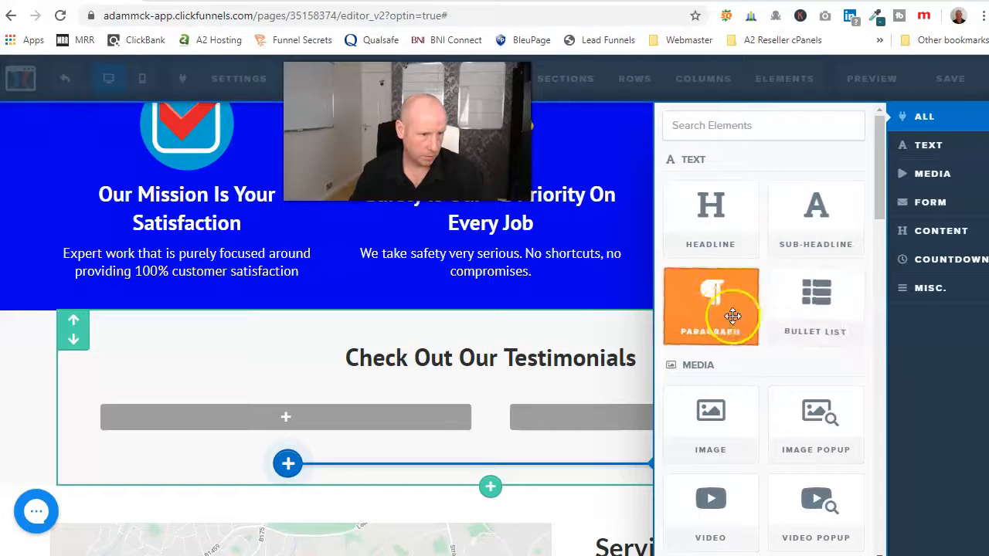
pyautogui.click(723, 310)
pyautogui.click(313, 432)
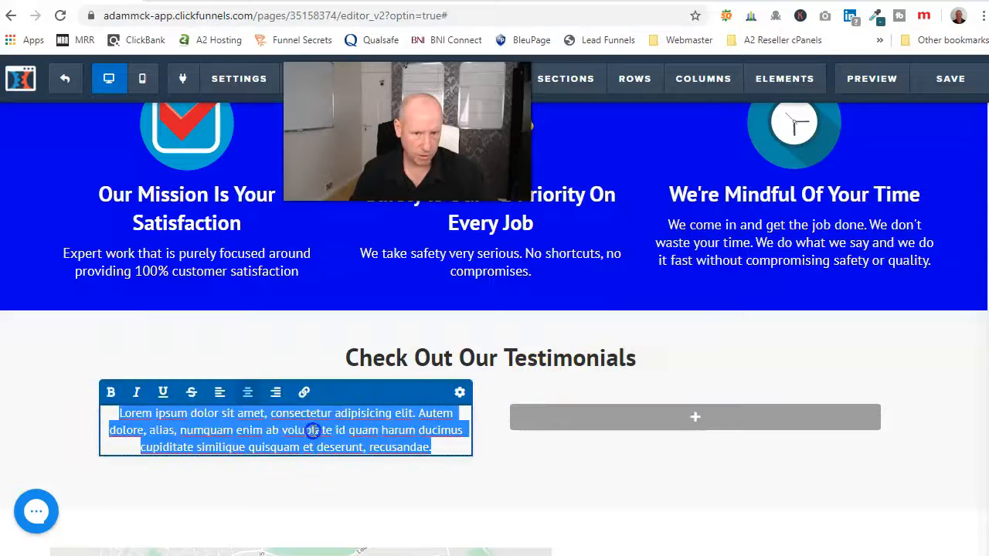
pyautogui.write('Happy Persn')
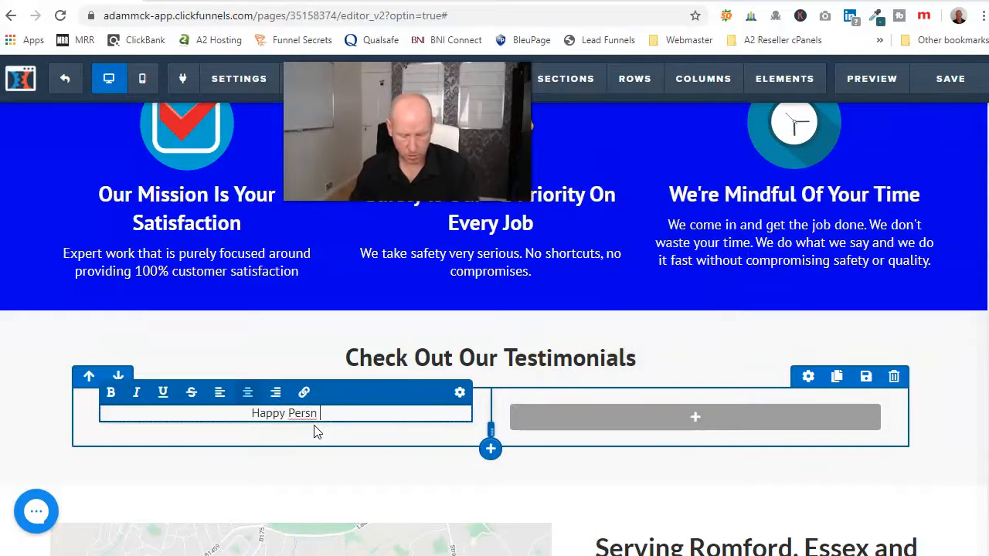
pyautogui.write(' 1')
pyautogui.click(347, 408)
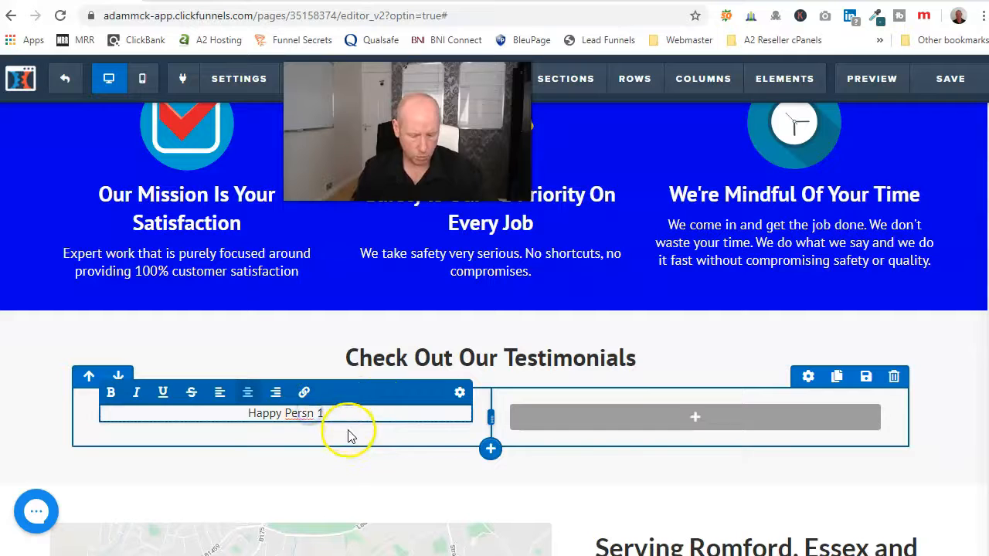
pyautogui.write('o')
# - Add a Paragraph element to the empty second column and replace its text with "Happy Person 2"
pyautogui.click(691, 417)
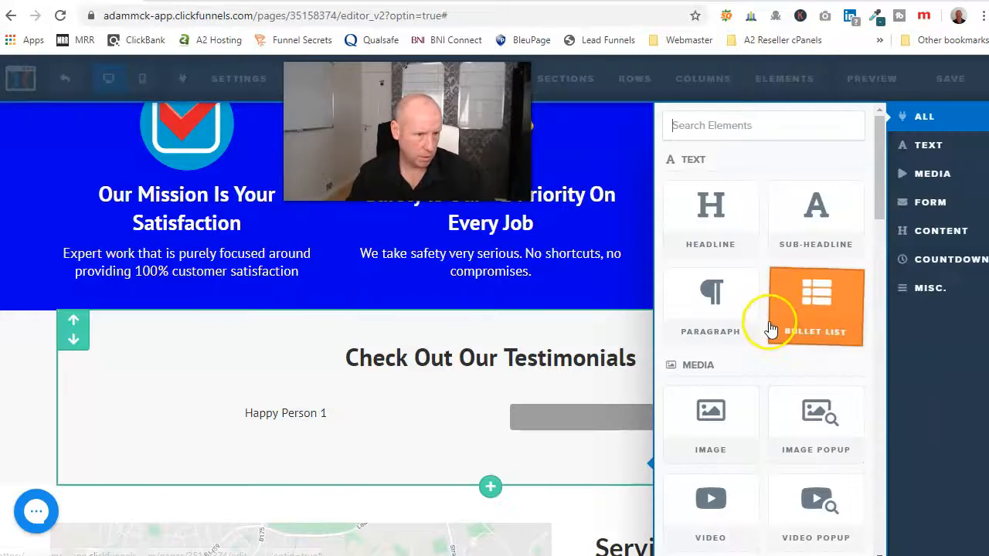
pyautogui.click(699, 313)
pyautogui.doubleClick(702, 430)
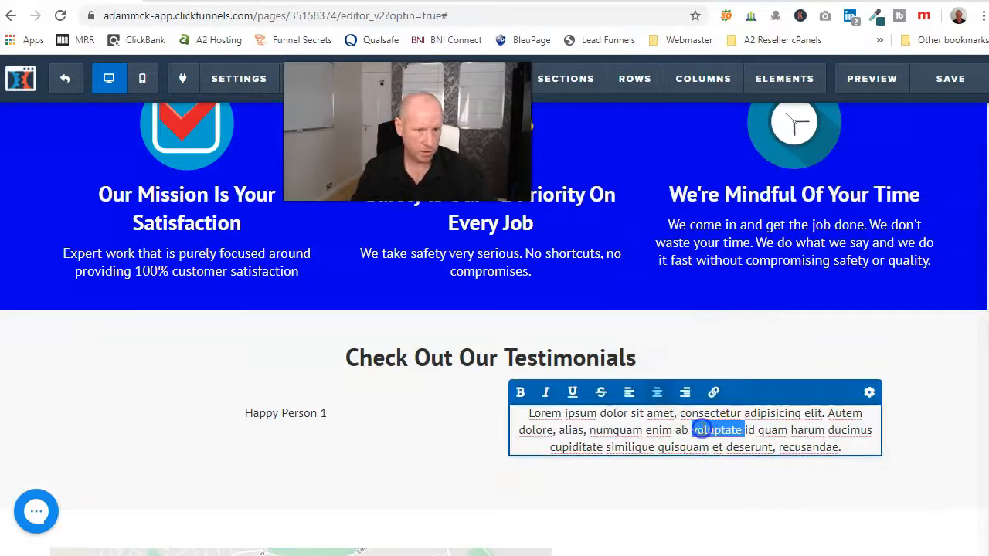
pyautogui.tripleClick(702, 430)
pyautogui.write('Happy Person 2')
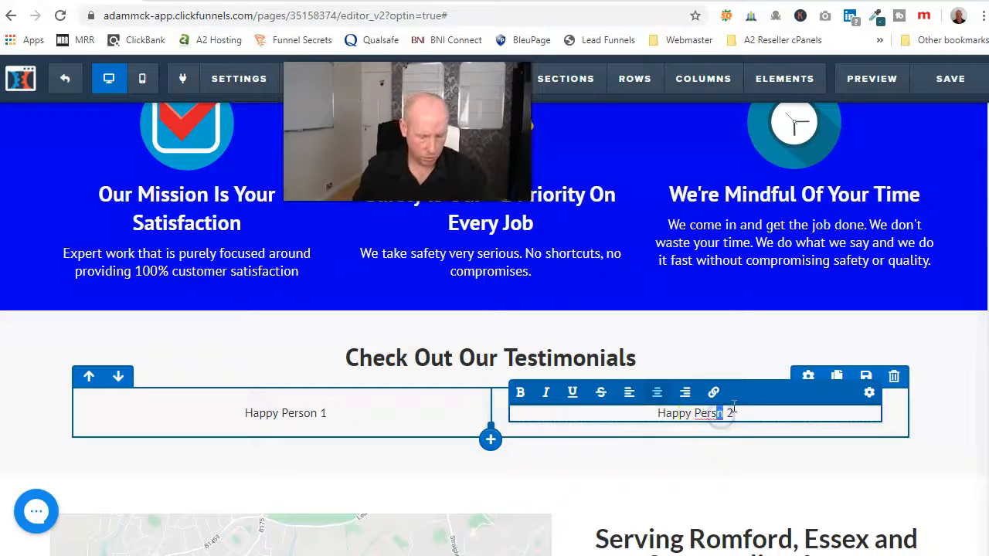
pyautogui.scroll(2, 541, 347)
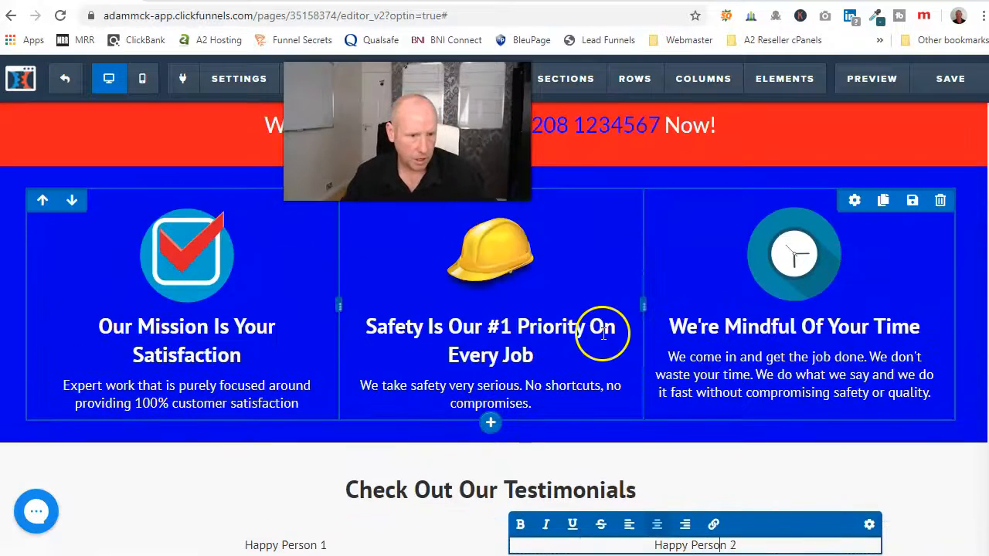
pyautogui.scroll(-3, 618, 340)
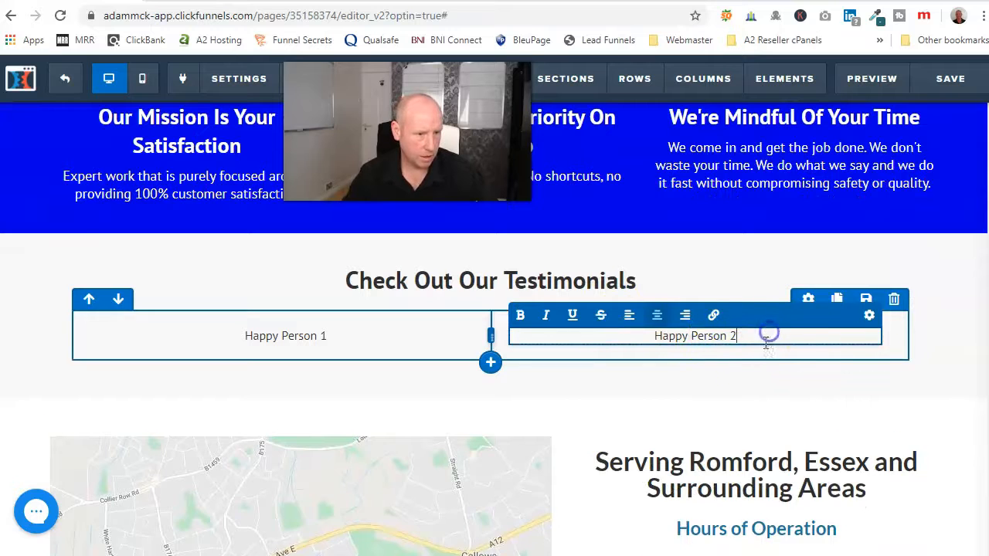
pyautogui.click(741, 369)
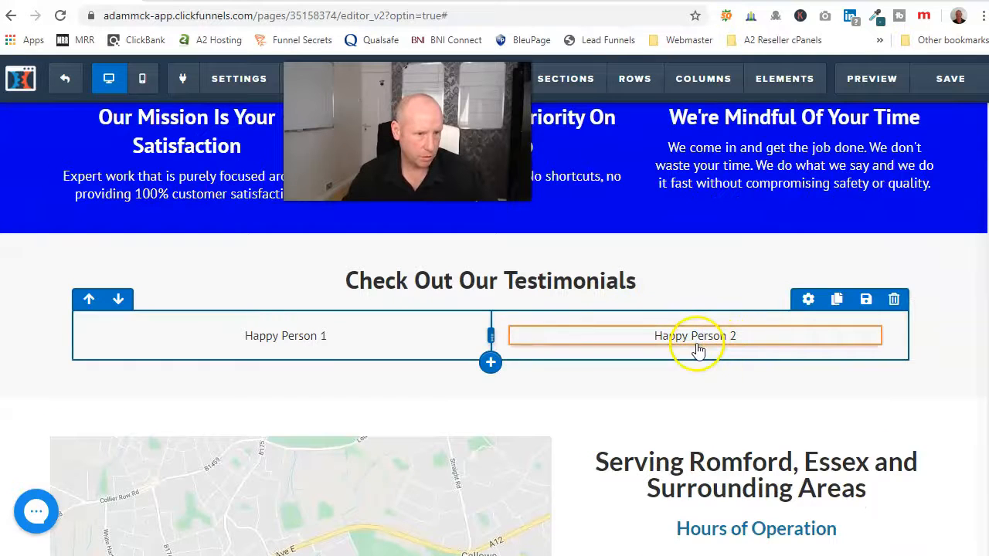
# - Add an Image Popup below "Happy Person 2" using the orange tiled roof picture as its thumbnail, with a thumbnail width of 300 px
pyautogui.click(699, 352)
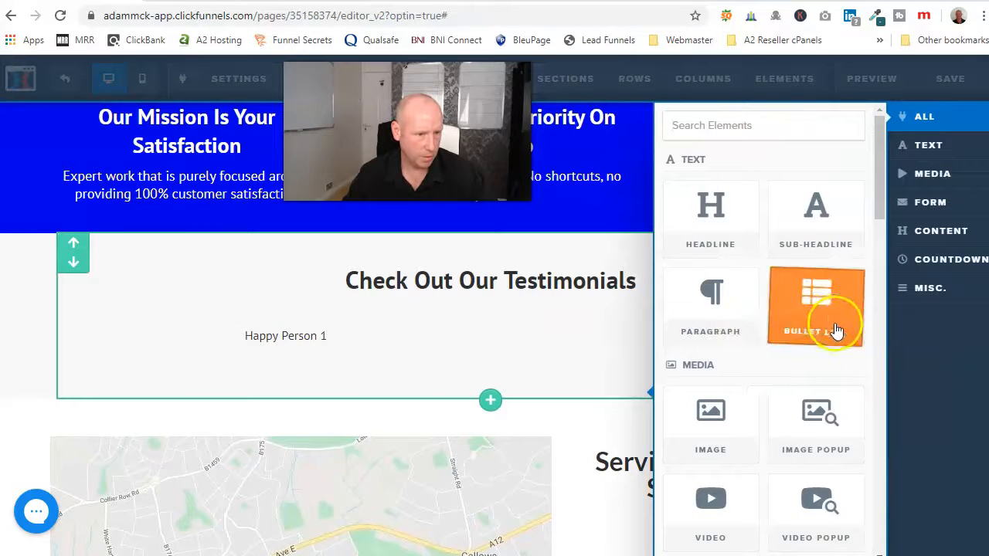
pyautogui.click(816, 411)
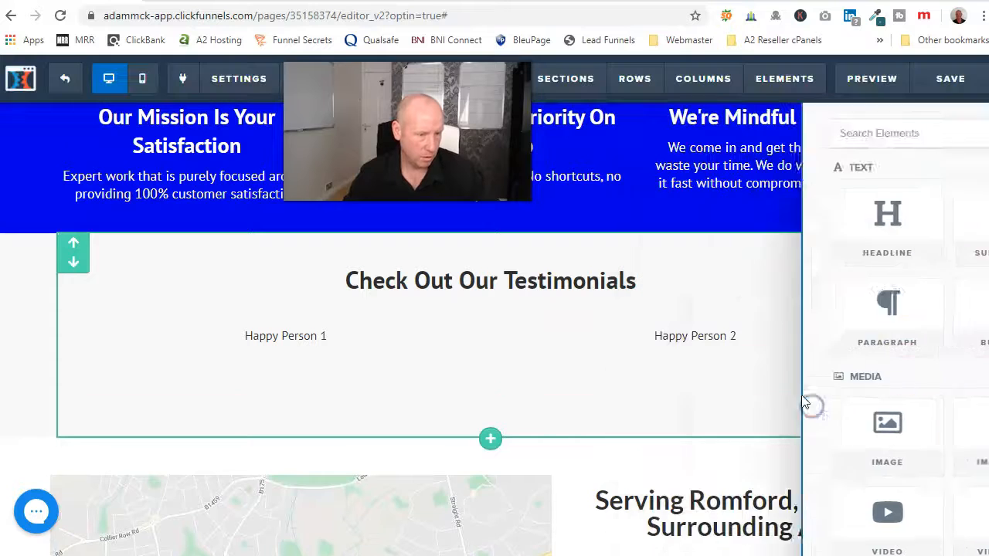
pyautogui.click(712, 433)
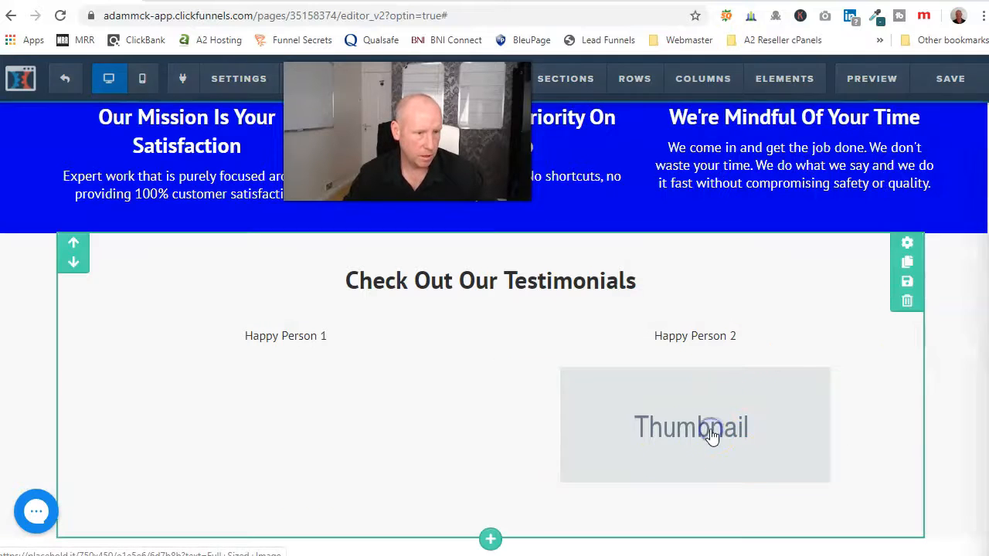
pyautogui.click(963, 246)
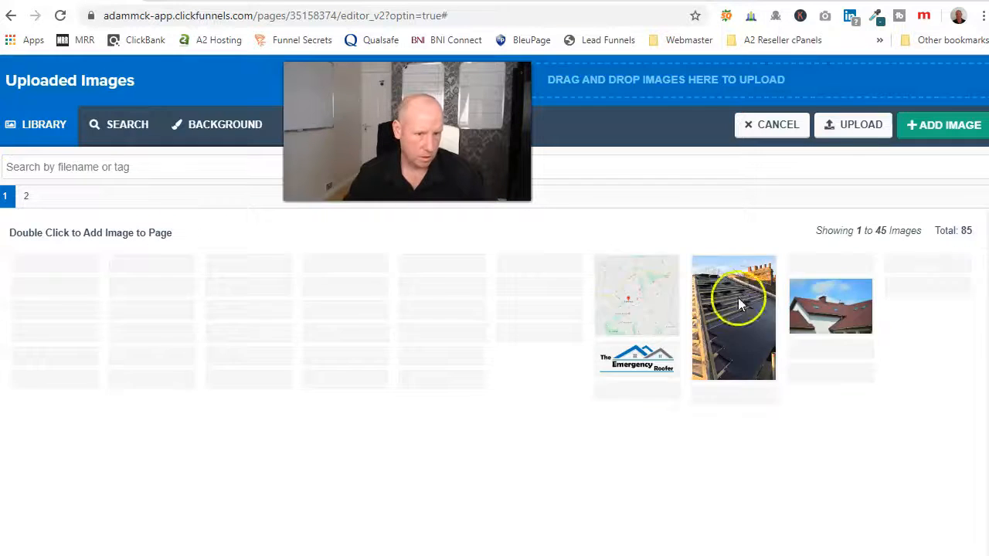
pyautogui.click(830, 425)
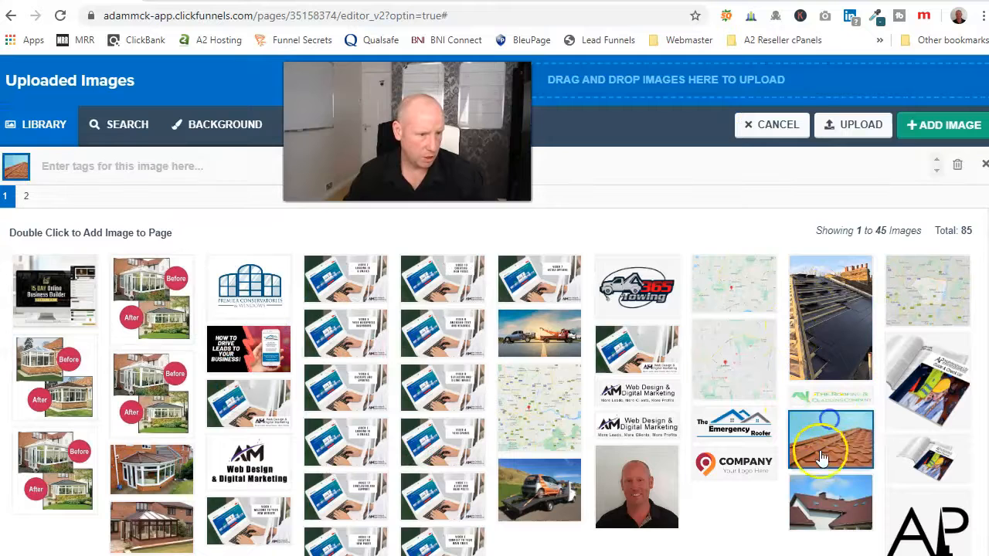
pyautogui.click(956, 126)
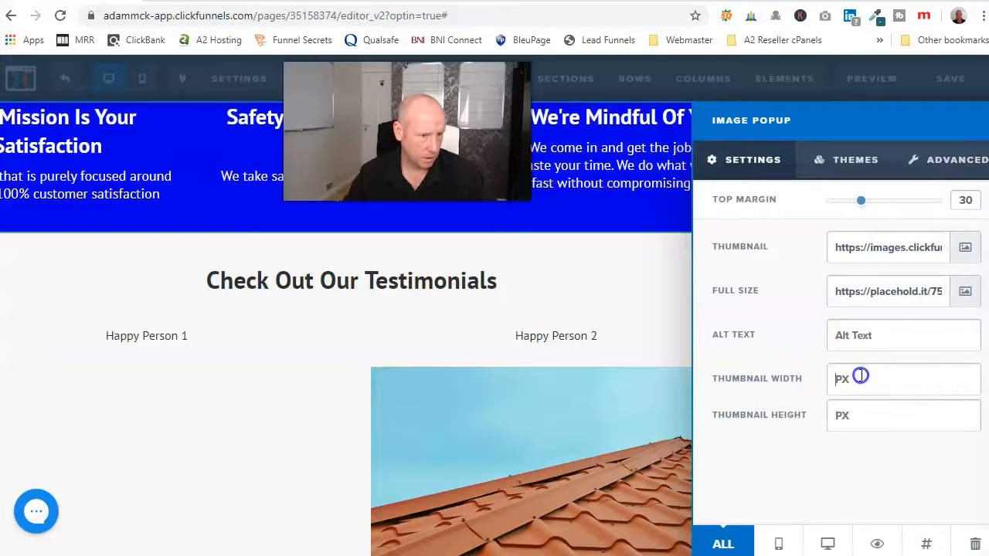
pyautogui.write('300')
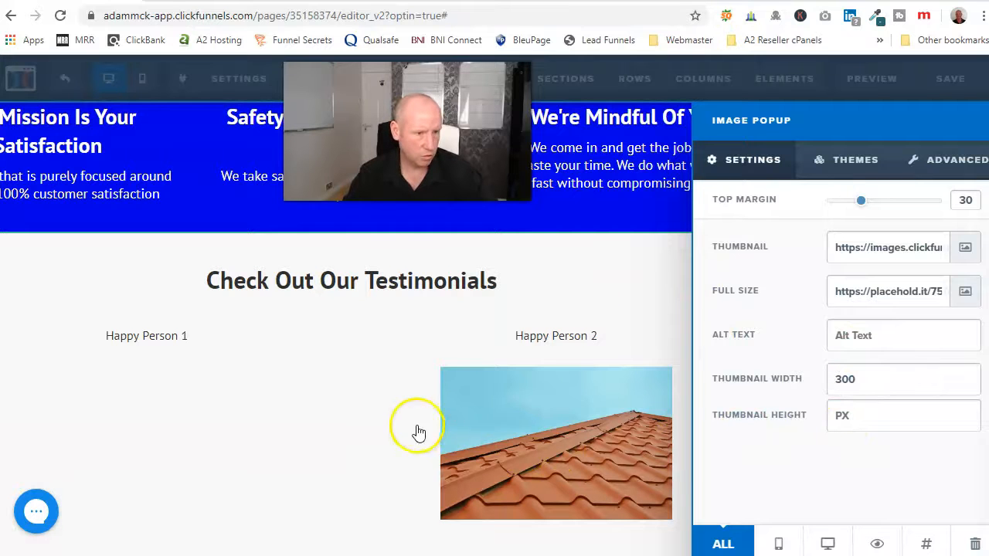
pyautogui.click(193, 387)
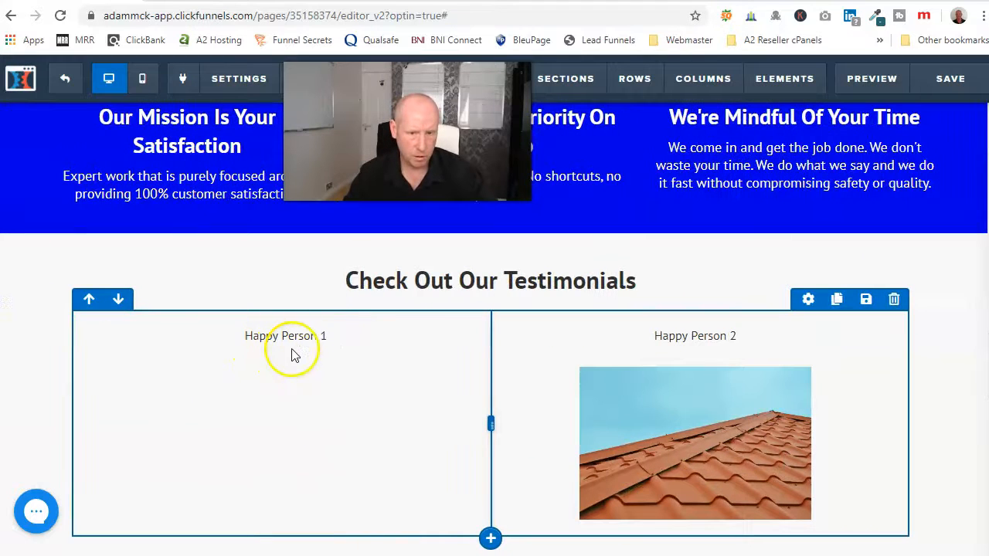
# - Add an Image Popup below "Happy Person 1" using the white house with skylights as its thumbnail, with a thumbnail width of 300 px
pyautogui.click(294, 352)
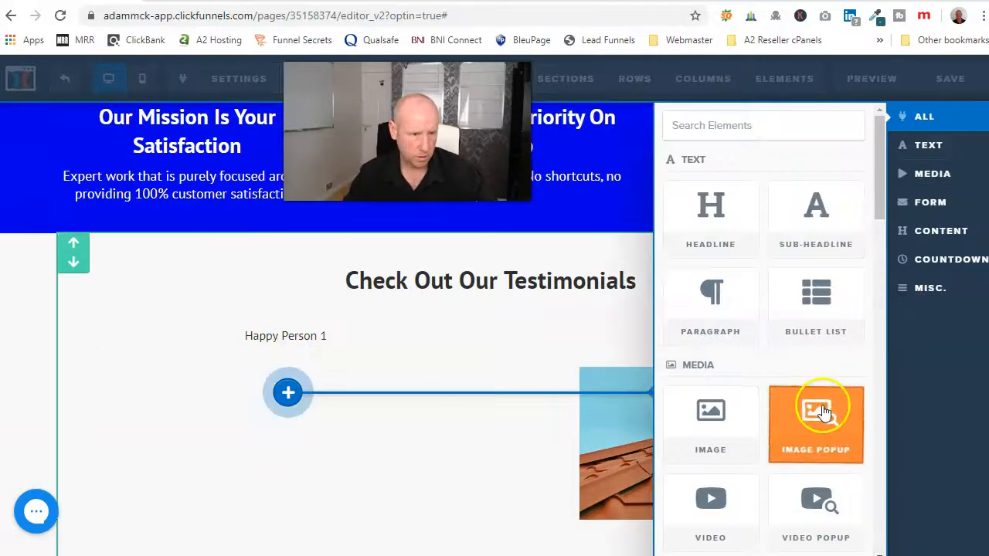
pyautogui.click(800, 417)
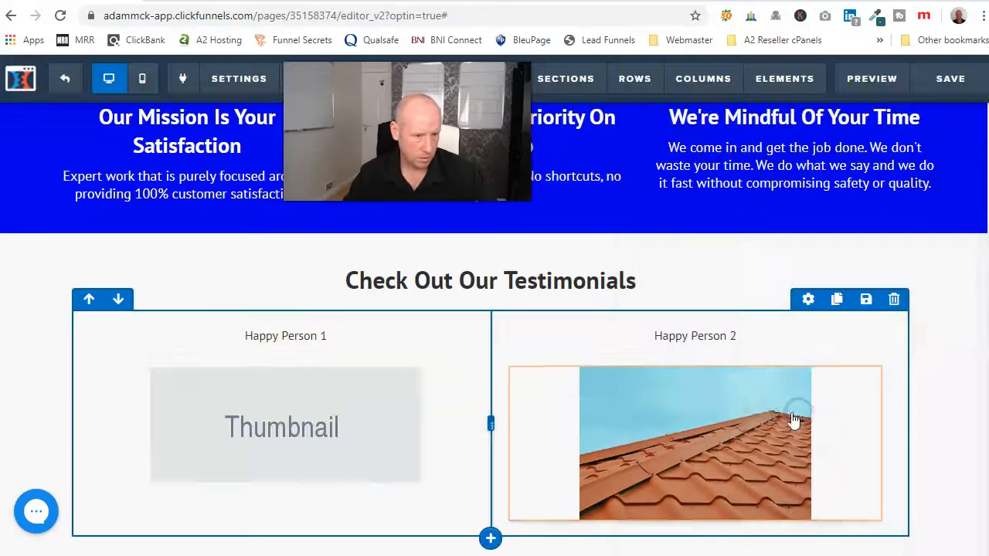
pyautogui.click(379, 426)
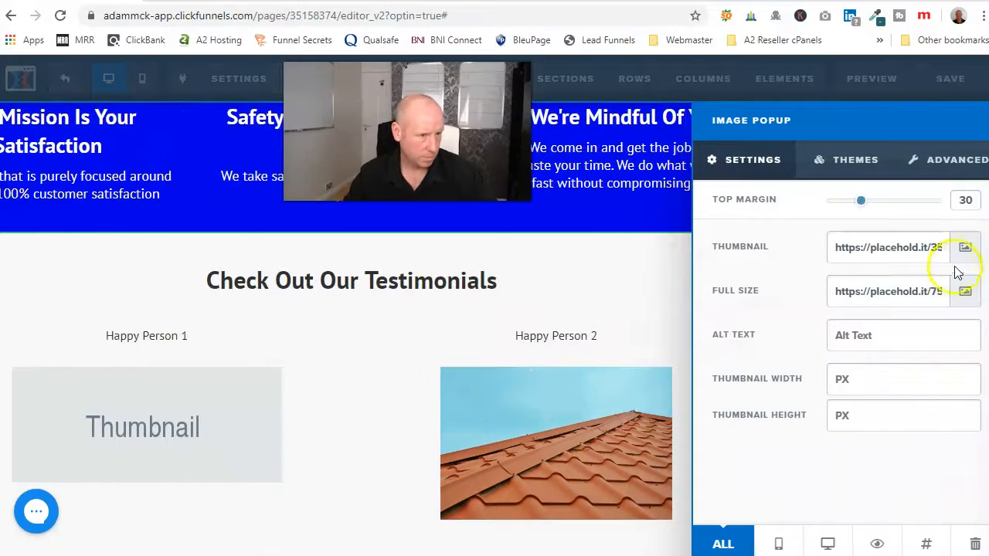
pyautogui.click(965, 247)
pyautogui.click(839, 510)
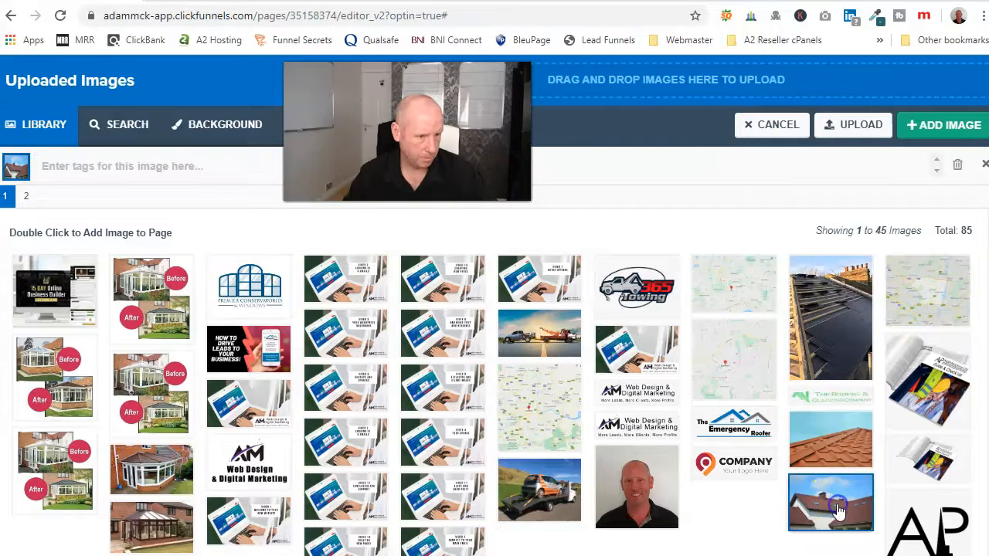
pyautogui.click(957, 124)
pyautogui.click(217, 439)
pyautogui.click(388, 441)
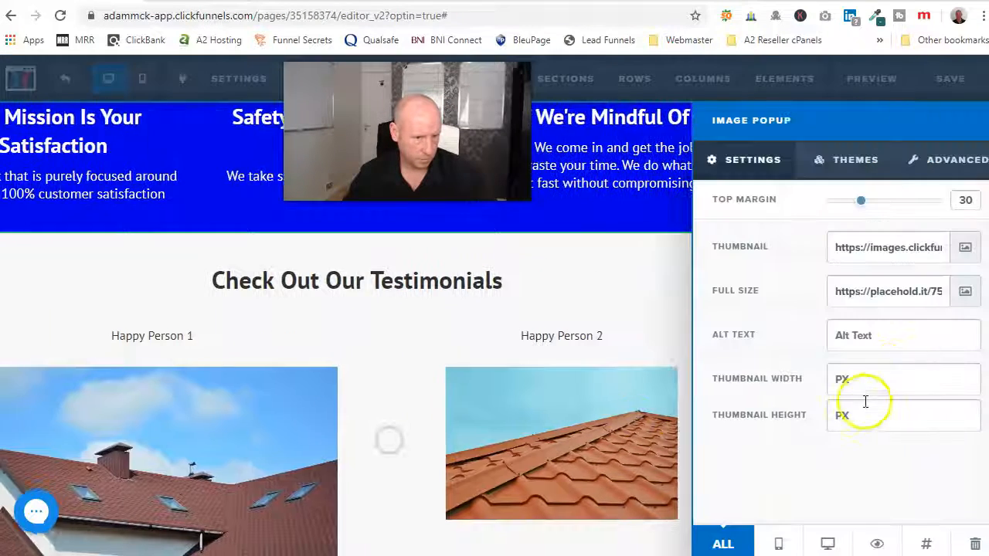
pyautogui.write('300')
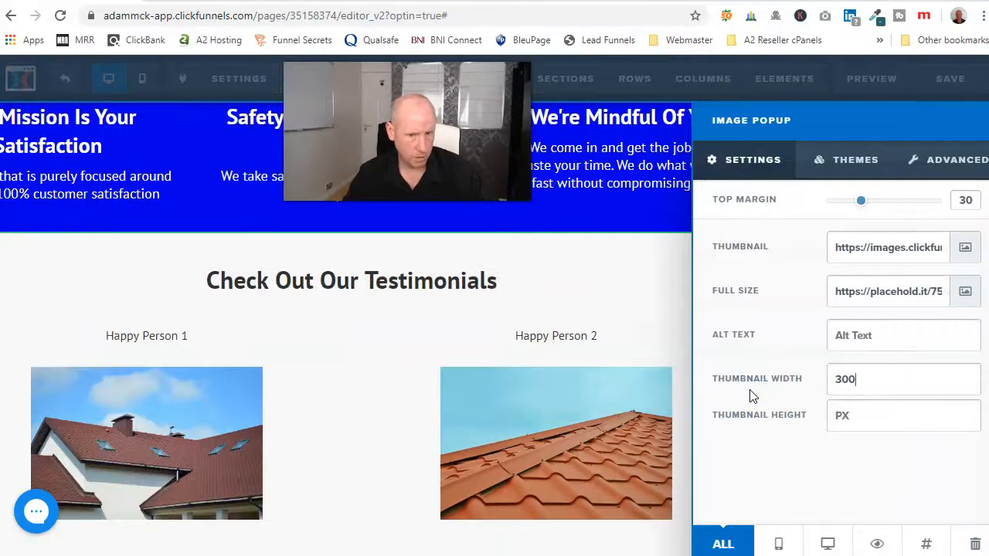
pyautogui.click(356, 473)
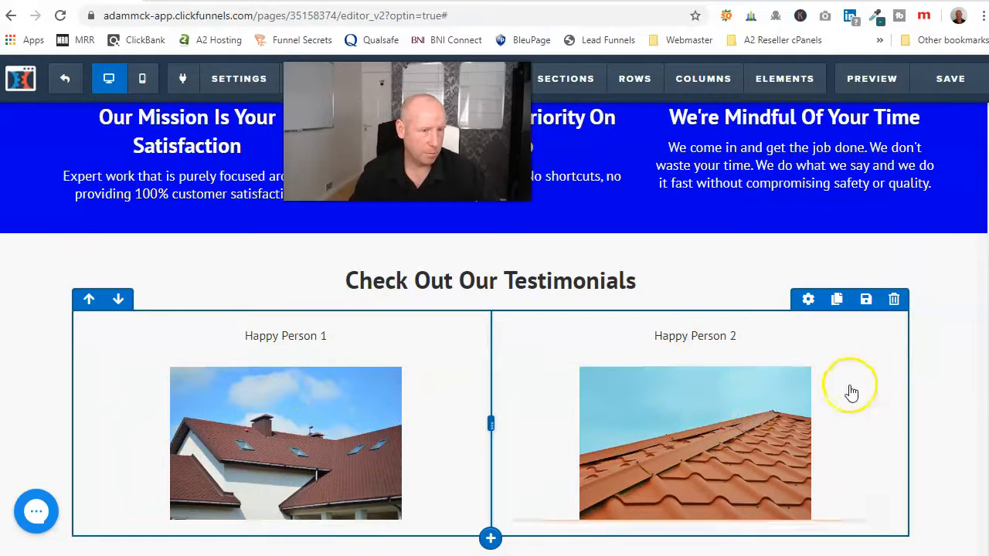
# - Review the page from the testimonials section down to the contact form and back up to the logo, and save the page
pyautogui.scroll(-3, 850, 402)
pyautogui.scroll(5, 613, 433)
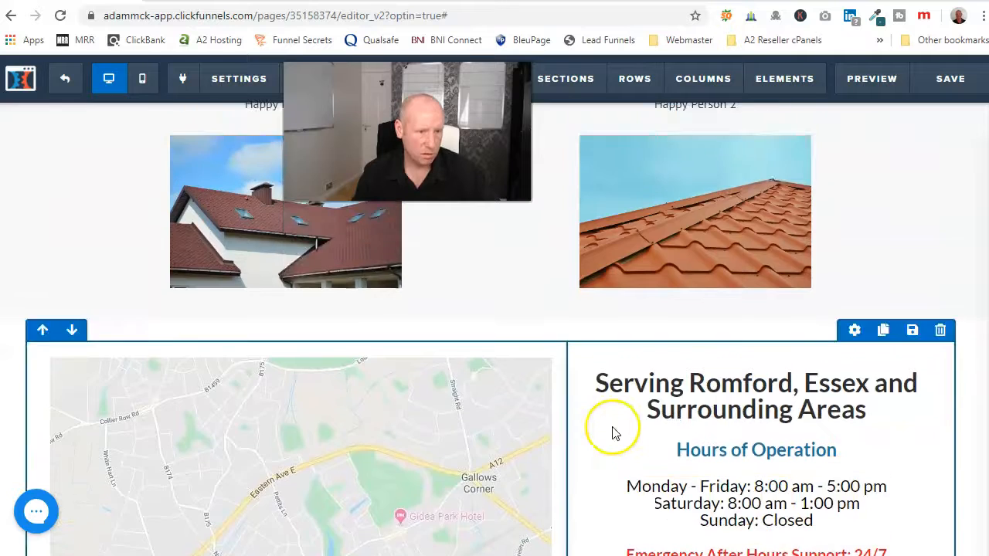
pyautogui.click(722, 336)
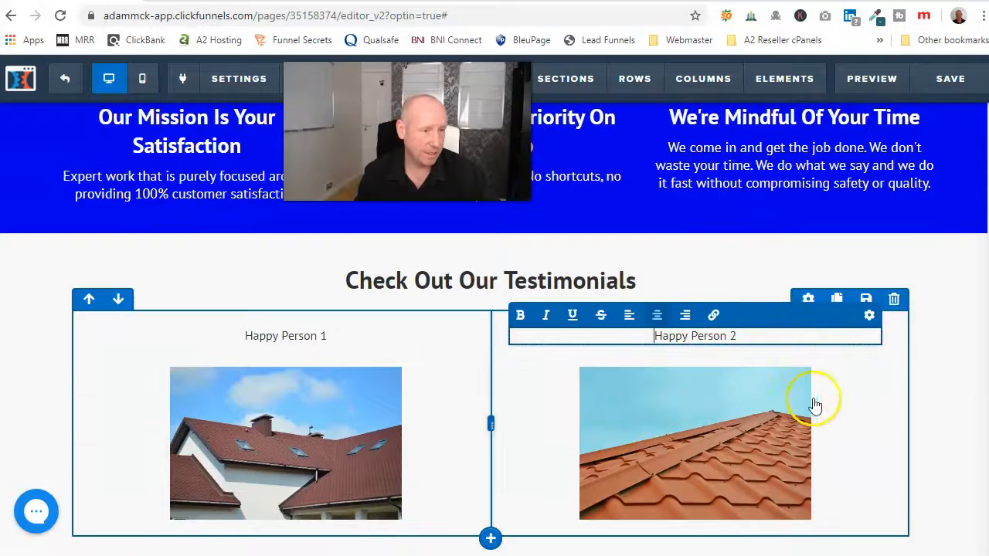
pyautogui.scroll(-2, 980, 226)
pyautogui.scroll(-10, 647, 495)
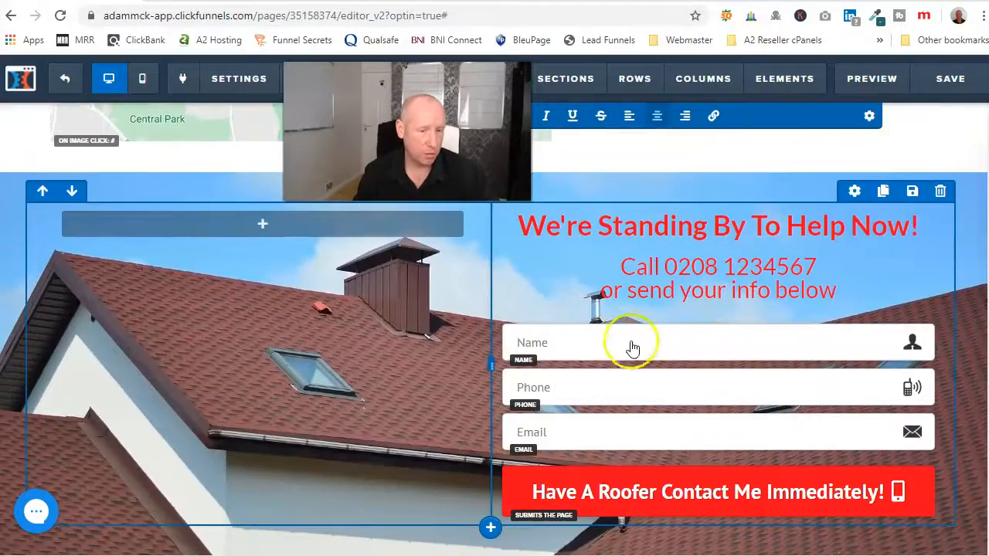
pyautogui.scroll(-2, 632, 348)
pyautogui.scroll(4, 618, 360)
pyautogui.scroll(15, 653, 255)
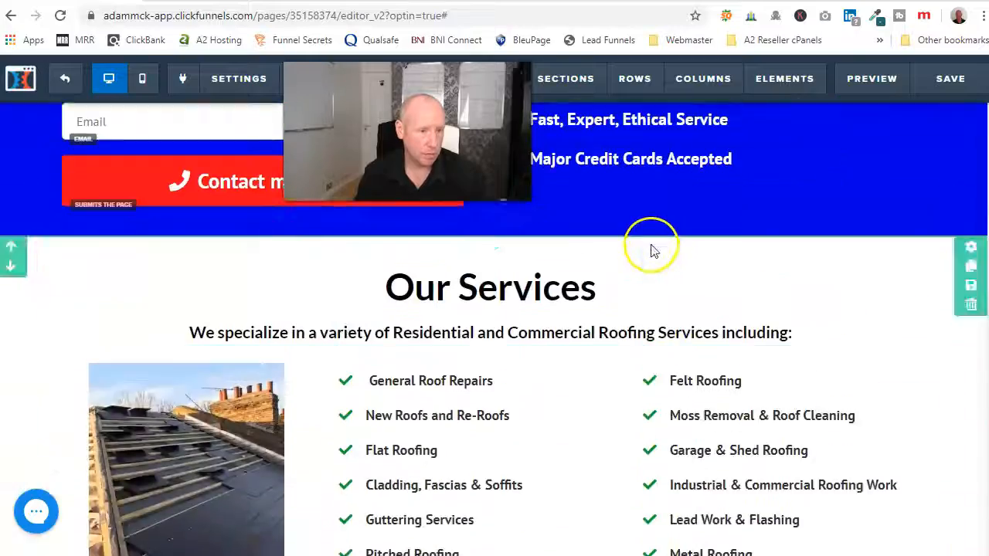
pyautogui.scroll(10, 653, 251)
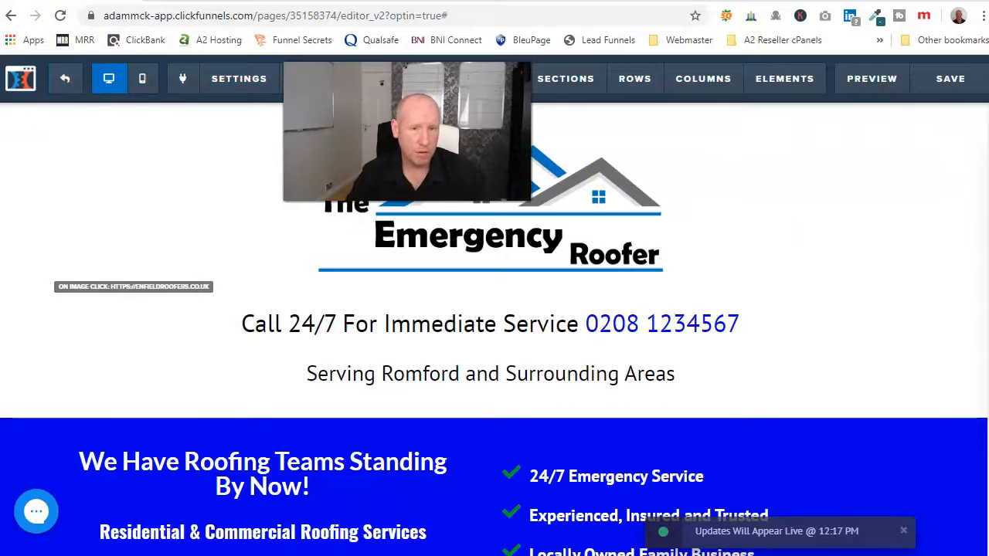
# - Remove the page's existing integration and connect GetResponse API with the Add To Campaign action and the paid_adverts_training list
pyautogui.moveTo(250, 86)
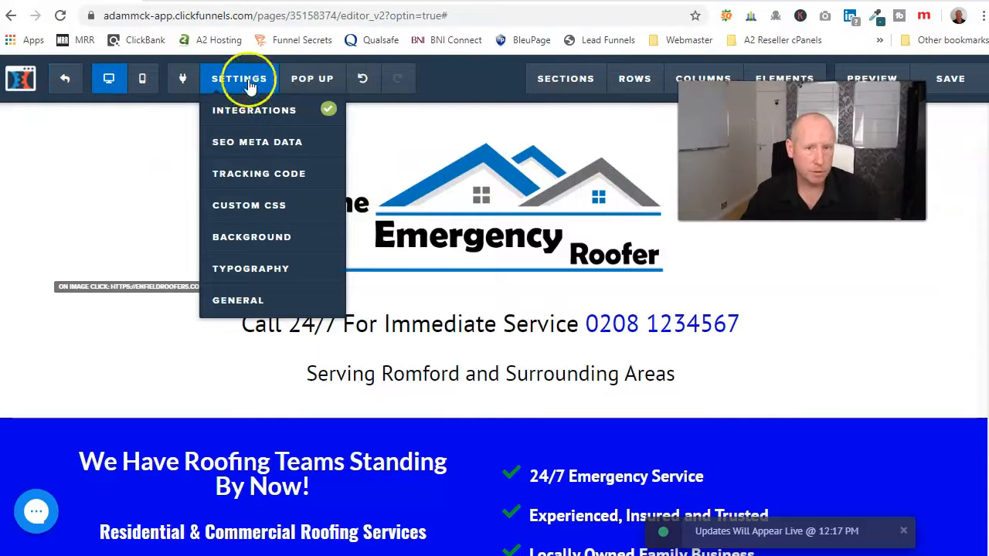
pyautogui.click(247, 113)
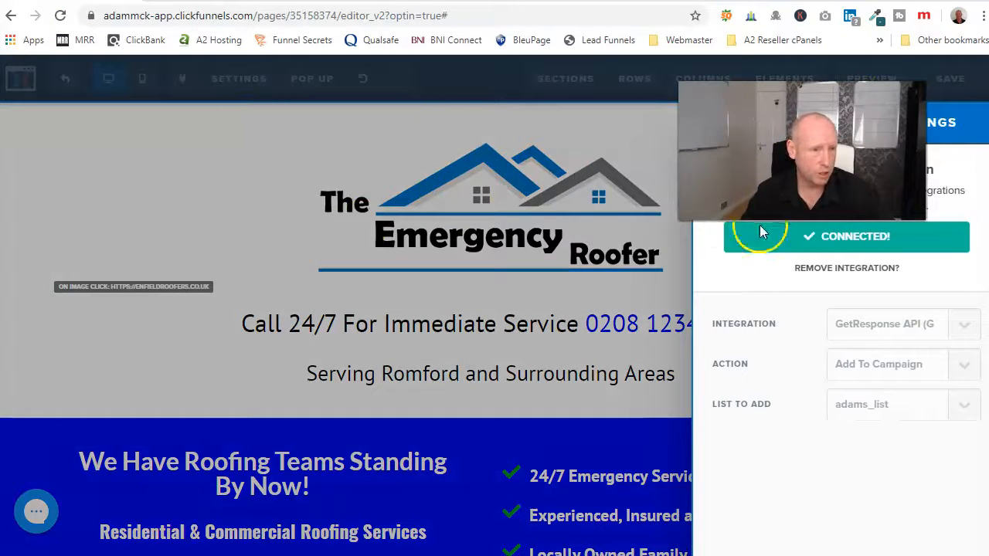
pyautogui.click(871, 271)
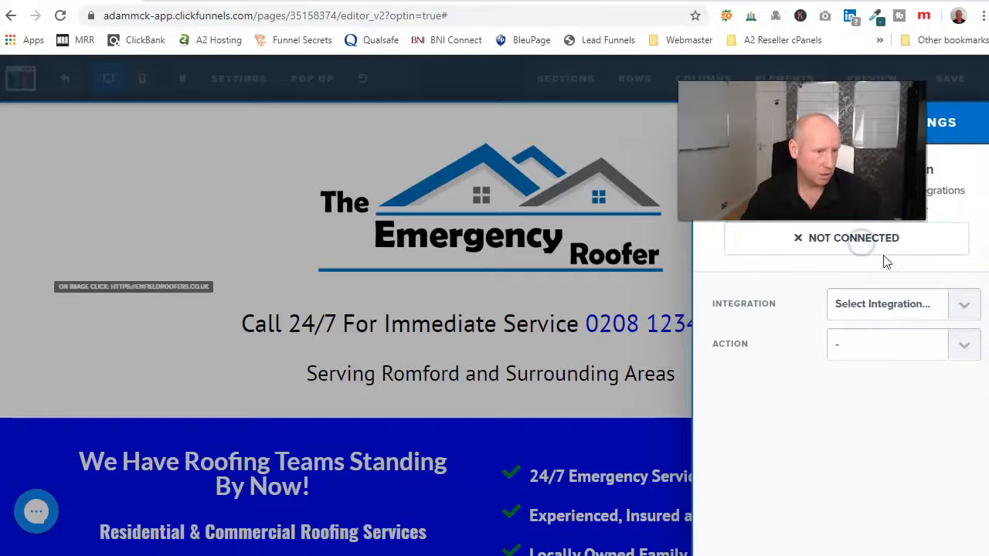
pyautogui.click(969, 307)
pyautogui.click(905, 368)
pyautogui.click(967, 348)
pyautogui.click(949, 380)
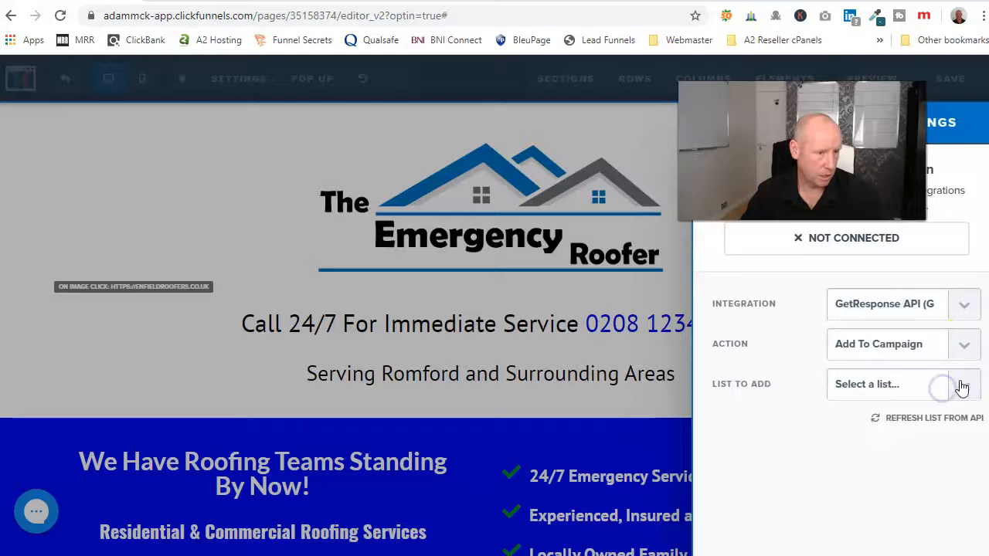
pyautogui.click(965, 385)
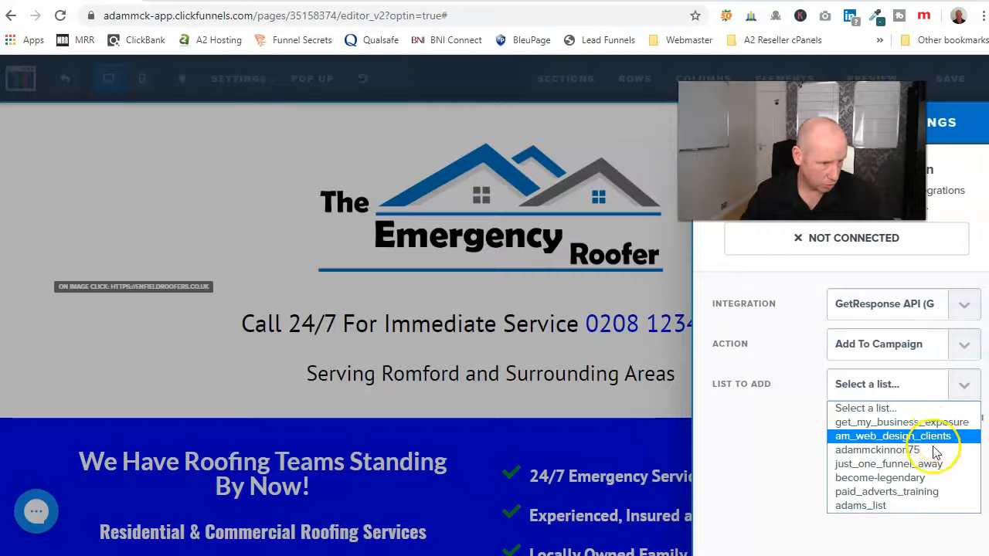
pyautogui.click(927, 492)
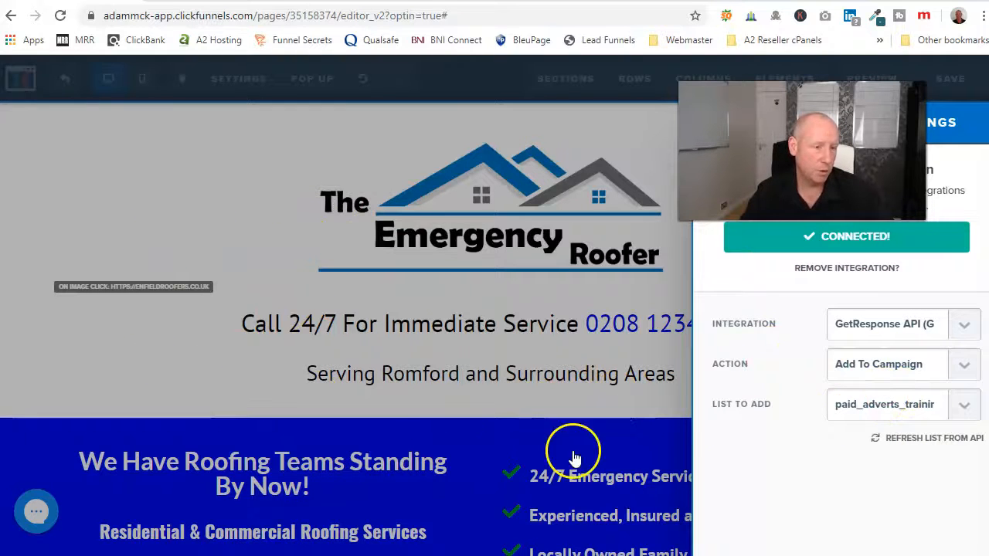
pyautogui.click(369, 323)
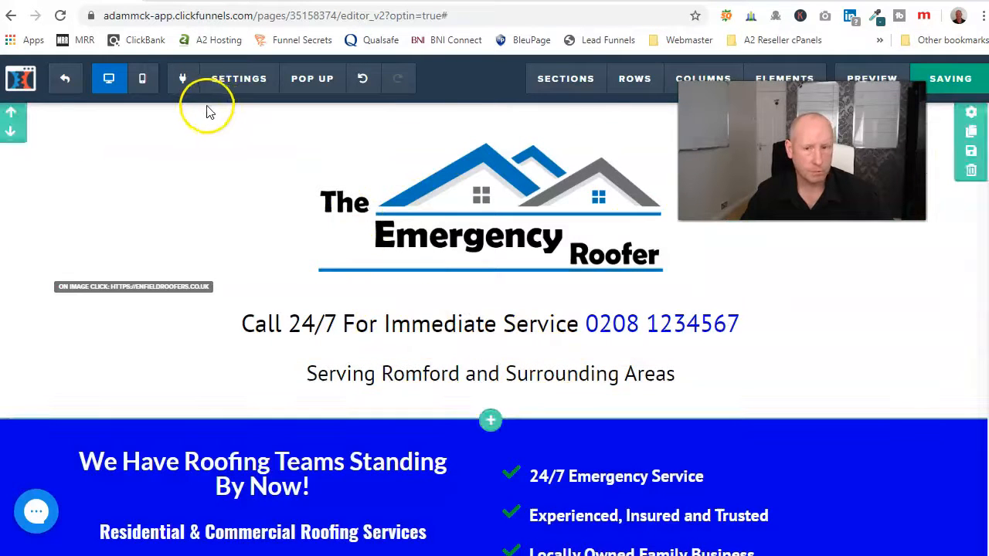
# - Set the SEO meta data's social image to the library picture of the white house with a red roof and skylights
pyautogui.click(239, 80)
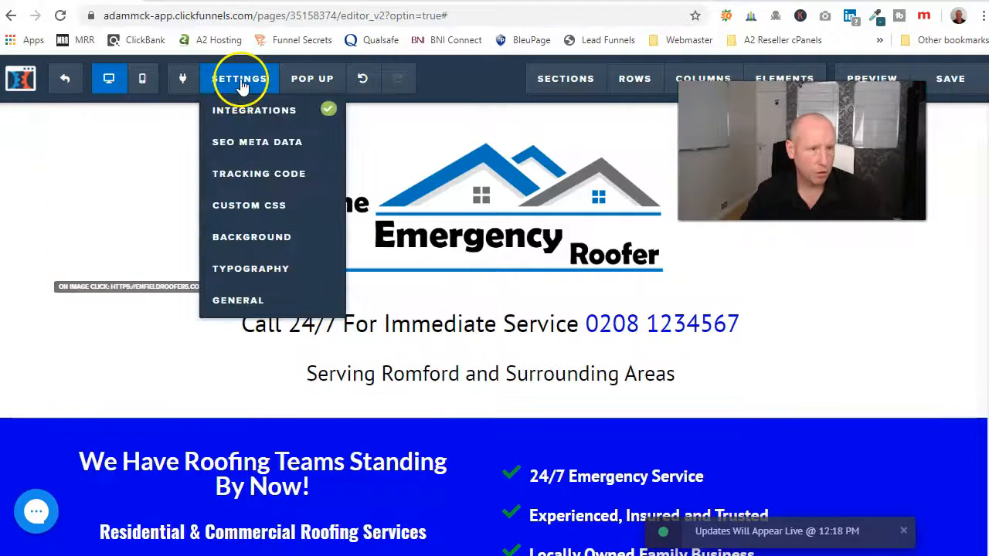
pyautogui.click(244, 147)
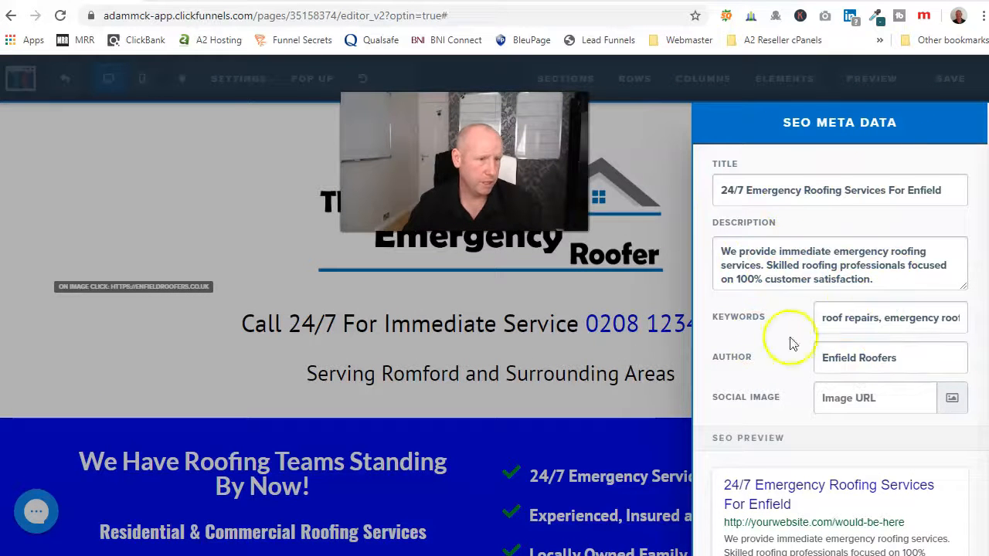
pyautogui.scroll(-1, 903, 401)
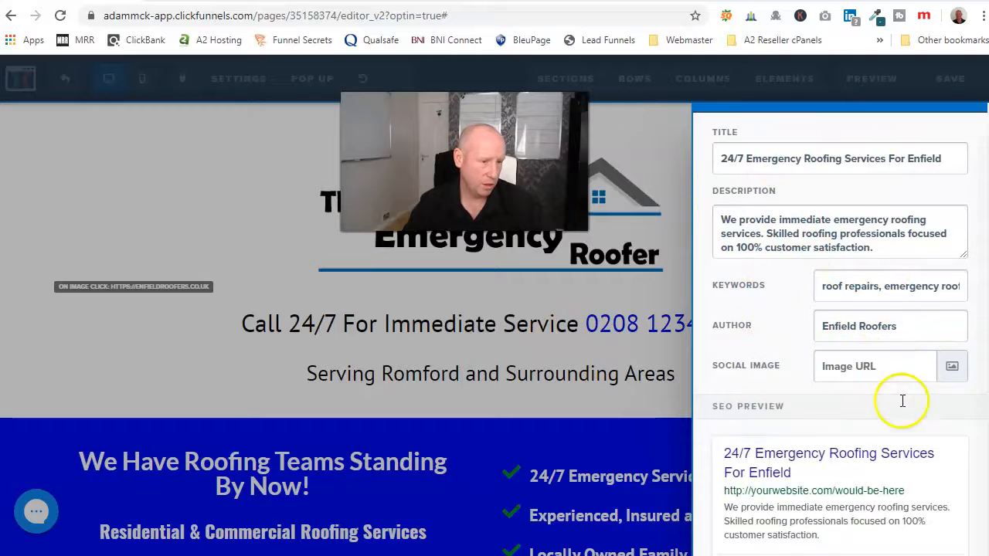
pyautogui.scroll(-2, 903, 401)
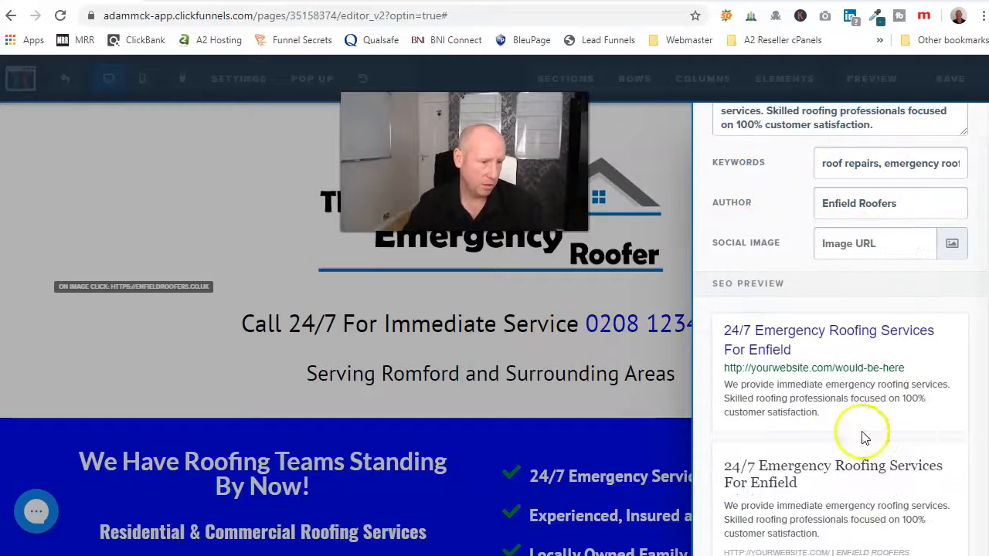
pyautogui.click(953, 246)
pyautogui.click(828, 524)
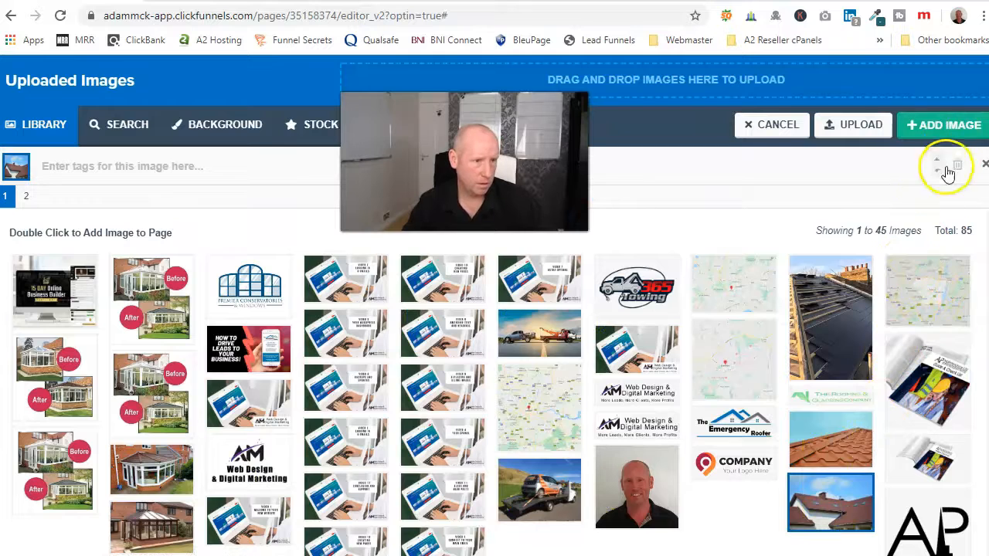
pyautogui.click(945, 124)
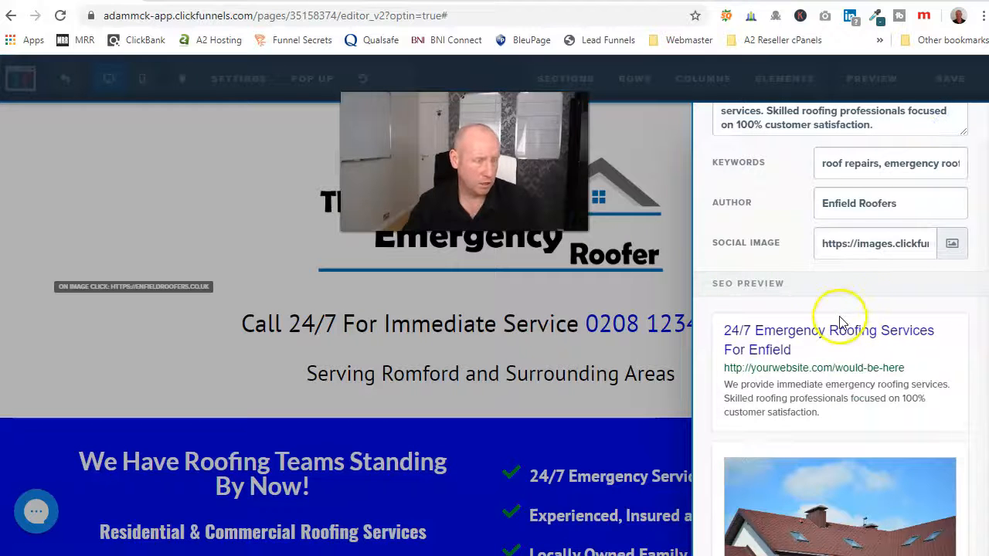
pyautogui.scroll(-3, 841, 322)
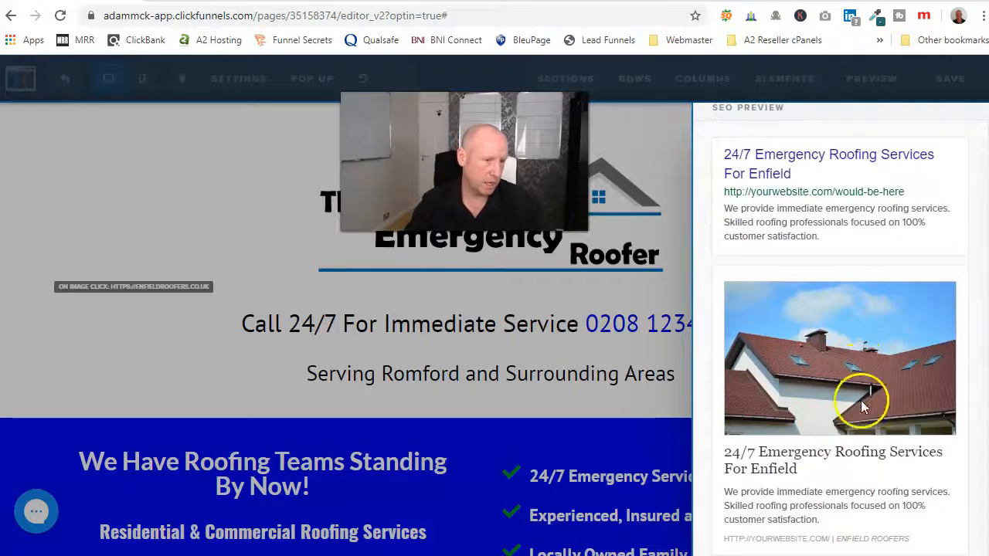
pyautogui.scroll(6, 833, 199)
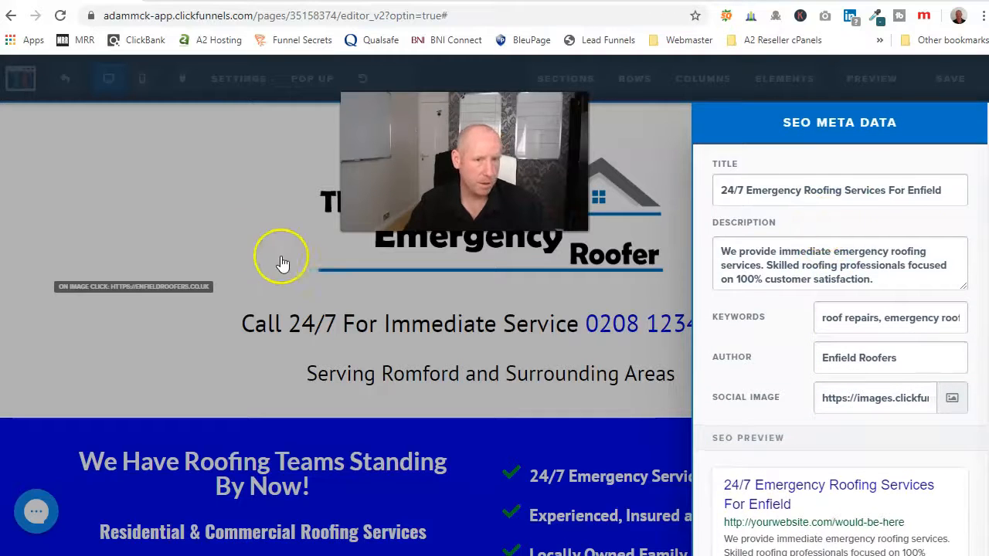
pyautogui.click(189, 242)
pyautogui.click(239, 78)
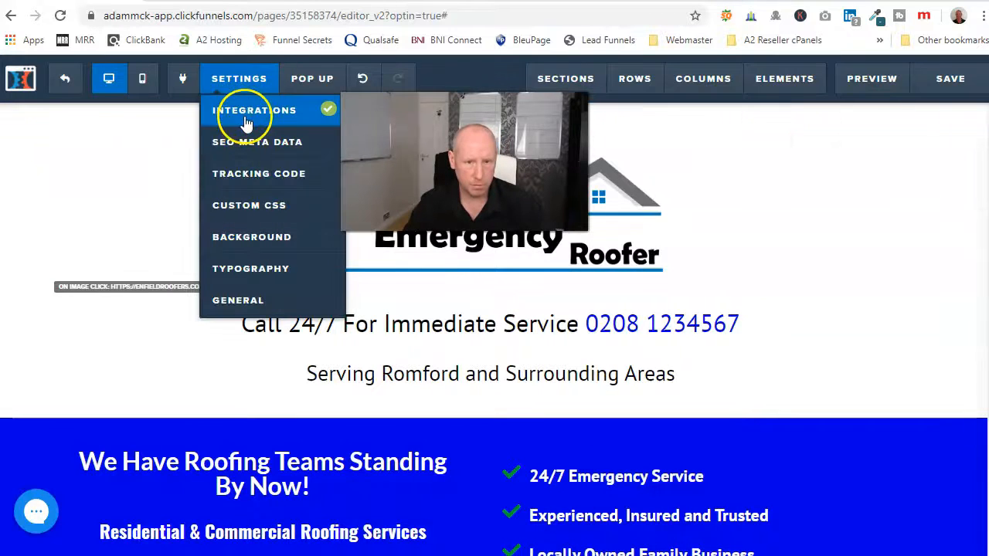
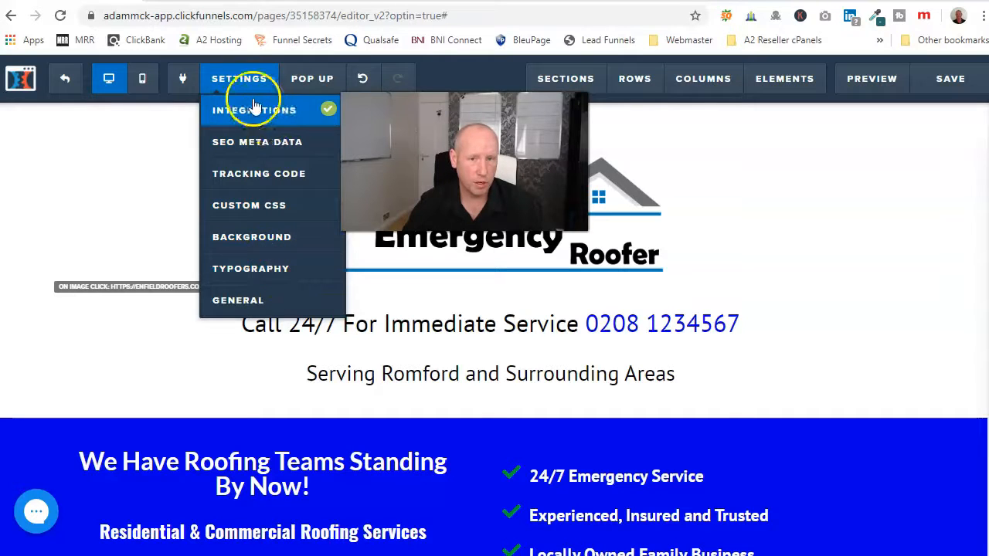
# - Open the page's pop-up and replace its "DOWNLOAD REPORT NOW!" headline with "Contact A Roofer Now!"
pyautogui.moveTo(304, 82)
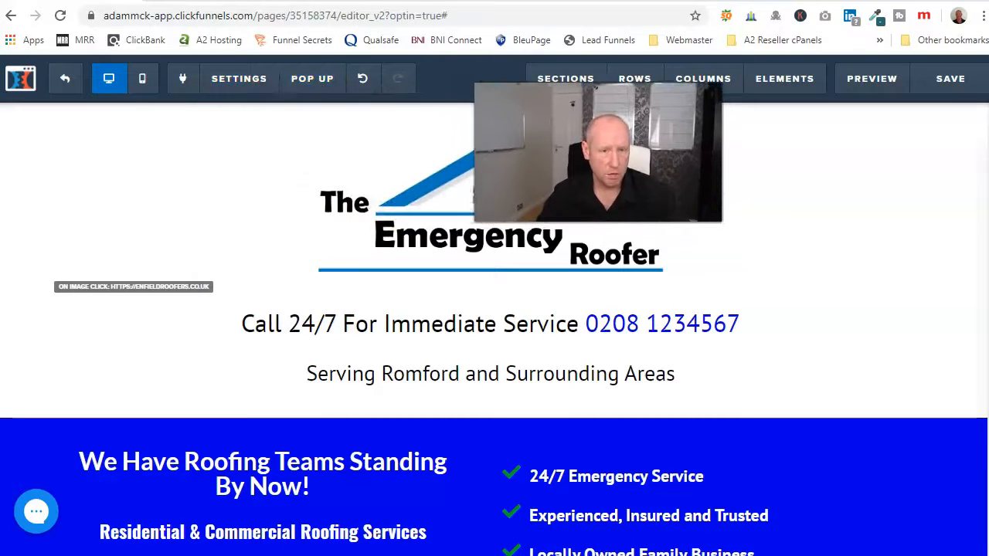
pyautogui.click(311, 112)
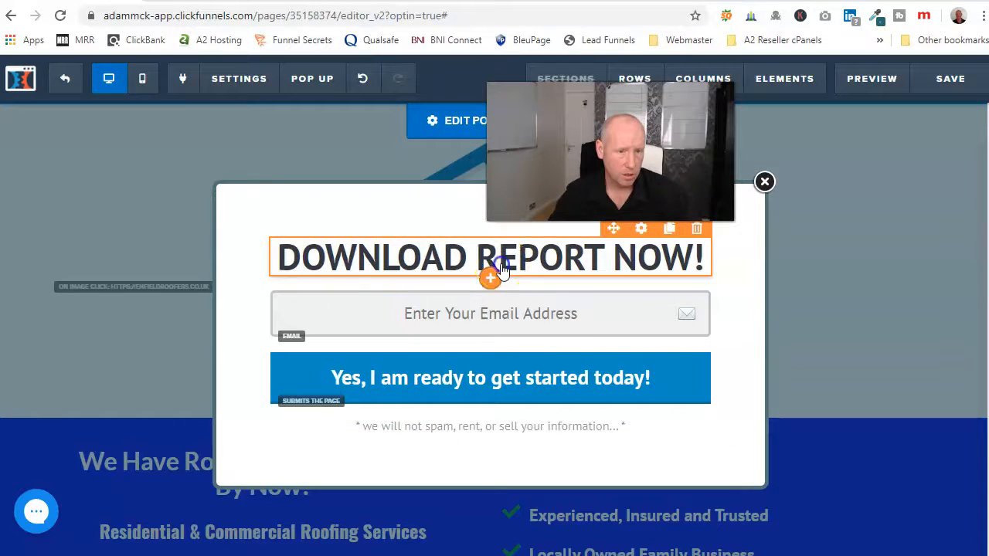
pyautogui.click(357, 261)
pyautogui.press('Home')
pyautogui.write('I NEE')
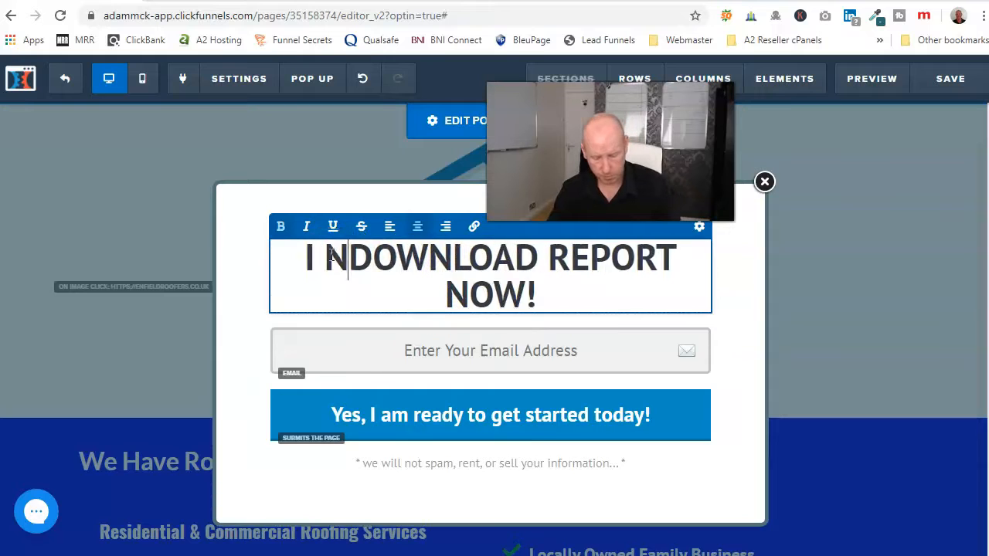
pyautogui.press('BackSpace')
pyautogui.press('BackSpace')
pyautogui.press('BackSpace')
pyautogui.press('BackSpace')
pyautogui.press('BackSpace')
pyautogui.write('CnTac')
pyautogui.press('BackSpace')
pyautogui.press('BackSpace')
pyautogui.press('BackSpace')
pyautogui.press('BackSpace')
pyautogui.write('o')
pyautogui.write('ntact ')
pyautogui.write('A Roofer ')
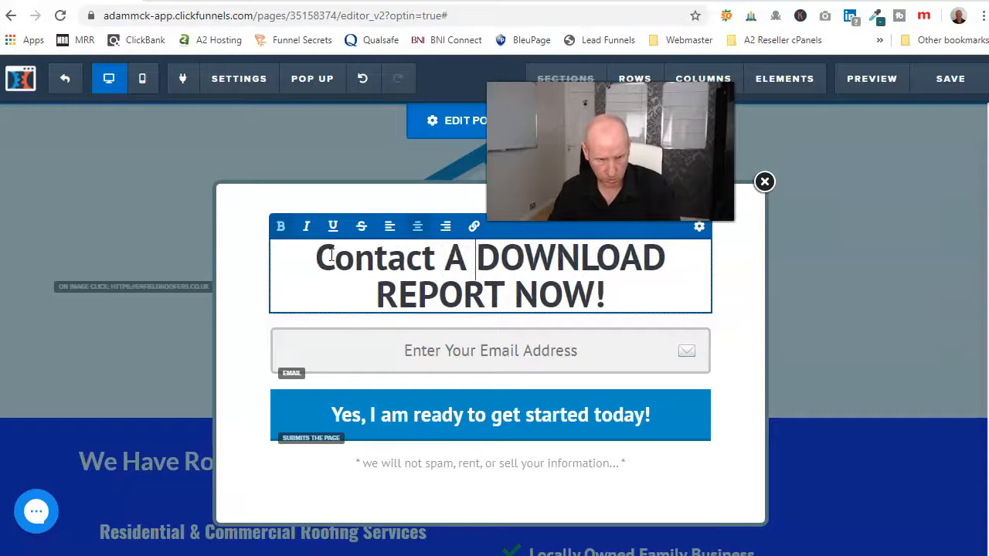
pyautogui.write('Nw')
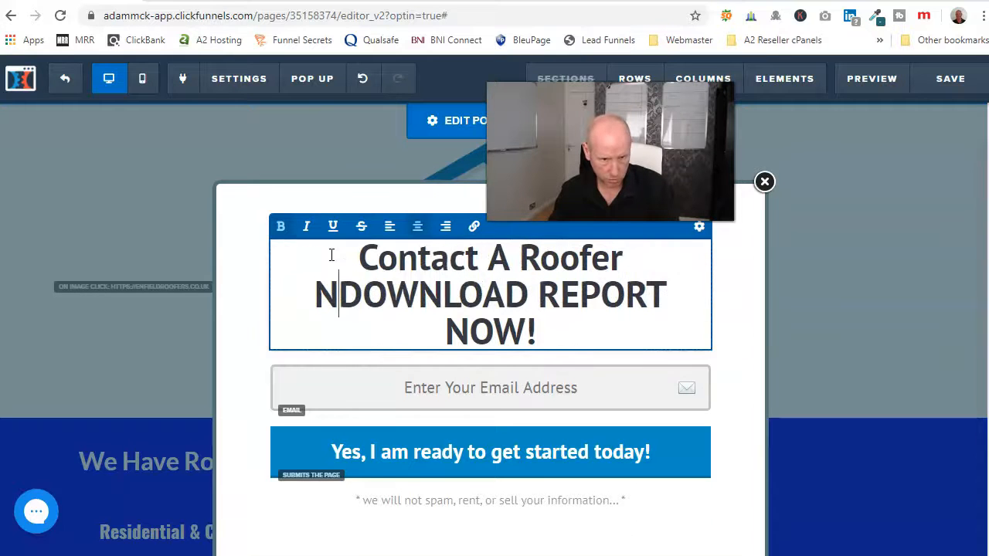
pyautogui.press('Delete')
pyautogui.press('Delete')
pyautogui.press('Delete')
pyautogui.press('Delete')
pyautogui.press('Delete')
pyautogui.press('Delete')
pyautogui.press('Delete')
pyautogui.press('Delete')
pyautogui.press('Delete')
pyautogui.press('Delete')
pyautogui.press('Delete')
pyautogui.press('Delete')
pyautogui.press('Delete')
pyautogui.press('Delete')
pyautogui.press('Delete')
pyautogui.press('Delete')
pyautogui.press('Delete')
pyautogui.press('Delete')
pyautogui.press('Delete')
pyautogui.press('Delete')
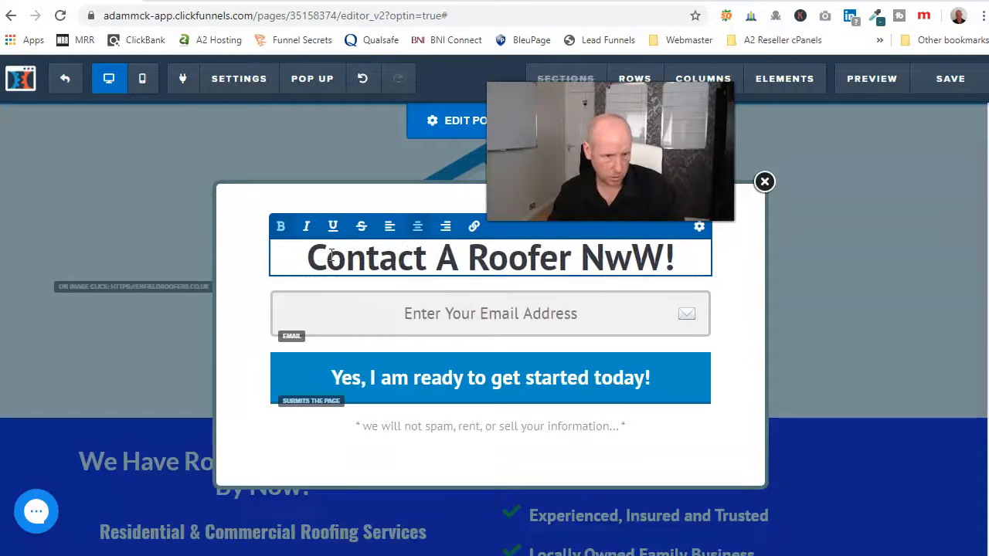
pyautogui.write('ow')
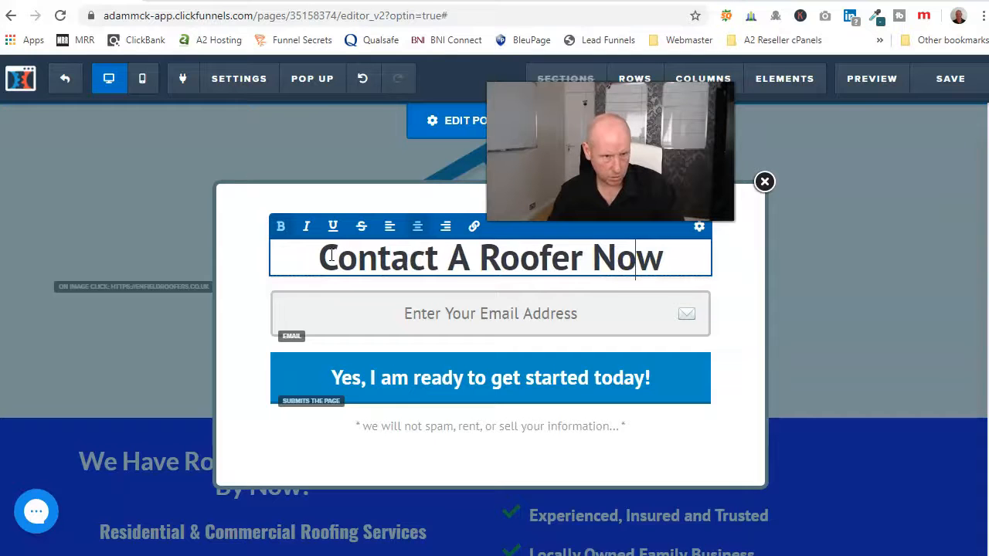
pyautogui.write('!')
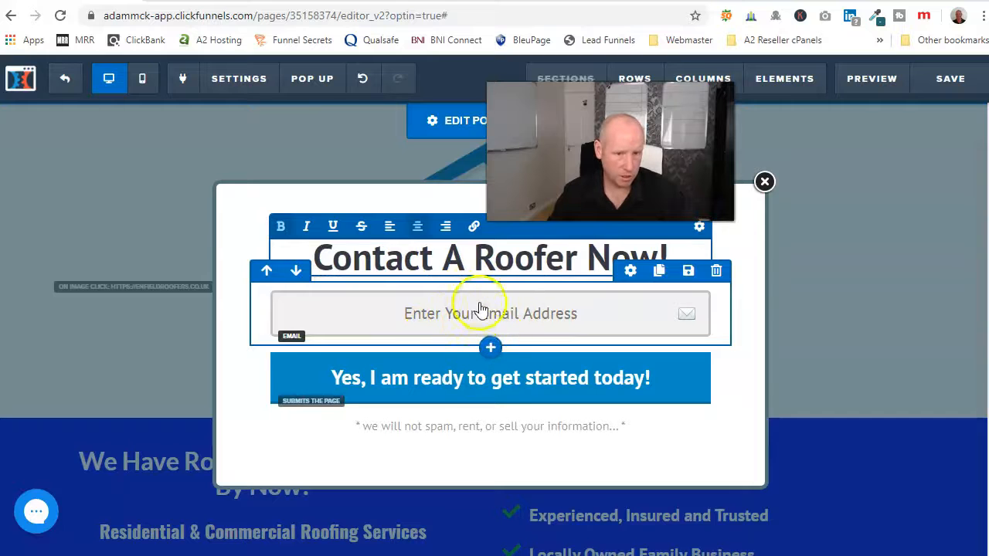
# - Change the text of the pop-up's blue submit button to "Call Me Please"
pyautogui.click(489, 385)
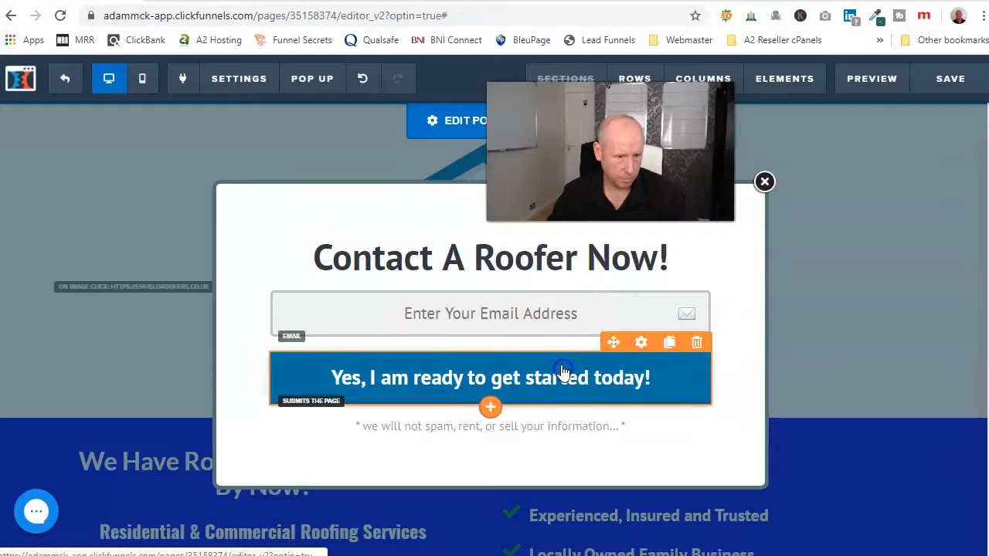
pyautogui.click(646, 358)
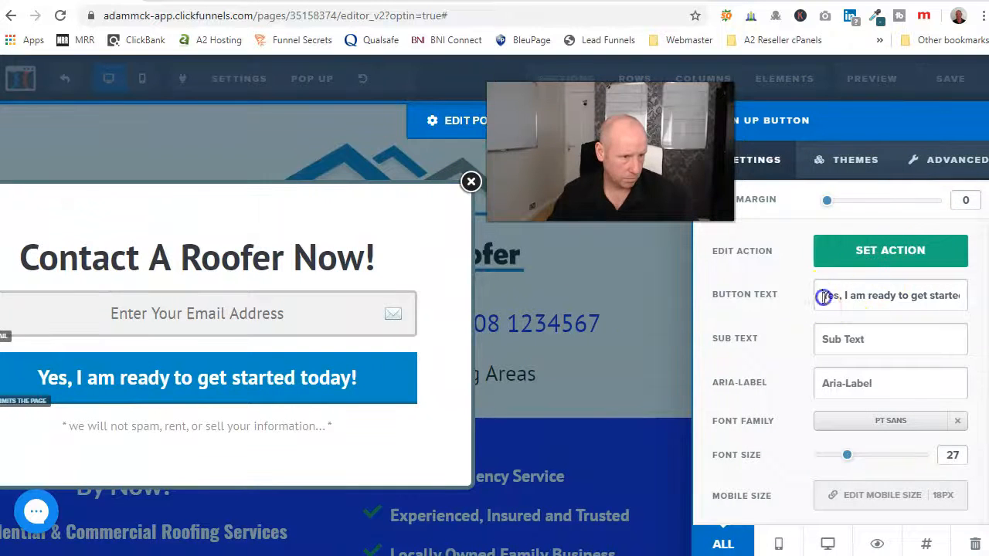
pyautogui.moveTo(824, 296); pyautogui.dragTo(971, 265)
pyautogui.write('Call')
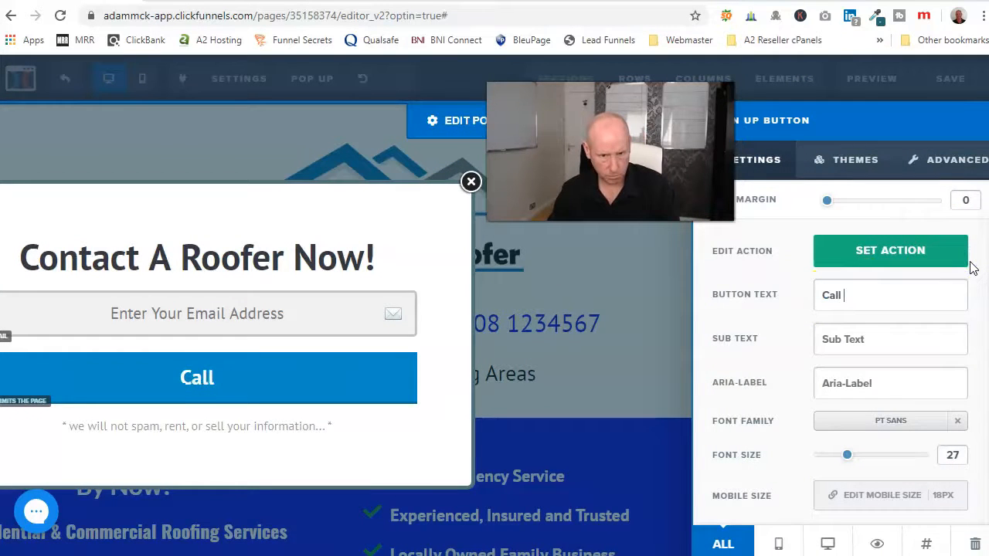
pyautogui.write(' Me Please')
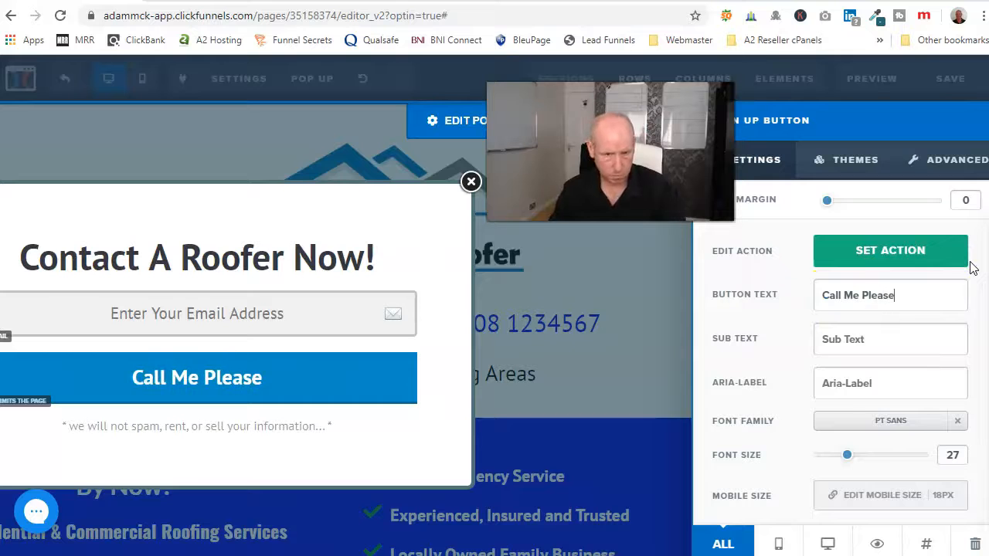
# - Try the Go To Website URL action with the thank-you page address on the pop-up button, and return it to Submit Order / Submit Form
pyautogui.click(891, 257)
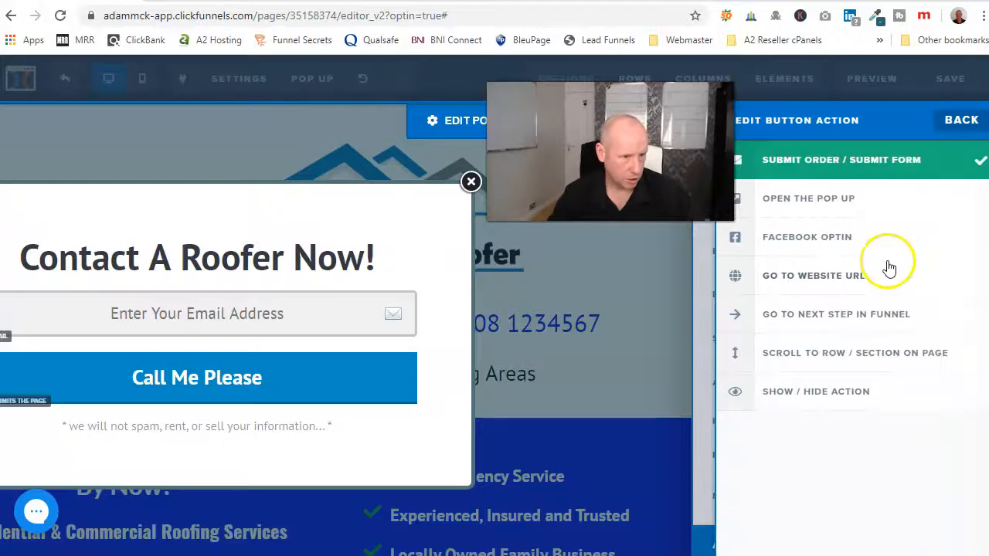
pyautogui.click(825, 283)
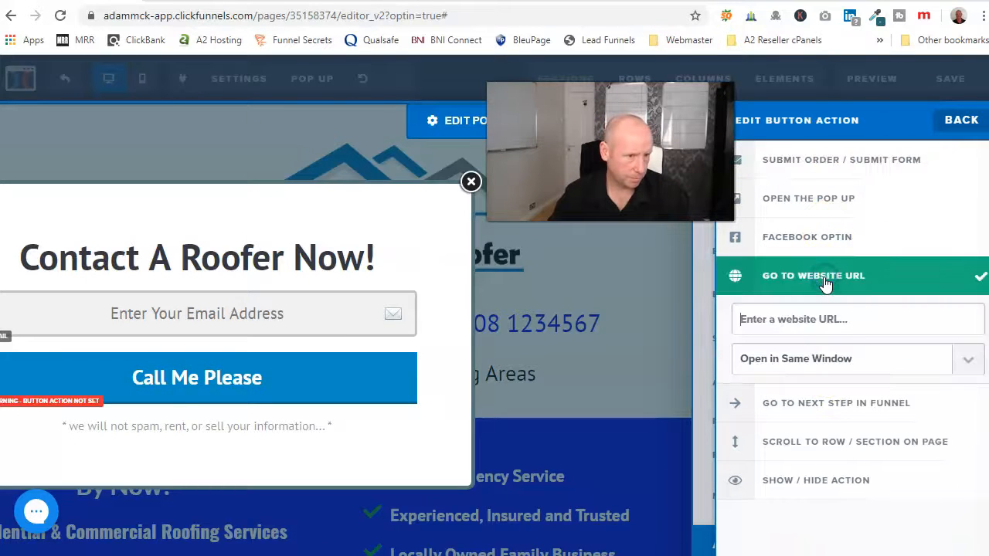
pyautogui.rightClick(830, 319)
pyautogui.click(860, 440)
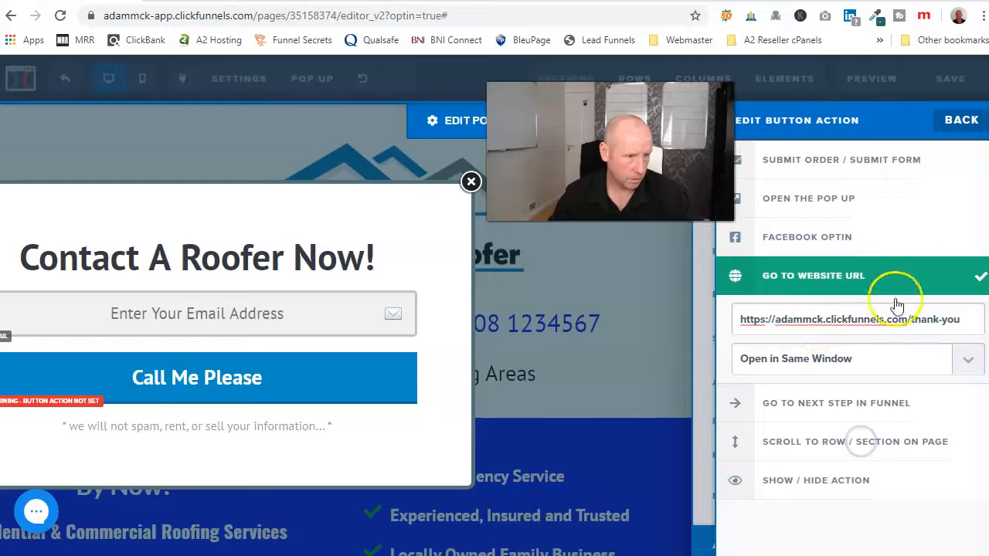
pyautogui.click(872, 169)
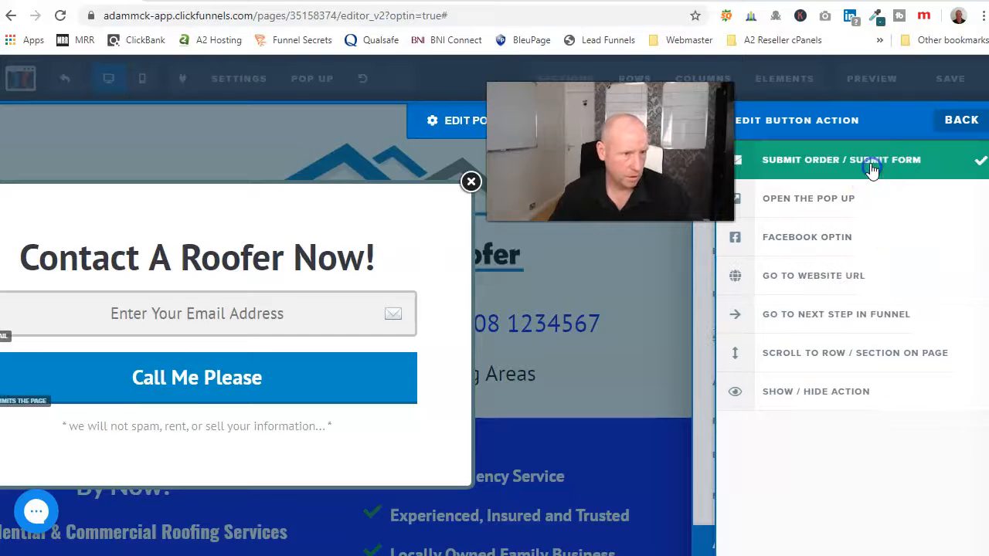
pyautogui.click(684, 264)
# - Change the background color of the pop-up's "Call Me Please" button to red
pyautogui.click(671, 377)
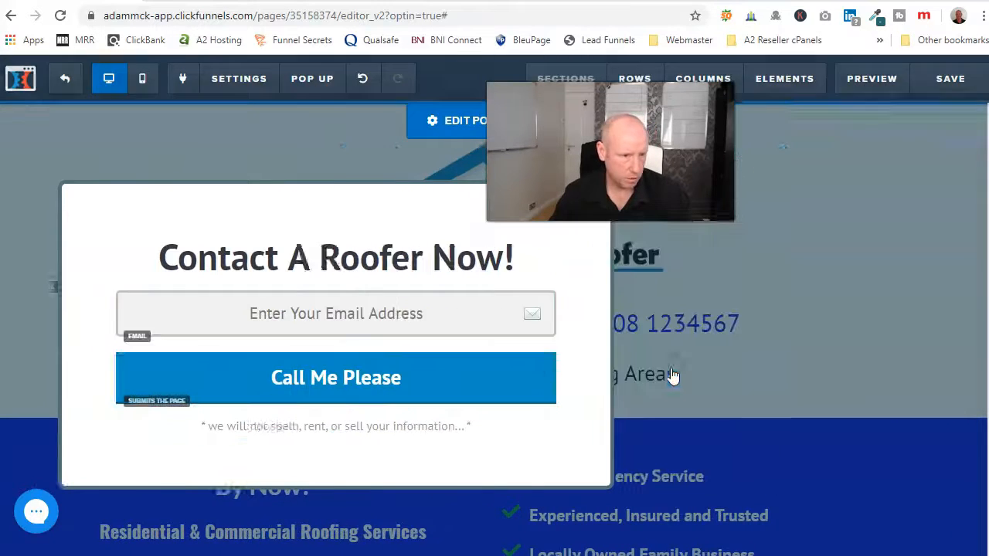
pyautogui.scroll(-3, 800, 388)
pyautogui.click(881, 491)
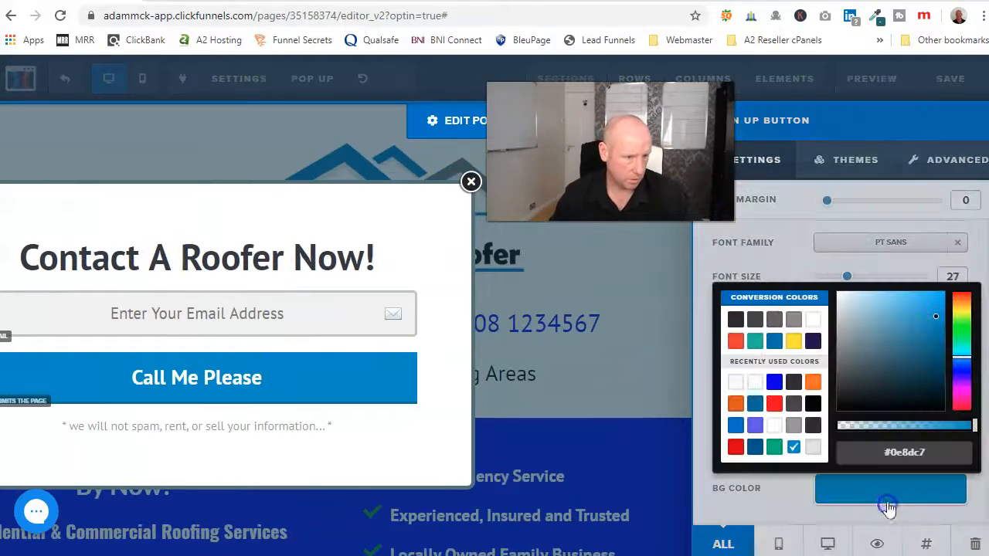
pyautogui.click(736, 448)
pyautogui.click(350, 424)
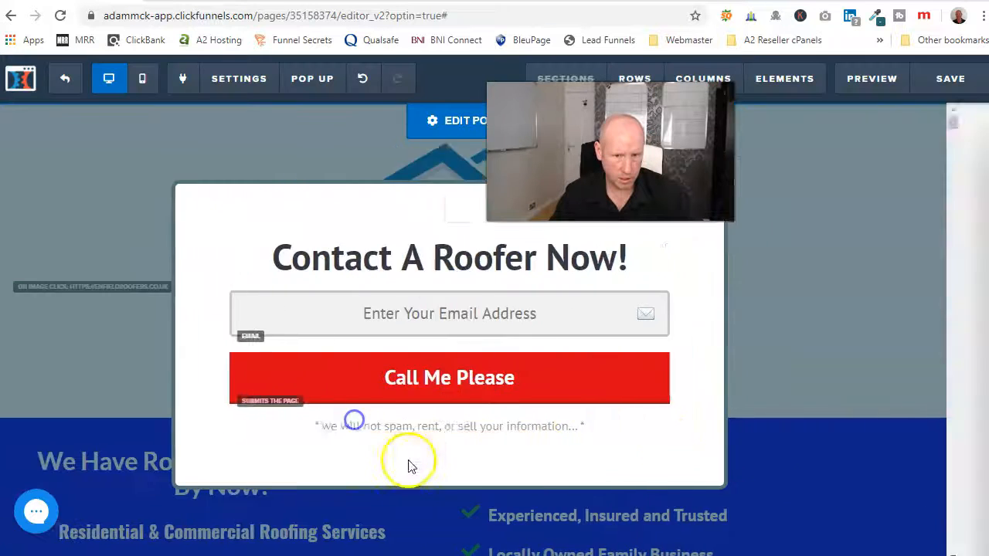
# - Add a form input element to the pop-up directly below the email address field
pyautogui.click(490, 316)
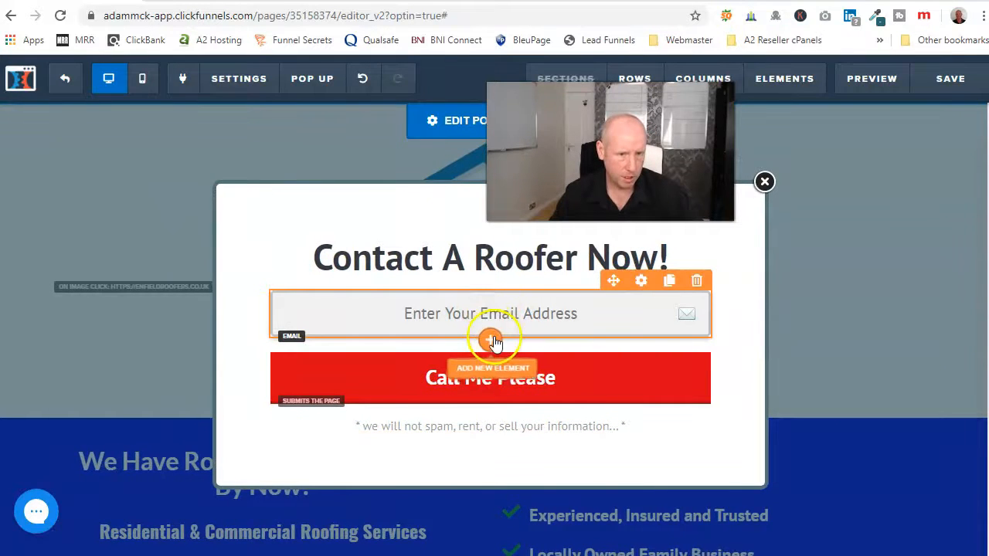
pyautogui.click(494, 340)
pyautogui.scroll(-4, 750, 394)
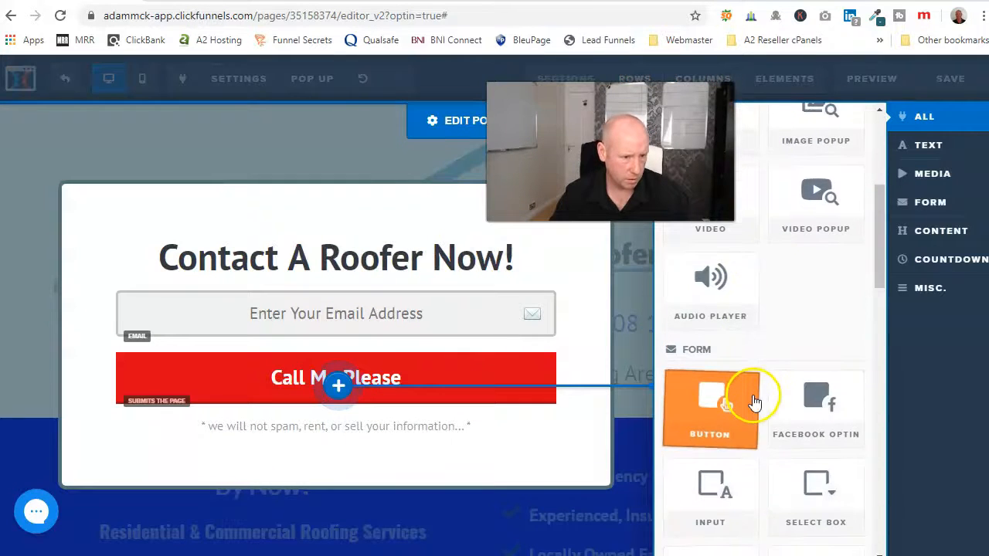
pyautogui.scroll(-4, 738, 406)
pyautogui.scroll(2, 730, 340)
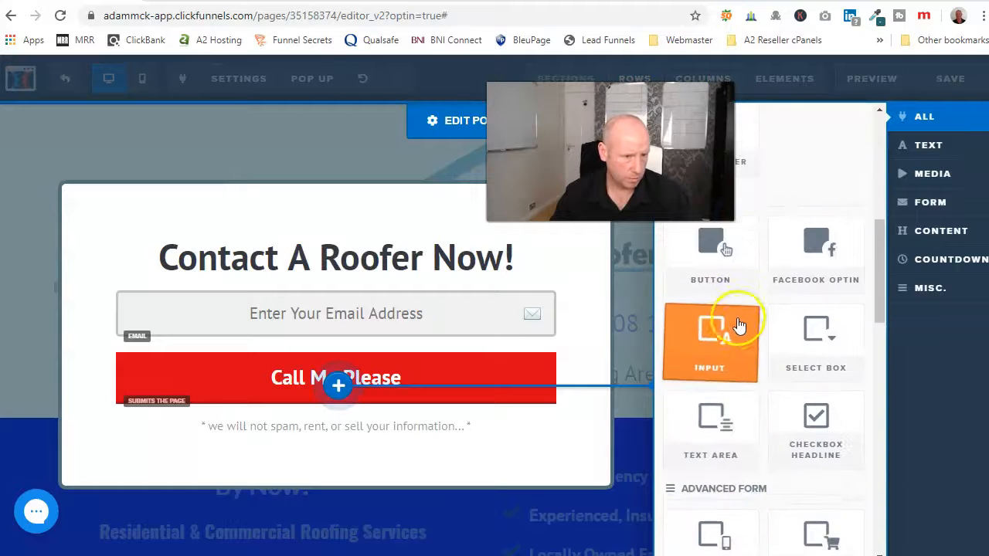
pyautogui.click(717, 357)
# - Make the new input a required Phone Number field with the placeholder text "Enter Your Phone Number"
pyautogui.click(413, 366)
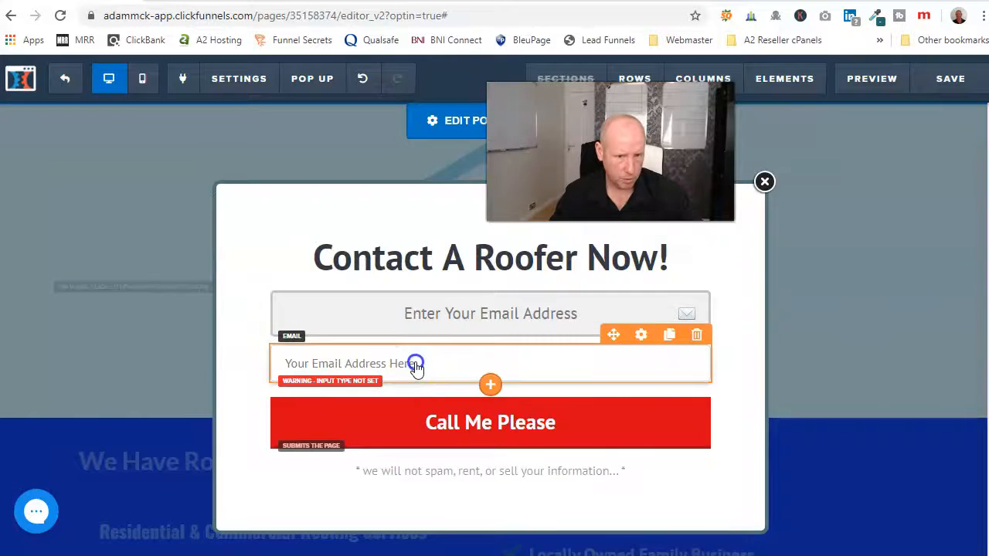
pyautogui.click(870, 247)
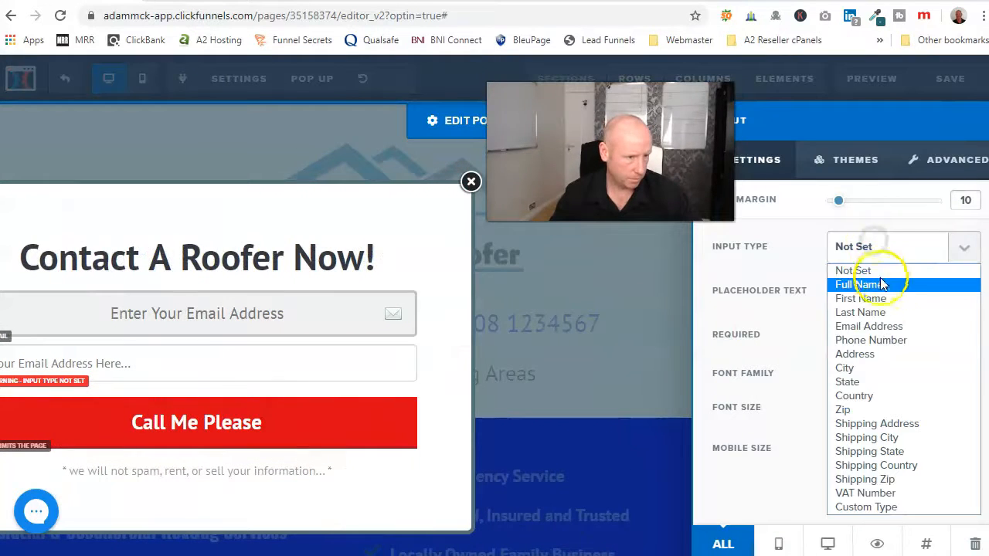
pyautogui.click(870, 340)
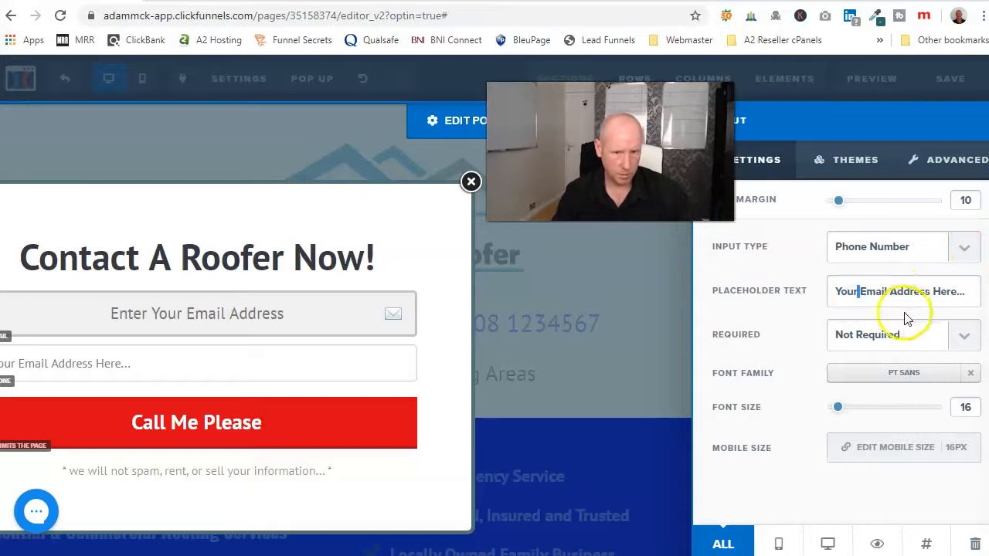
pyautogui.moveTo(971, 294); pyautogui.dragTo(767, 304)
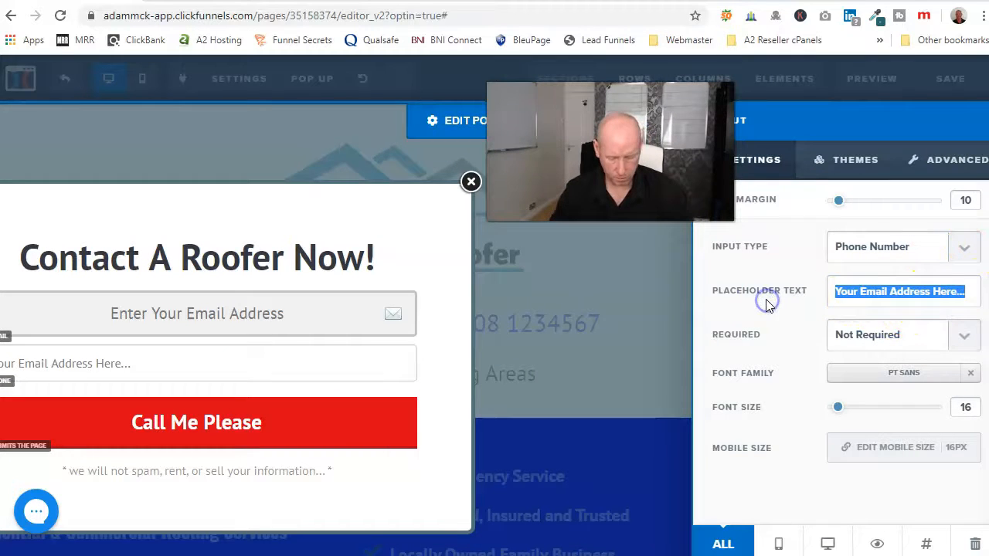
pyautogui.write('Enter Your Phone Number')
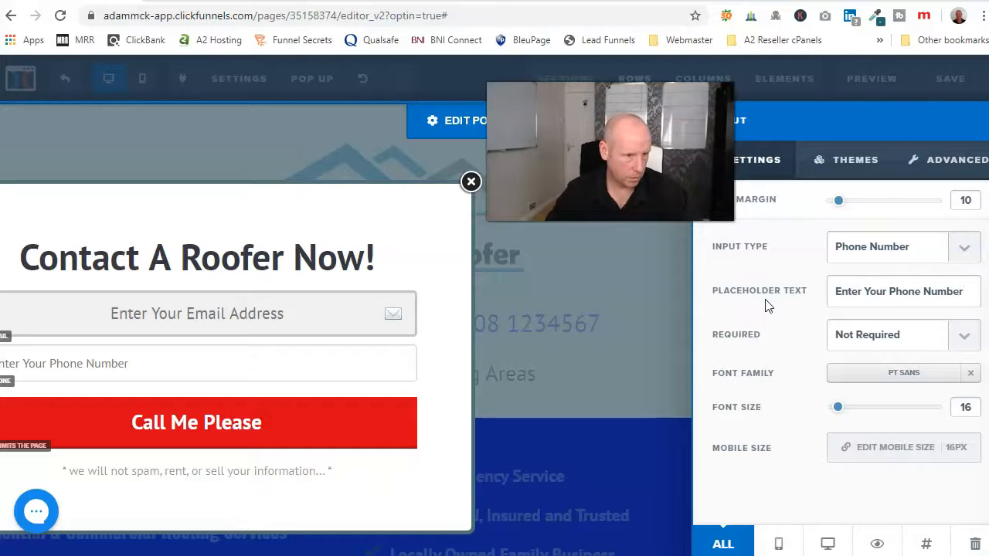
pyautogui.click(953, 348)
pyautogui.click(950, 373)
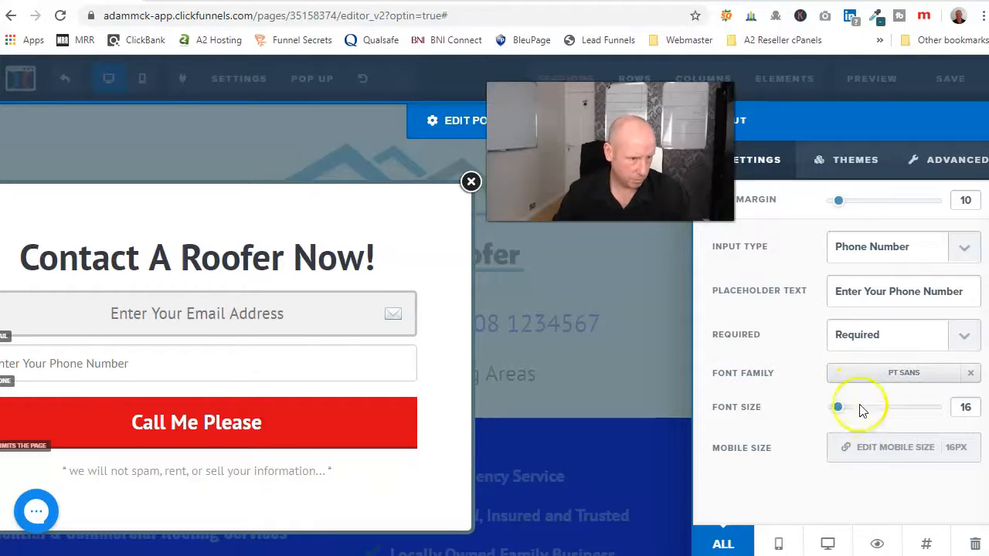
# - Increase the phone number field's font size and center its text
pyautogui.moveTo(841, 411); pyautogui.dragTo(858, 410)
pyautogui.click(927, 168)
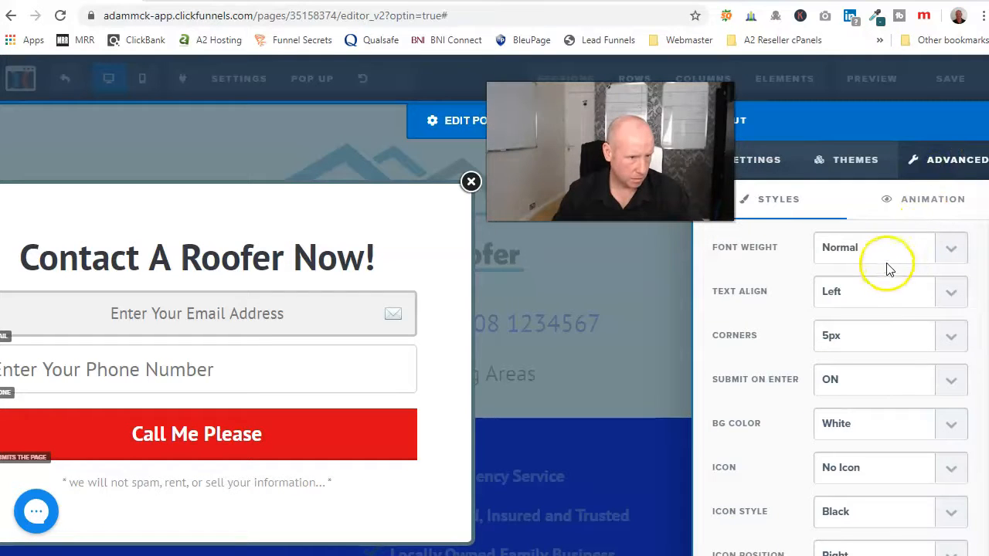
pyautogui.click(877, 293)
pyautogui.click(871, 332)
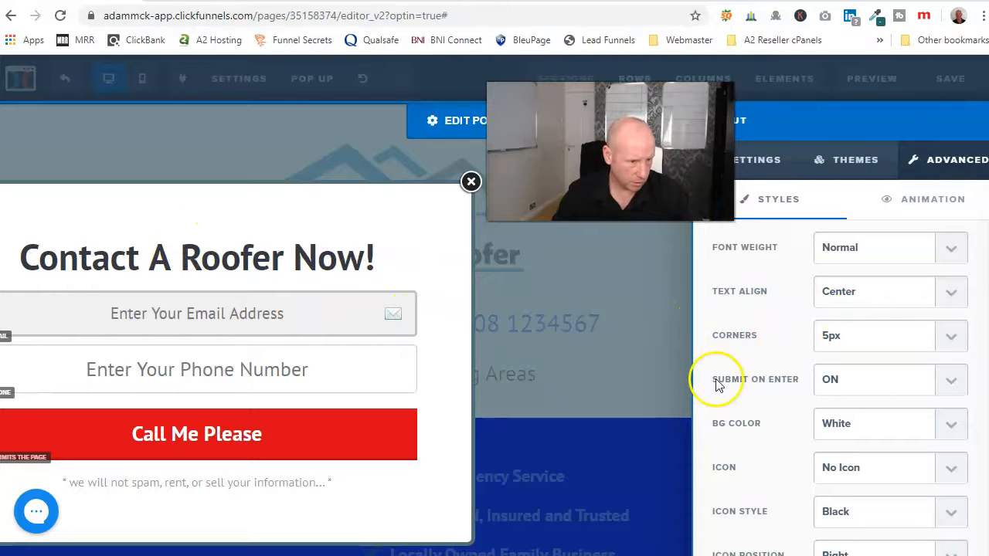
# - Add the Phone Icon to the phone number field and close its settings
pyautogui.scroll(-1, 717, 384)
pyautogui.click(892, 437)
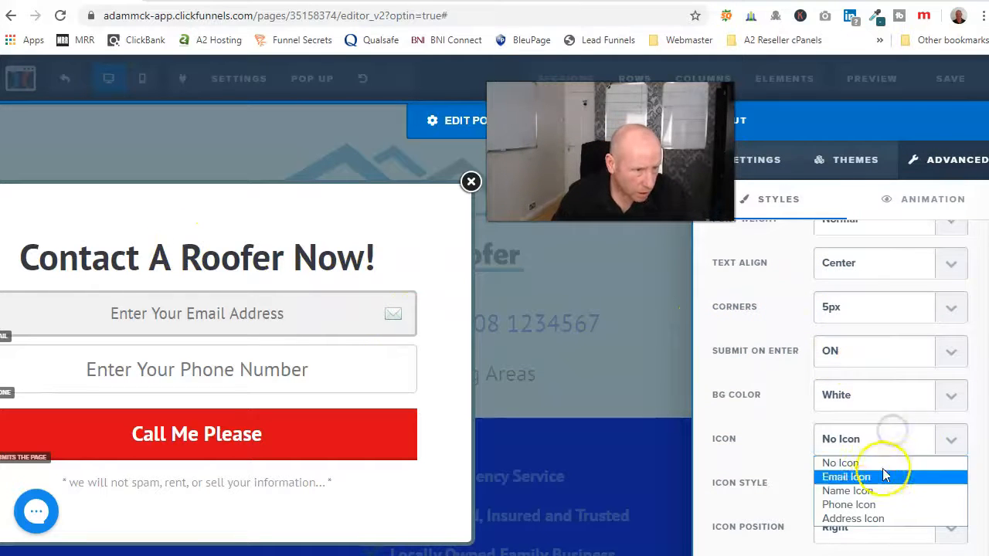
pyautogui.click(869, 504)
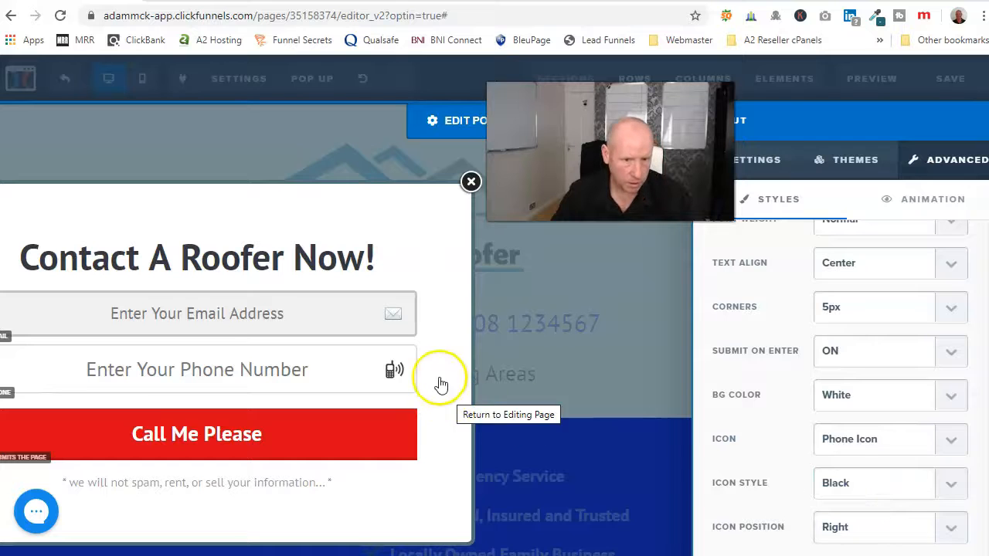
pyautogui.click(625, 393)
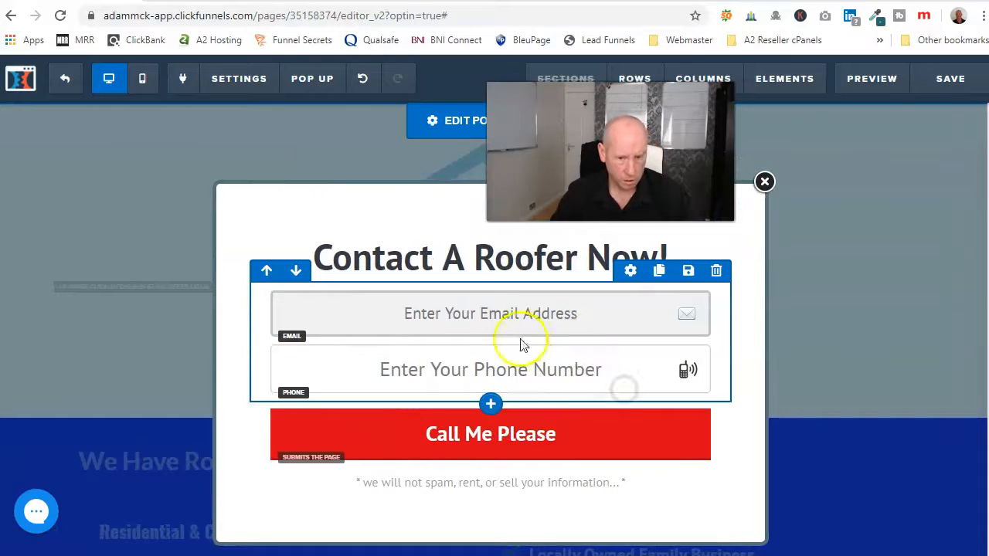
# - Add another form input element to the pop-up below the phone number field
pyautogui.click(490, 405)
pyautogui.click(371, 289)
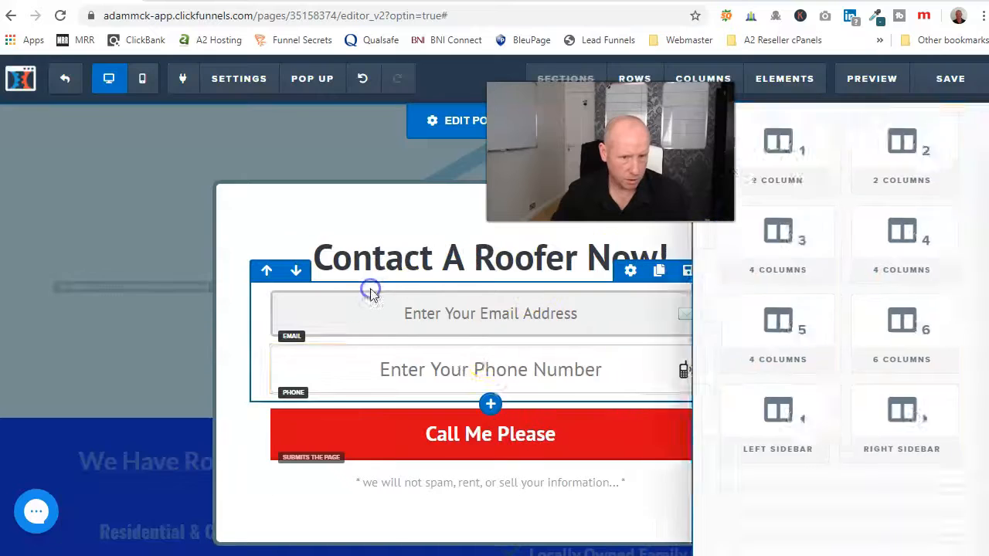
pyautogui.click(490, 400)
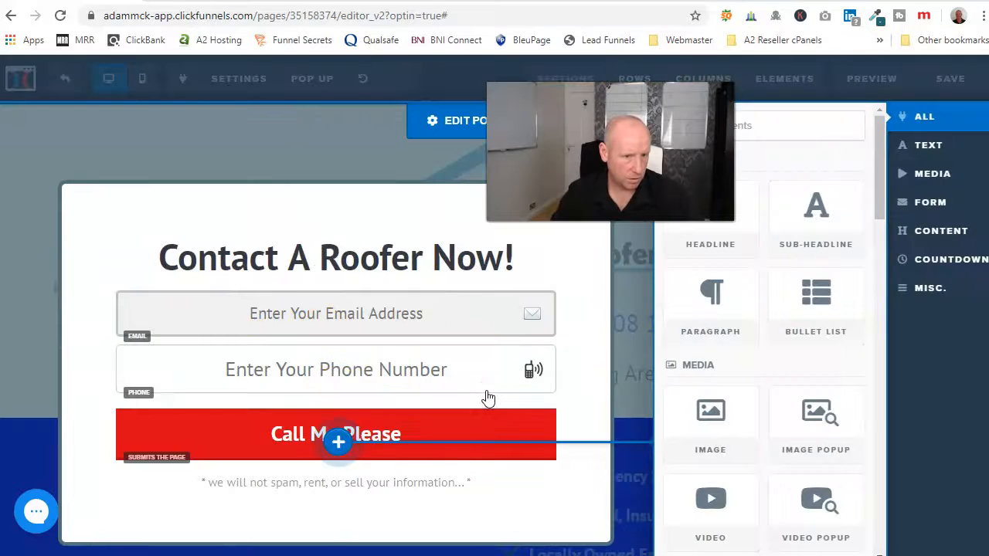
pyautogui.scroll(-5, 711, 355)
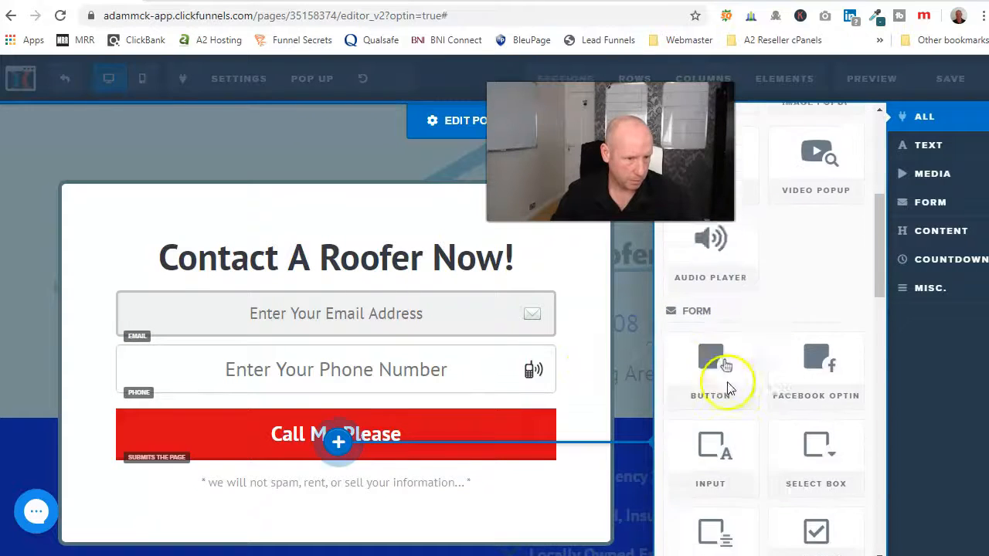
pyautogui.scroll(-3, 725, 357)
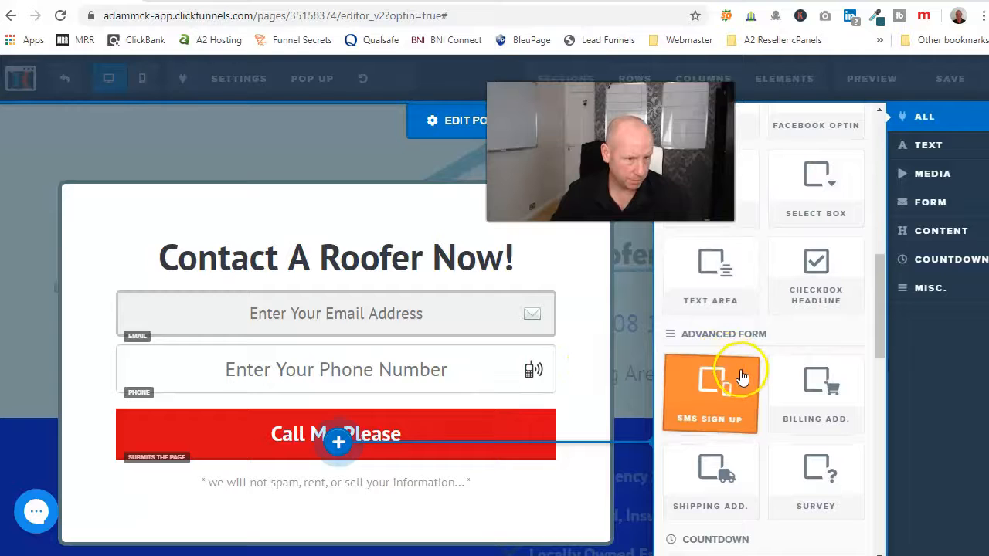
pyautogui.scroll(1, 718, 306)
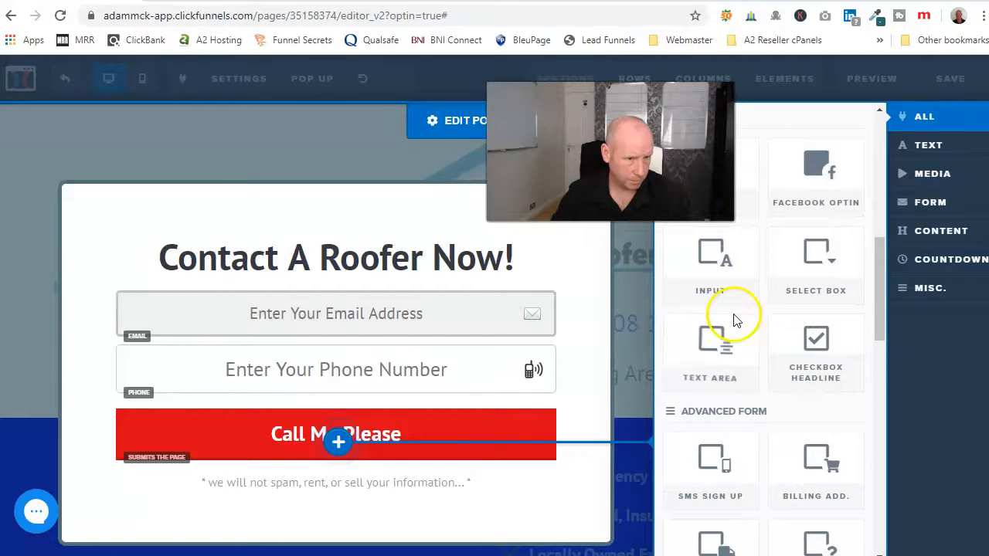
pyautogui.click(712, 274)
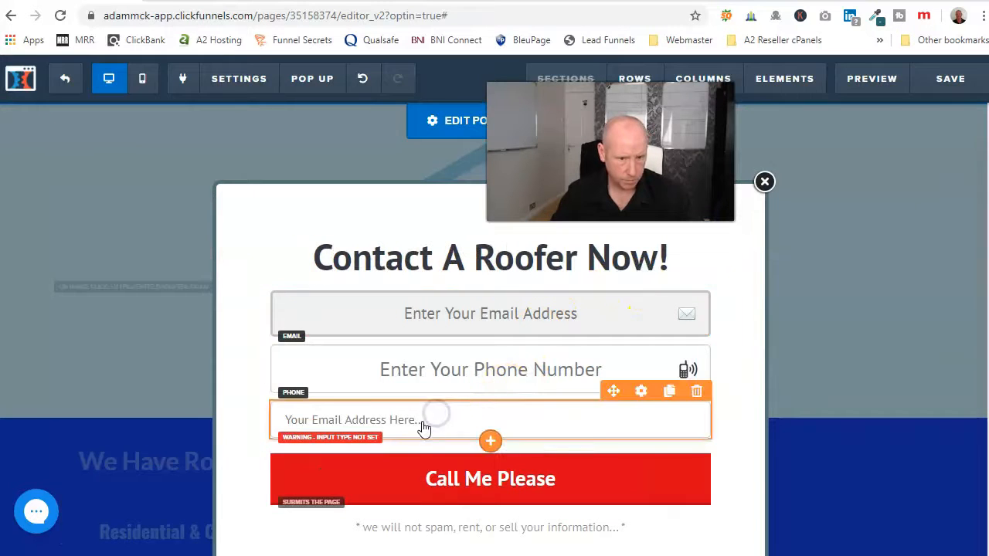
# - Make the added input a required Full Name field with the placeholder text "Enter Your Name"
pyautogui.click(423, 428)
pyautogui.moveTo(835, 292); pyautogui.dragTo(985, 266)
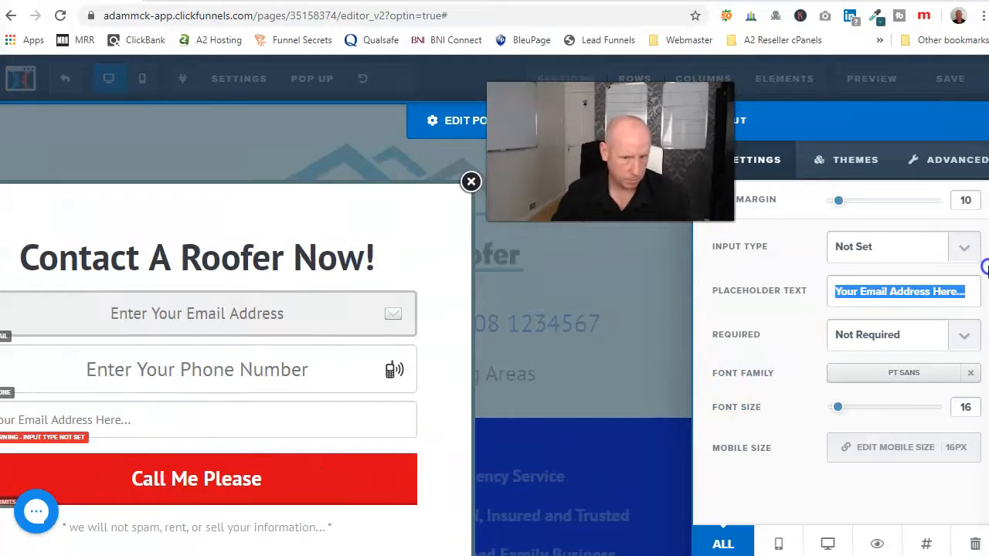
pyautogui.write('Enter Your Name')
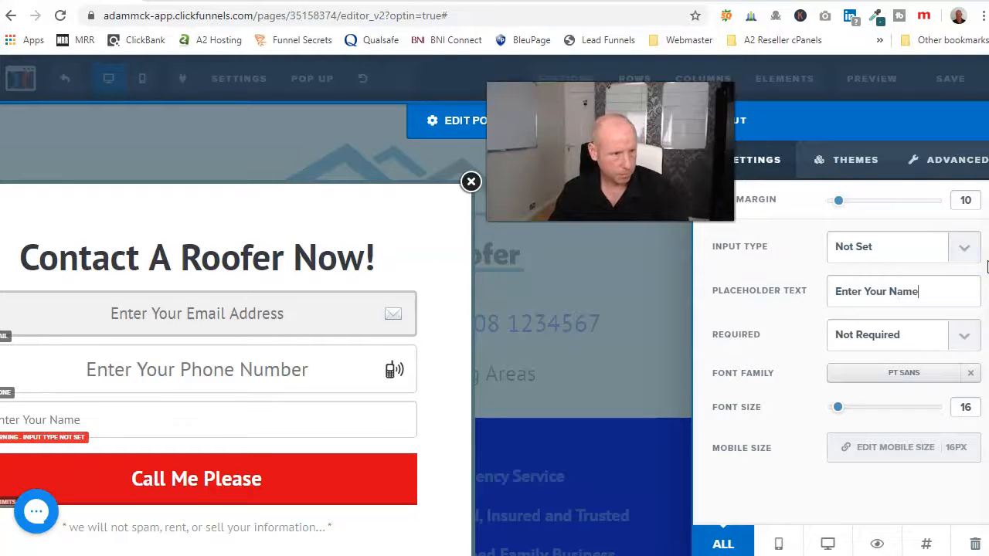
pyautogui.click(904, 247)
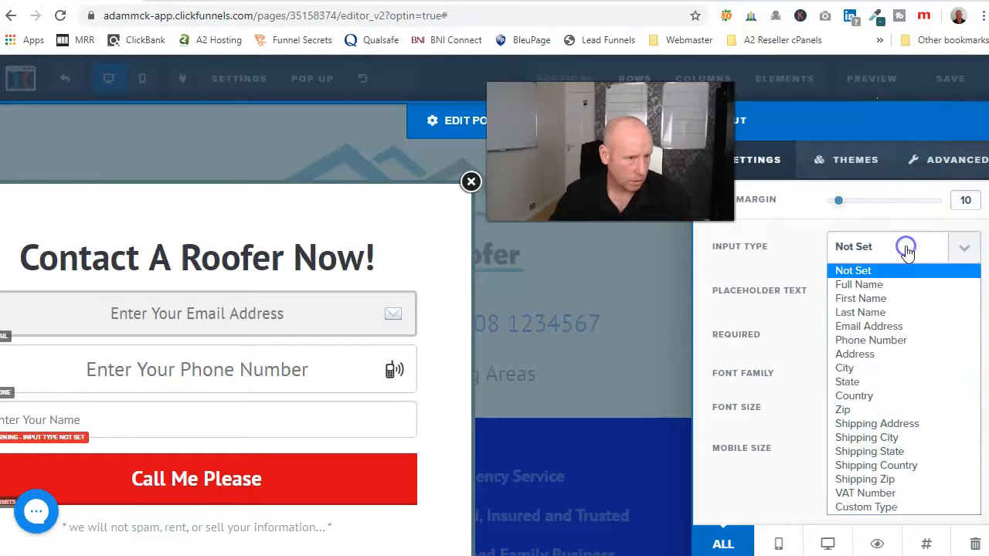
pyautogui.click(892, 288)
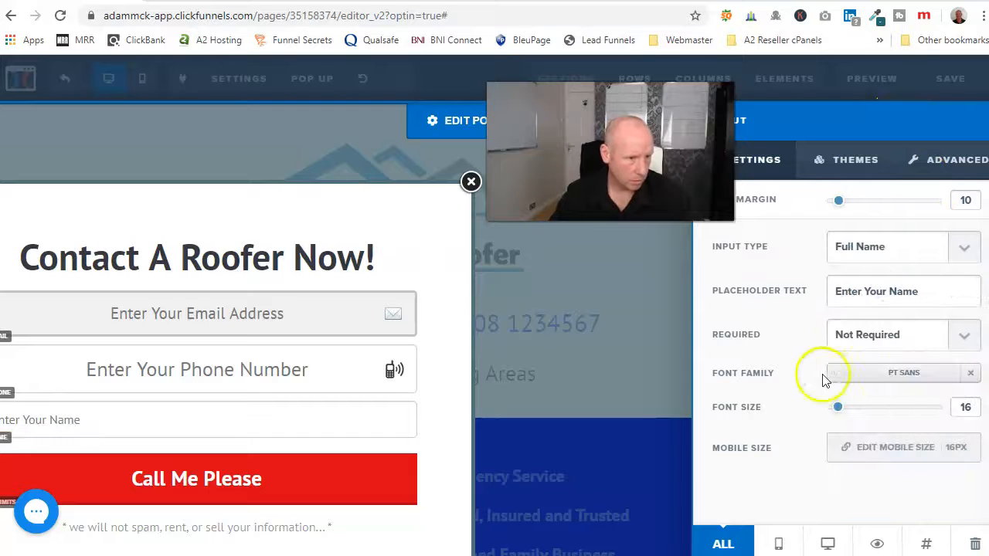
pyautogui.click(870, 348)
pyautogui.click(868, 371)
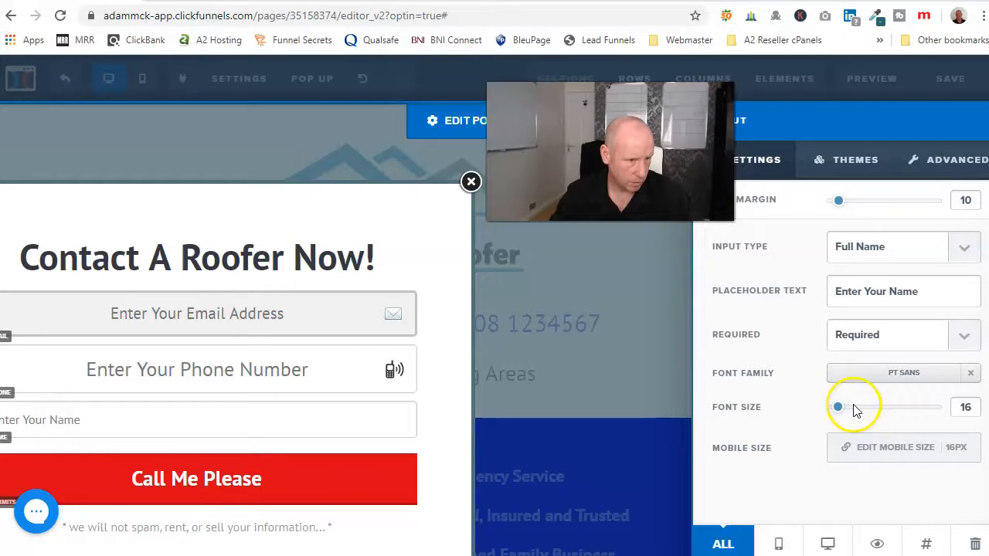
# - Set the name field's font size to 24 and center its text
pyautogui.moveTo(840, 414); pyautogui.dragTo(853, 415)
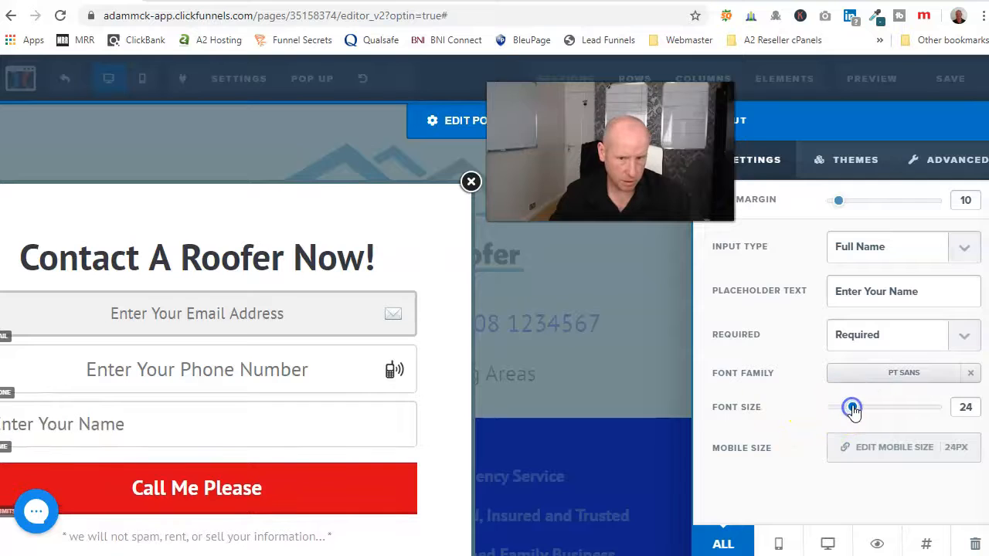
pyautogui.click(937, 167)
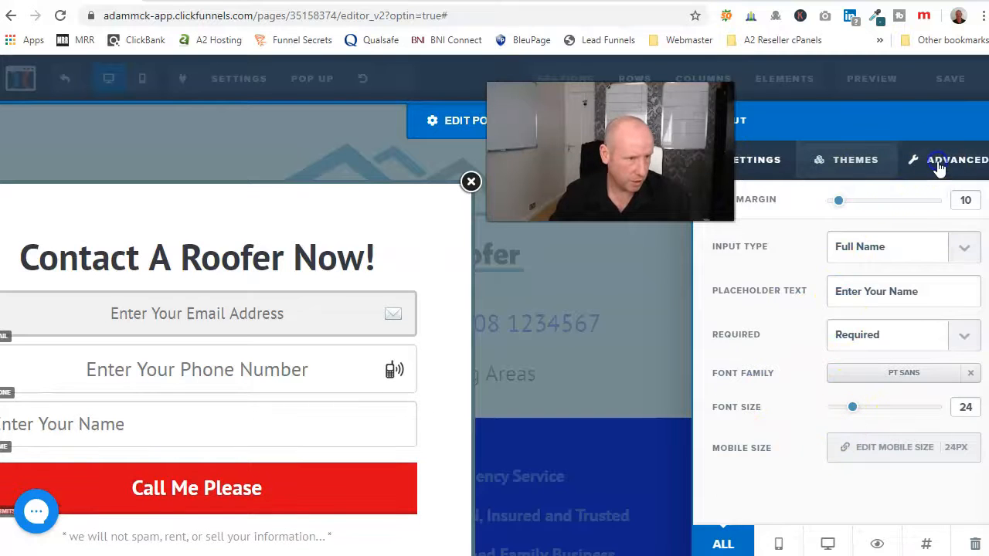
pyautogui.click(949, 295)
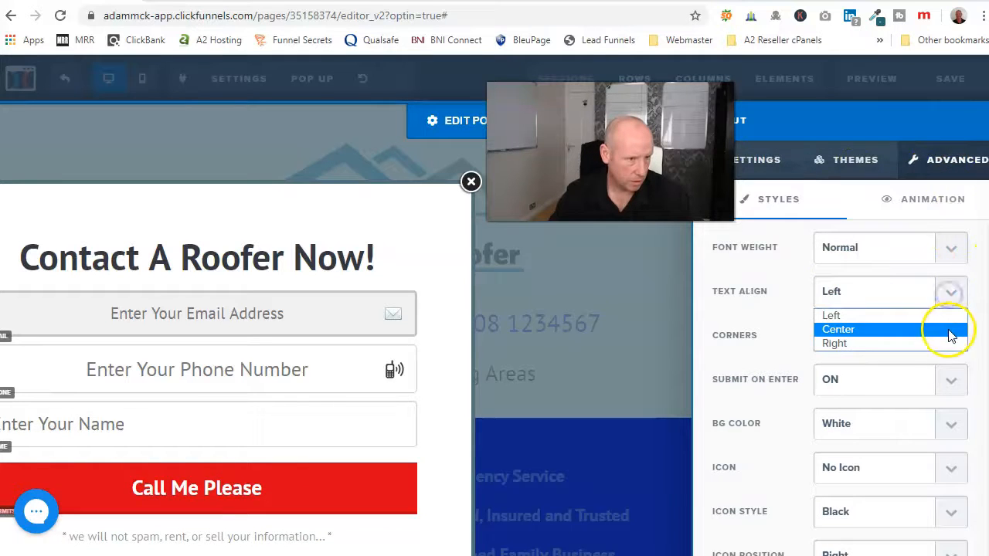
pyautogui.click(951, 333)
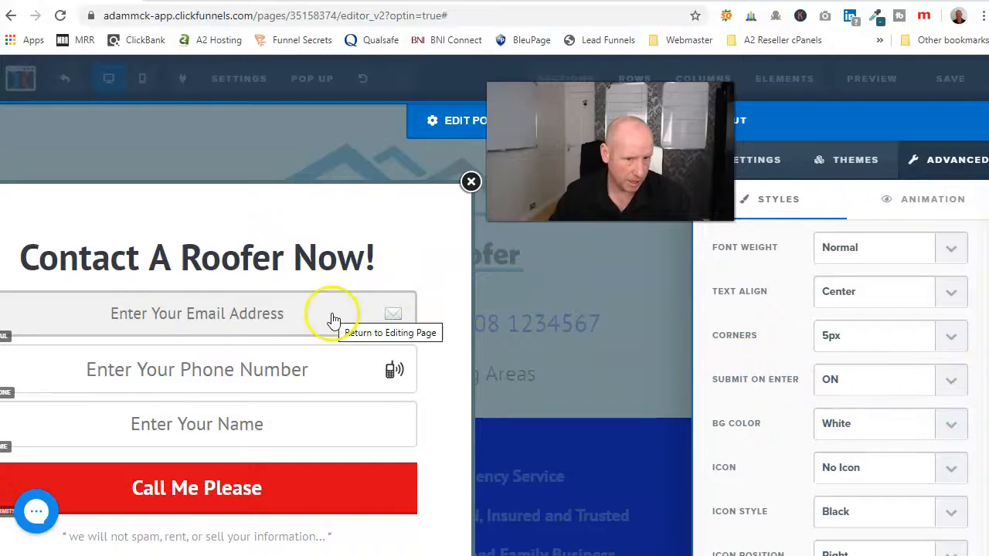
# - Add the Name Icon to the name field and close its settings
pyautogui.scroll(-1, 866, 375)
pyautogui.click(913, 439)
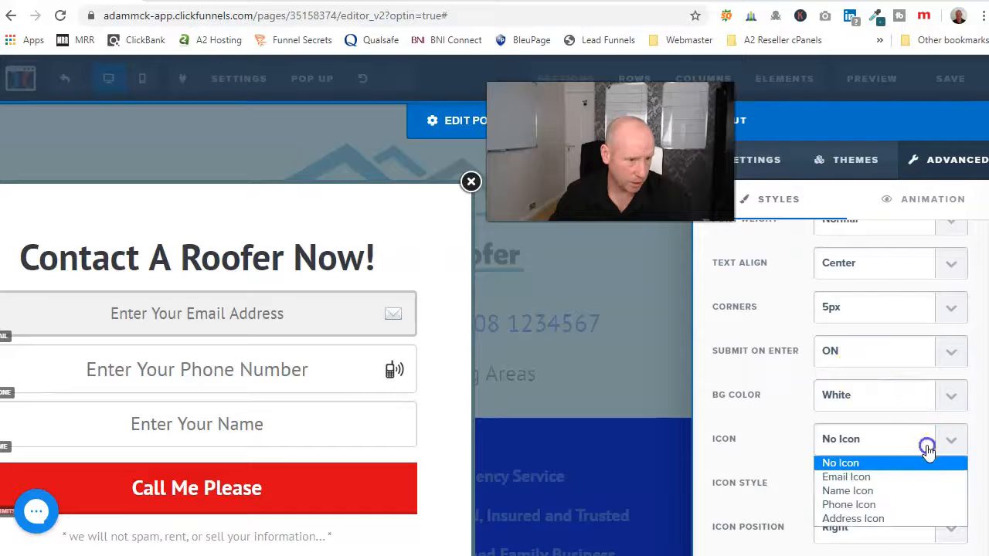
pyautogui.click(847, 491)
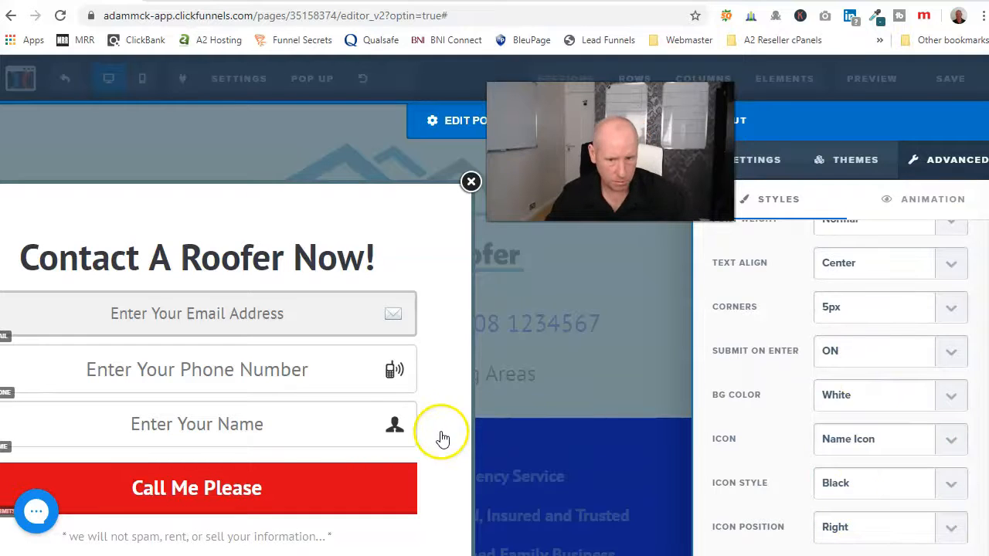
pyautogui.click(294, 223)
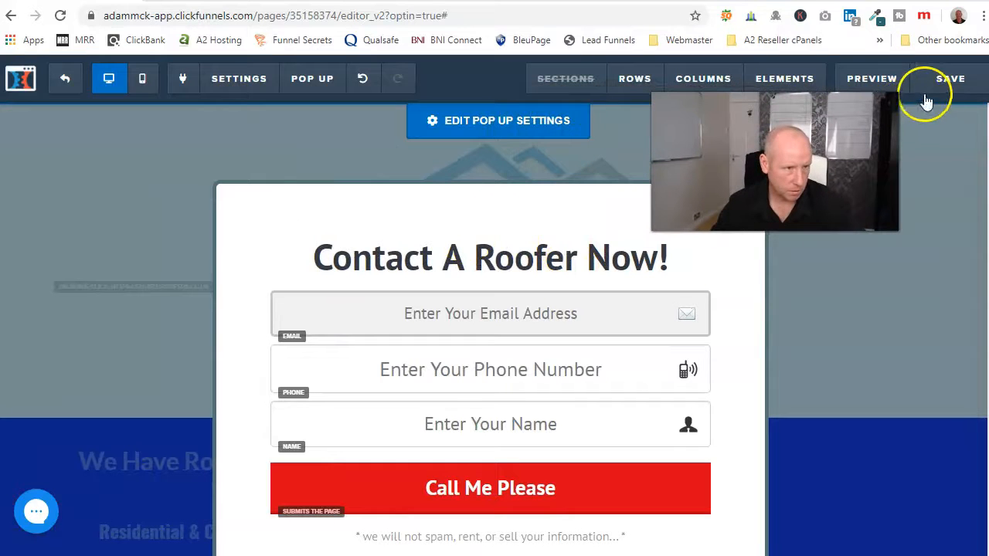
# - Save the page and set the pop-up's exit trigger to show when the user tries to leave
pyautogui.click(946, 78)
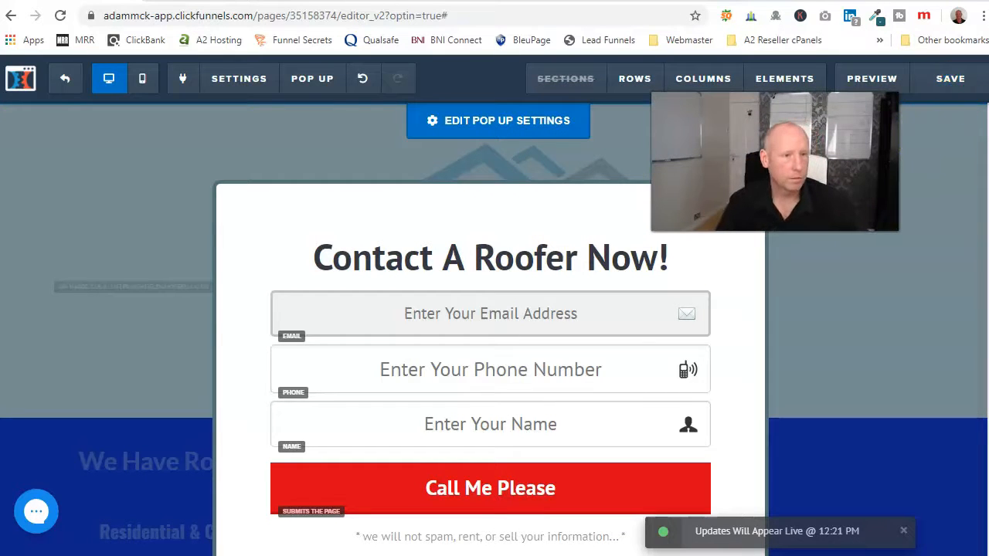
pyautogui.click(312, 80)
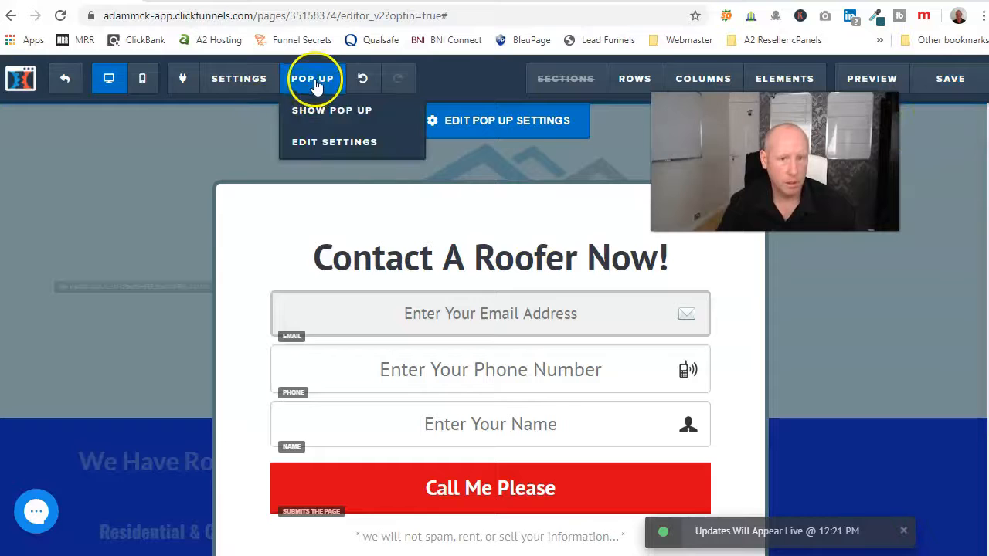
pyautogui.click(329, 142)
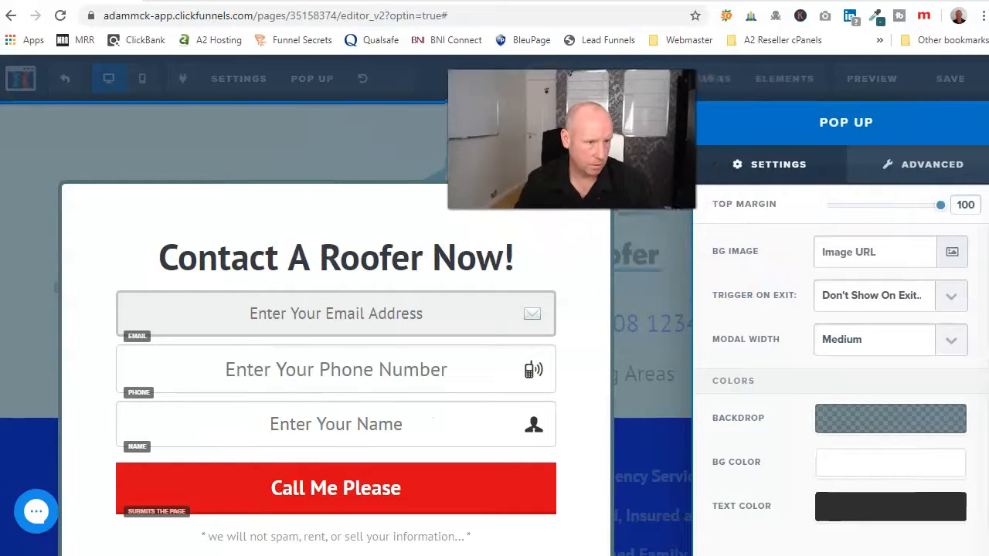
pyautogui.click(946, 300)
pyautogui.click(927, 335)
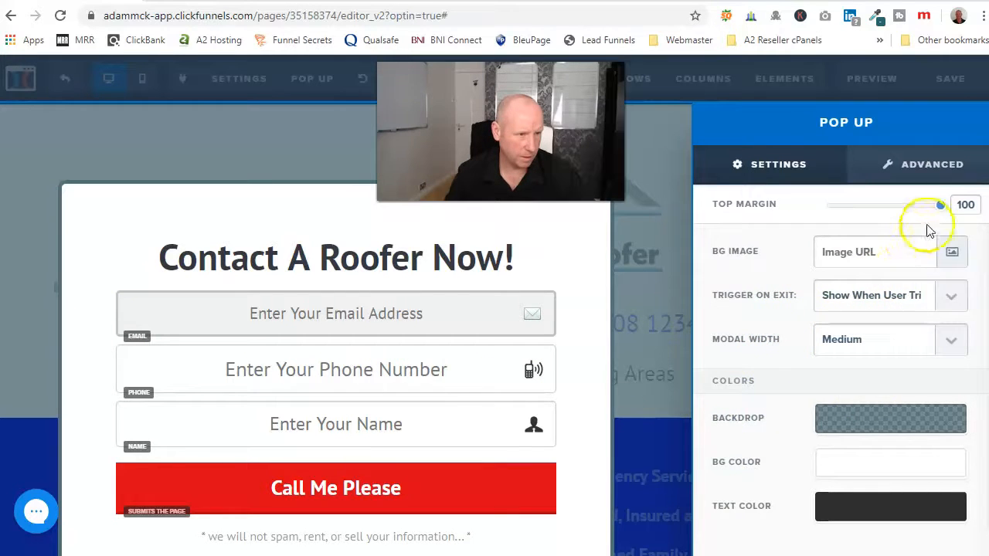
# - Set the pop-up's backdrop to fully transparent black, rgba(0, 0, 0, 0), and close the pop-up
pyautogui.click(869, 427)
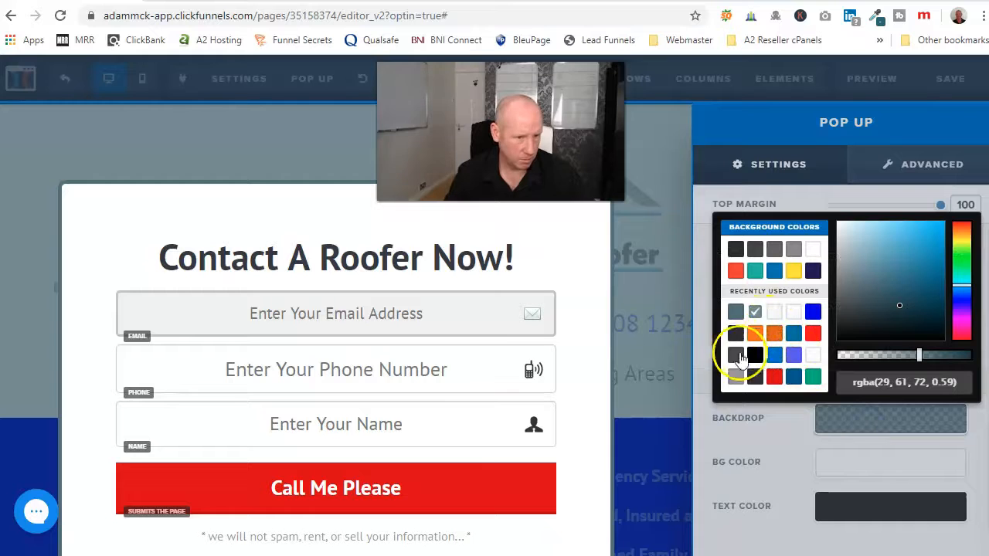
pyautogui.click(755, 357)
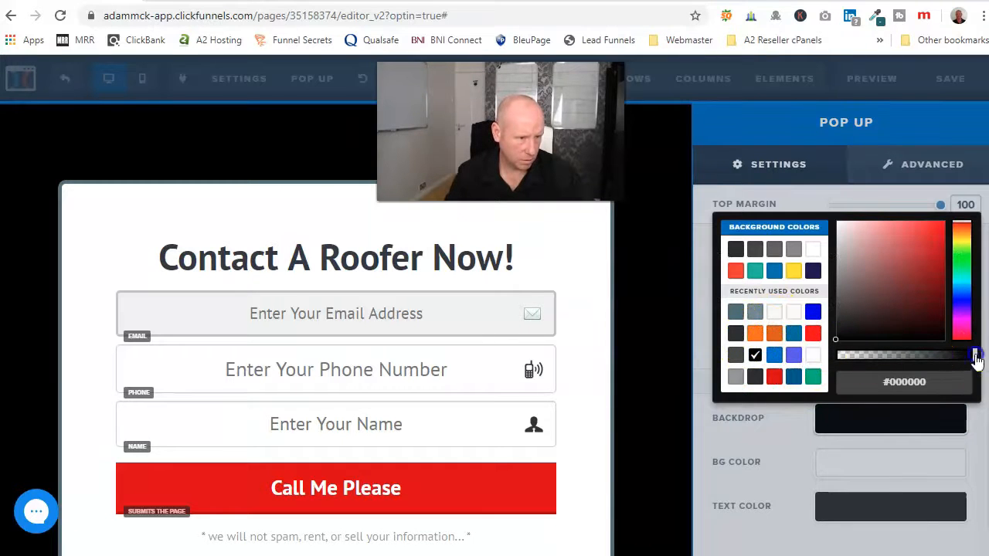
pyautogui.moveTo(976, 357); pyautogui.dragTo(816, 376)
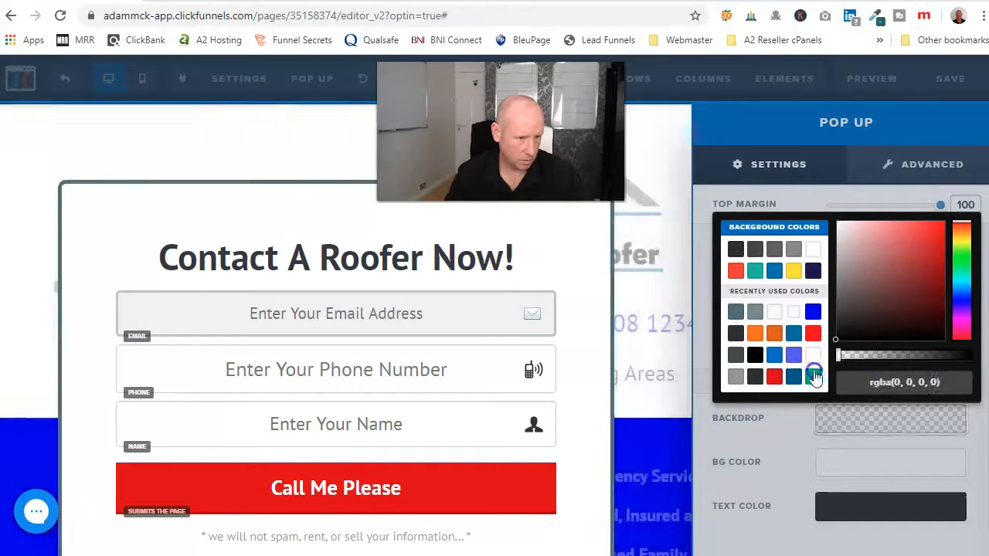
pyautogui.click(779, 445)
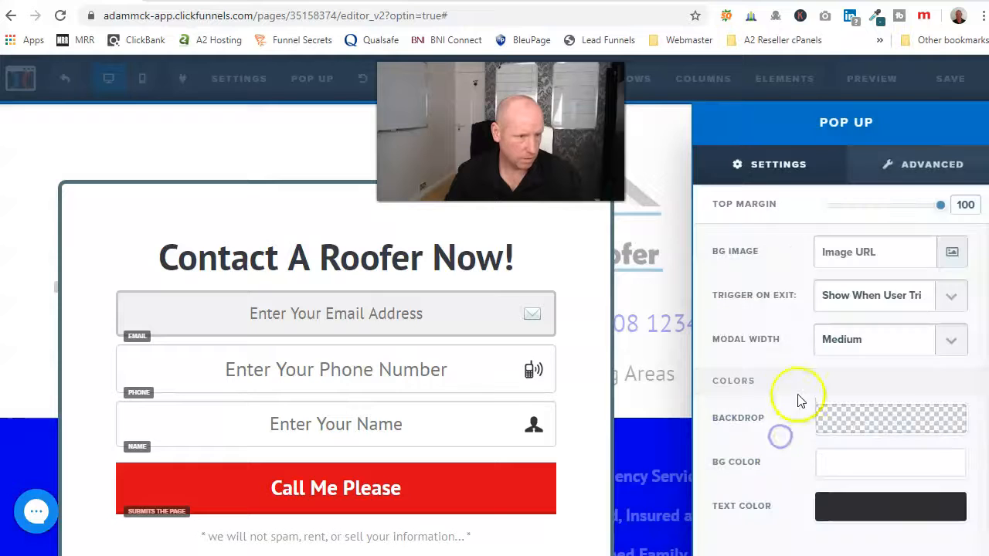
pyautogui.click(666, 163)
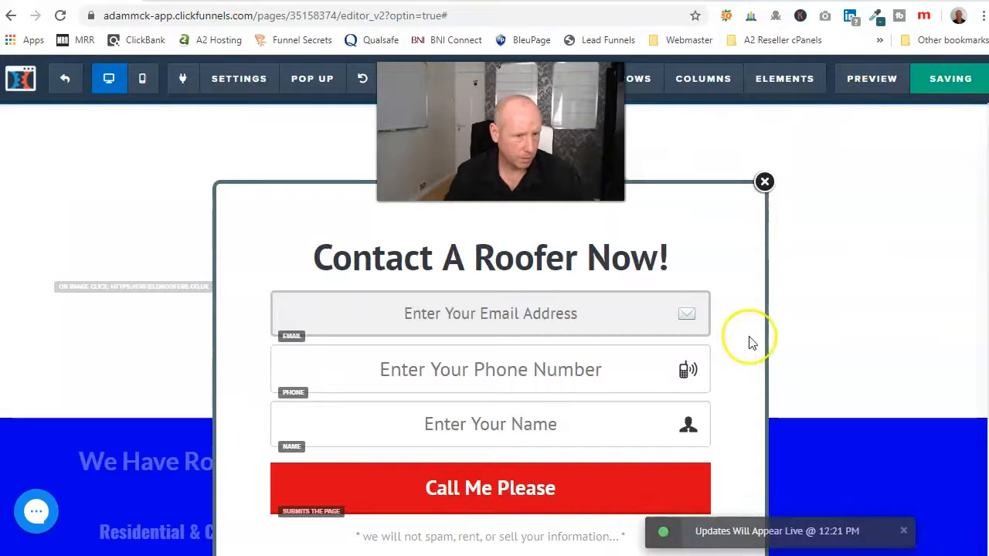
pyautogui.click(764, 182)
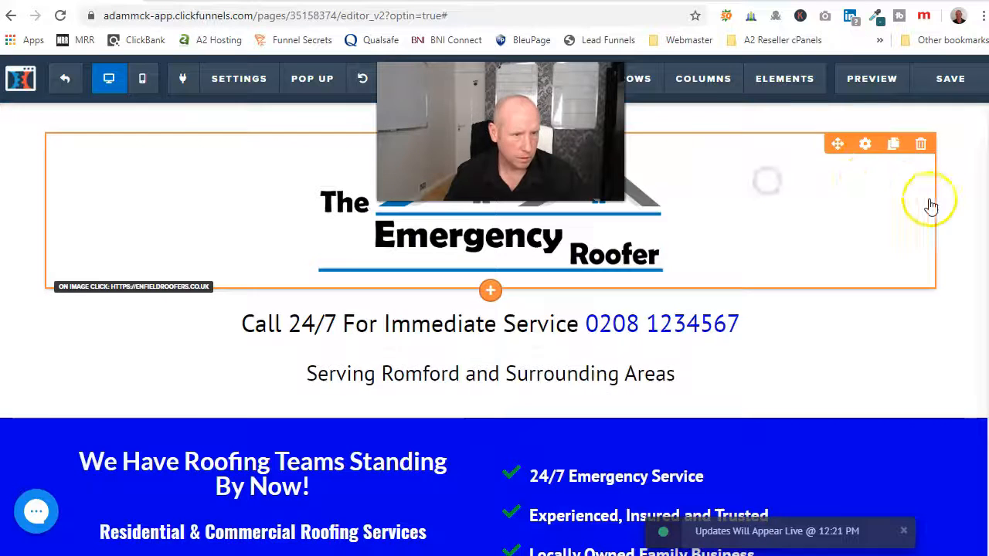
# - Save the page again and exit the editor to the Emergency Roofer step overview
pyautogui.click(56, 81)
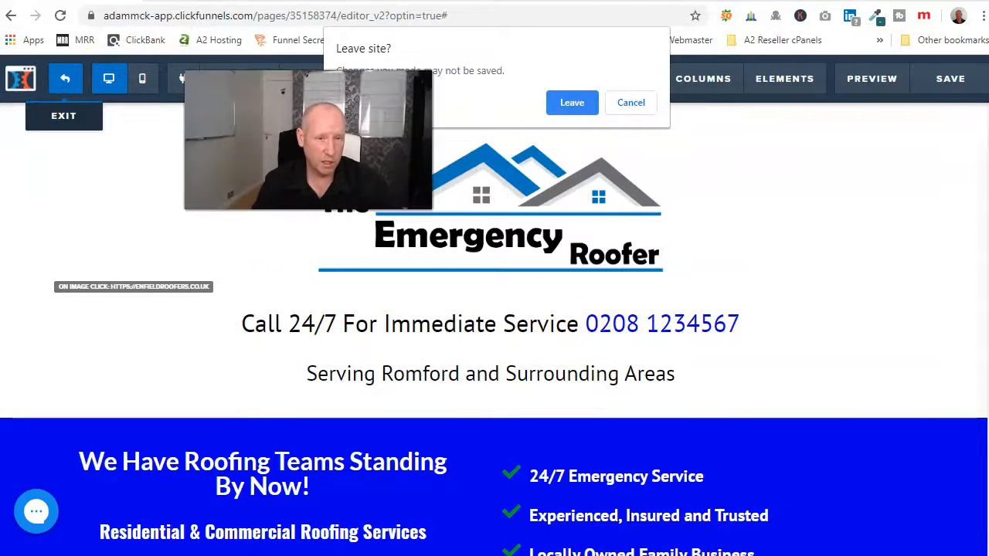
pyautogui.click(632, 105)
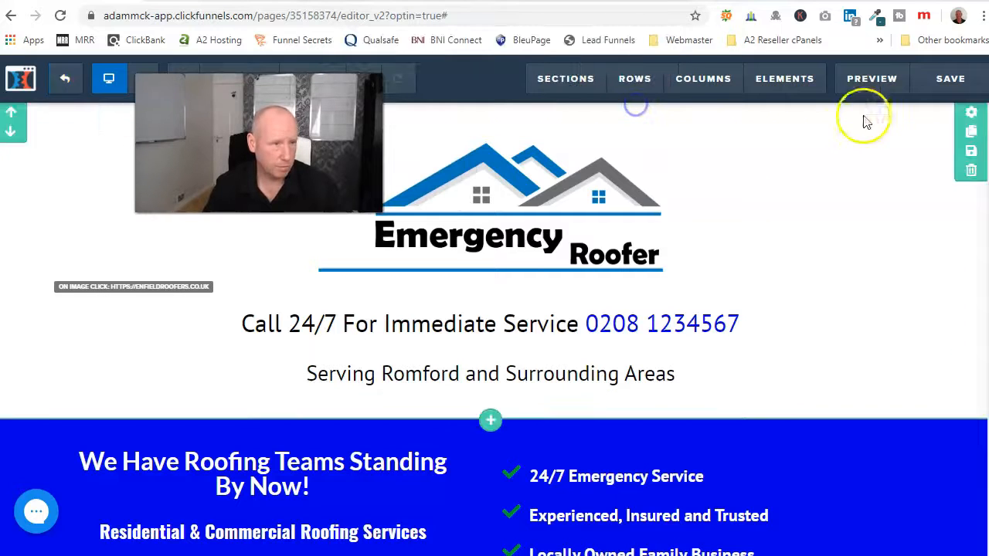
pyautogui.click(931, 87)
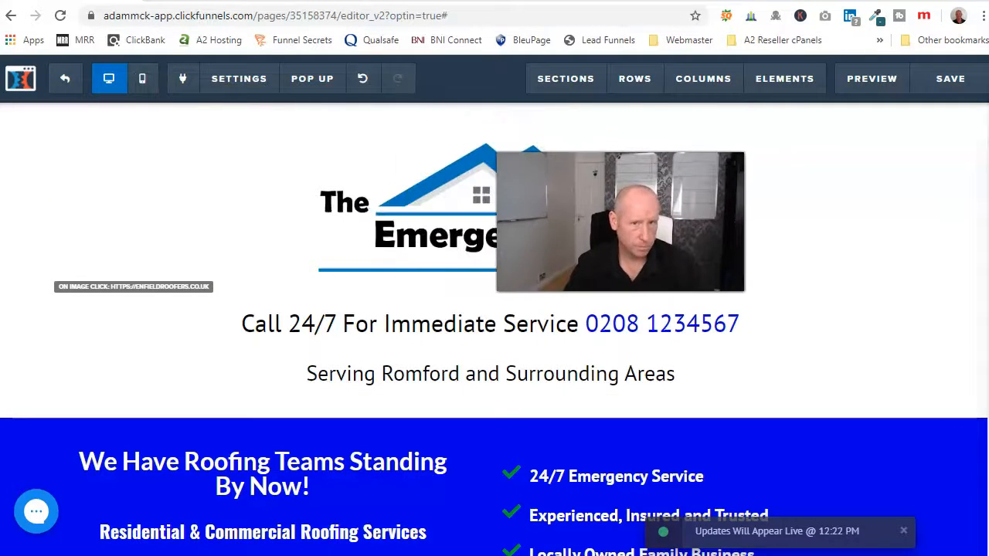
pyautogui.click(64, 78)
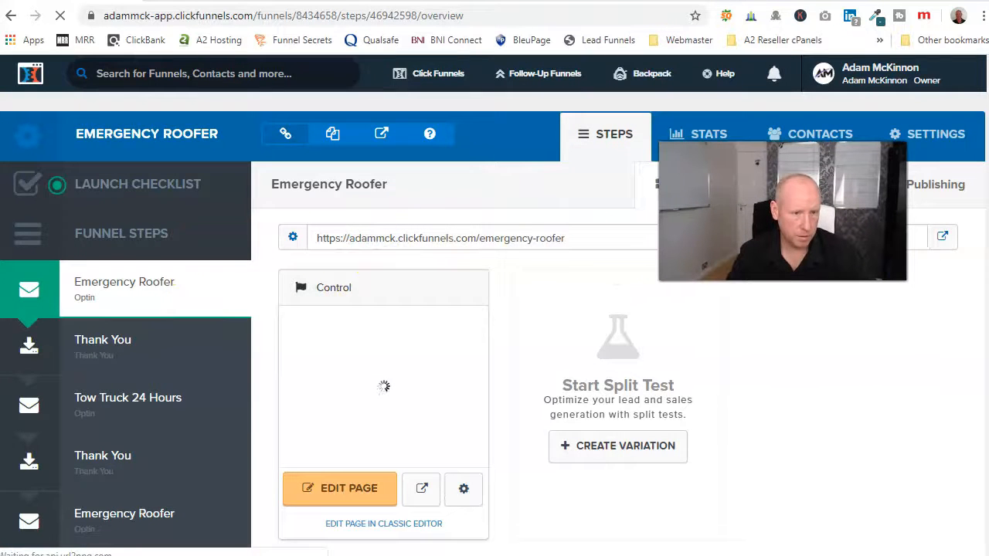
# - Copy the Emergency Roofer page's URL and open it in the browser tab showing the James Dunn Roofing website
pyautogui.moveTo(578, 243); pyautogui.dragTo(320, 238)
pyautogui.rightClick(340, 239)
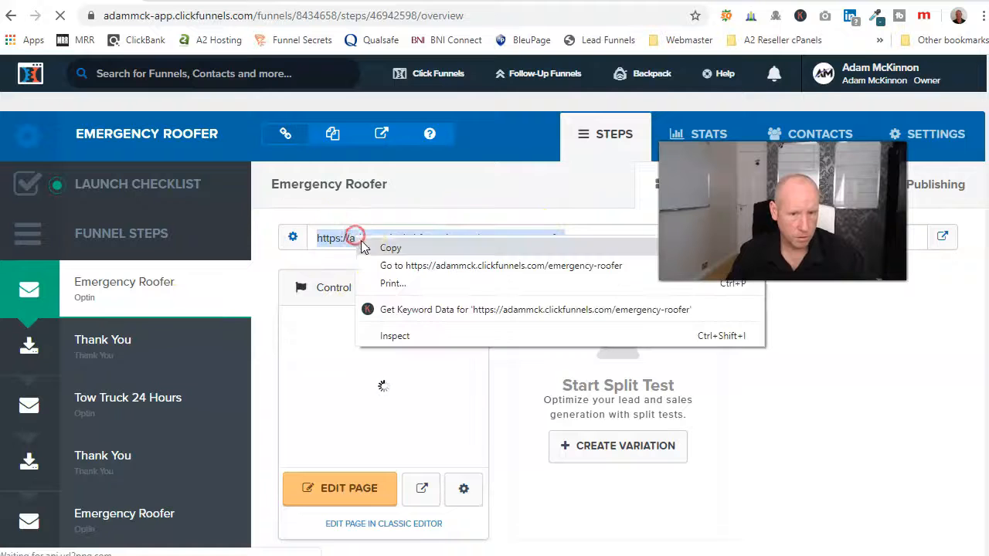
pyautogui.click(377, 249)
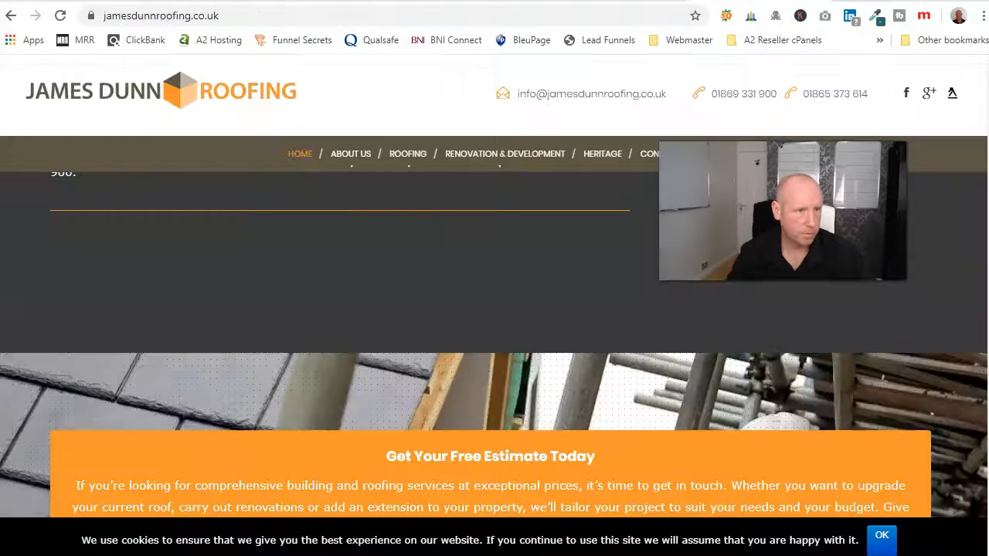
pyautogui.hotkey('ctrl', 'Tab')
pyautogui.click(477, 17)
pyautogui.rightClick(478, 22)
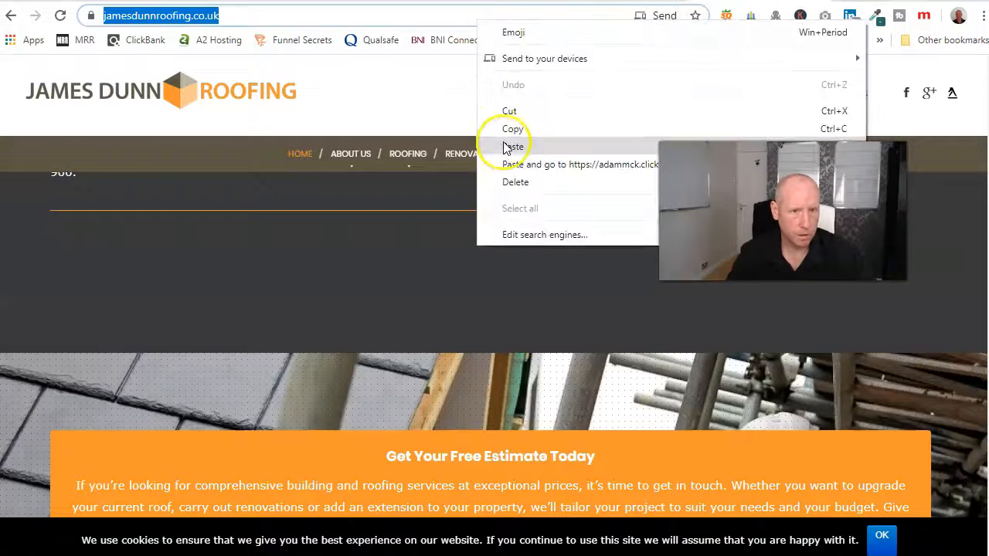
pyautogui.click(507, 146)
pyautogui.press('Return')
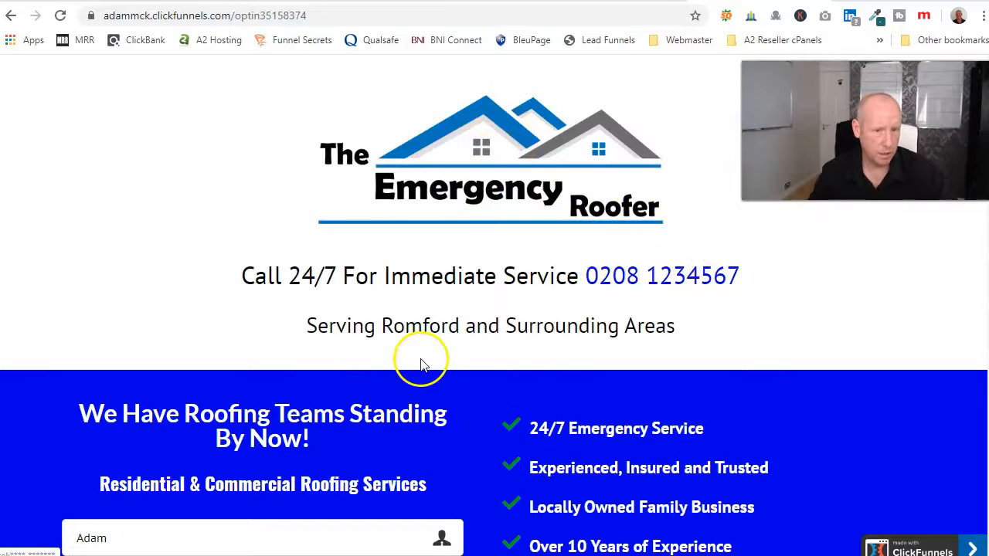
# - Examine the live Emergency Roofer page from the header through services, testimonials and map to the closing contact form
pyautogui.scroll(-3, 315, 309)
pyautogui.scroll(-6, 652, 347)
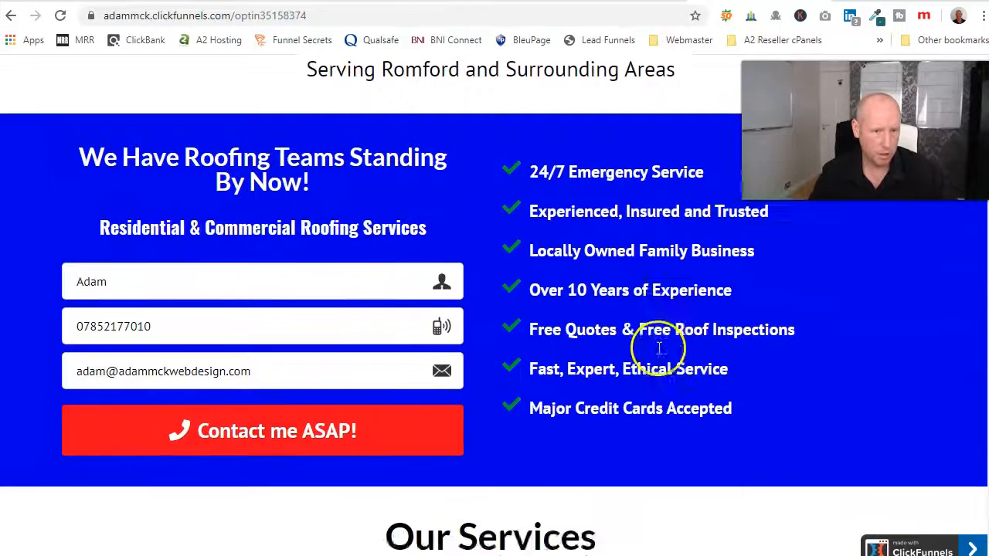
pyautogui.scroll(-3, 567, 348)
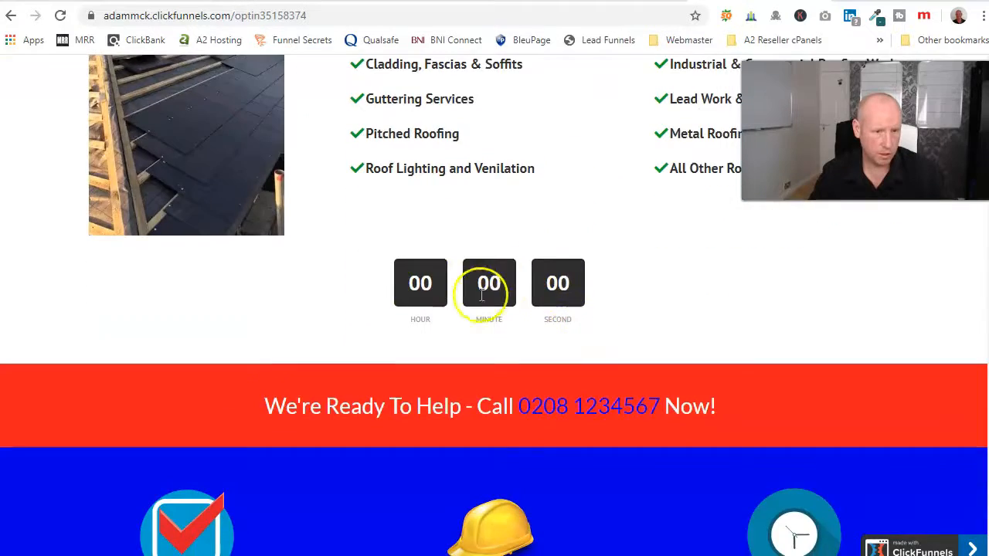
pyautogui.scroll(-3, 610, 338)
pyautogui.scroll(-3, 604, 340)
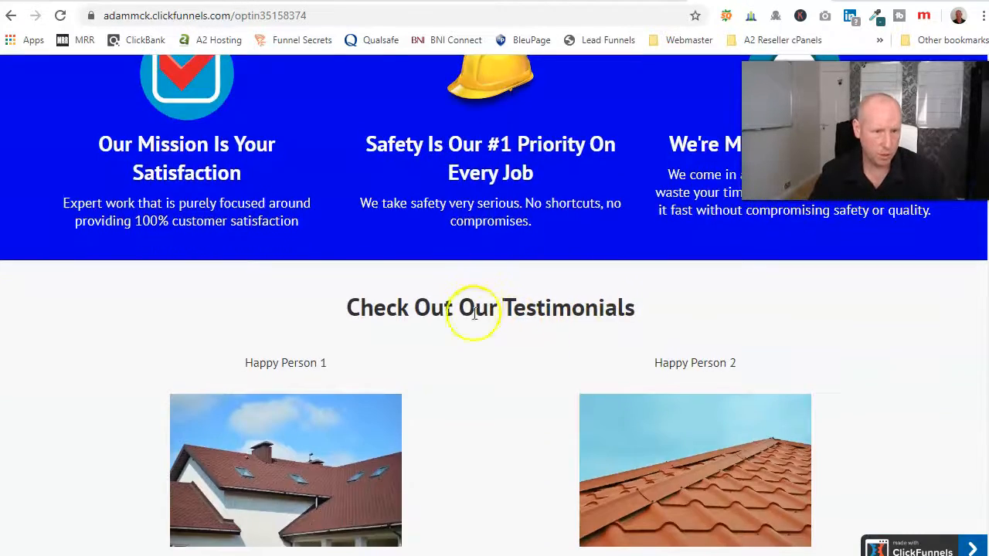
pyautogui.scroll(-3, 475, 313)
pyautogui.scroll(-3, 402, 317)
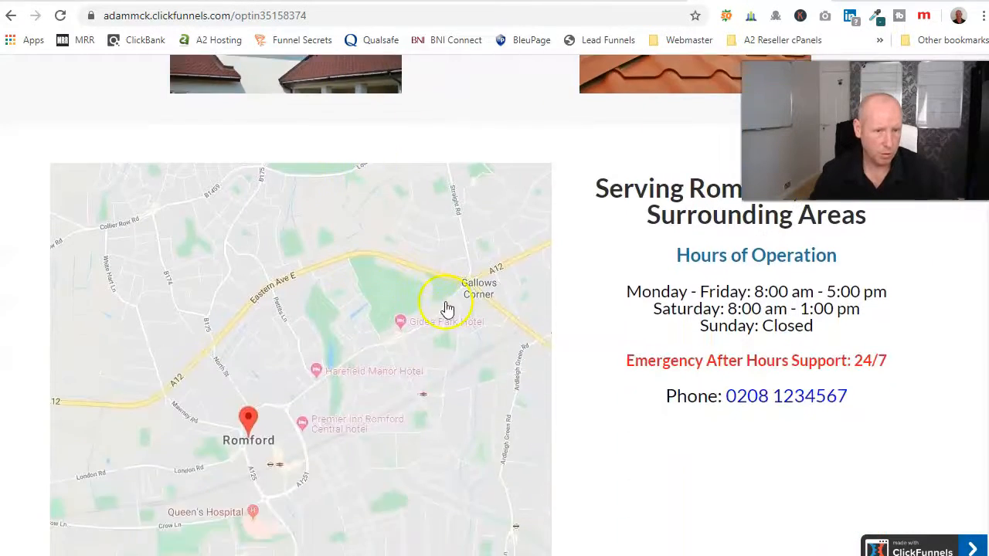
pyautogui.scroll(-2, 487, 232)
pyautogui.scroll(-5, 451, 301)
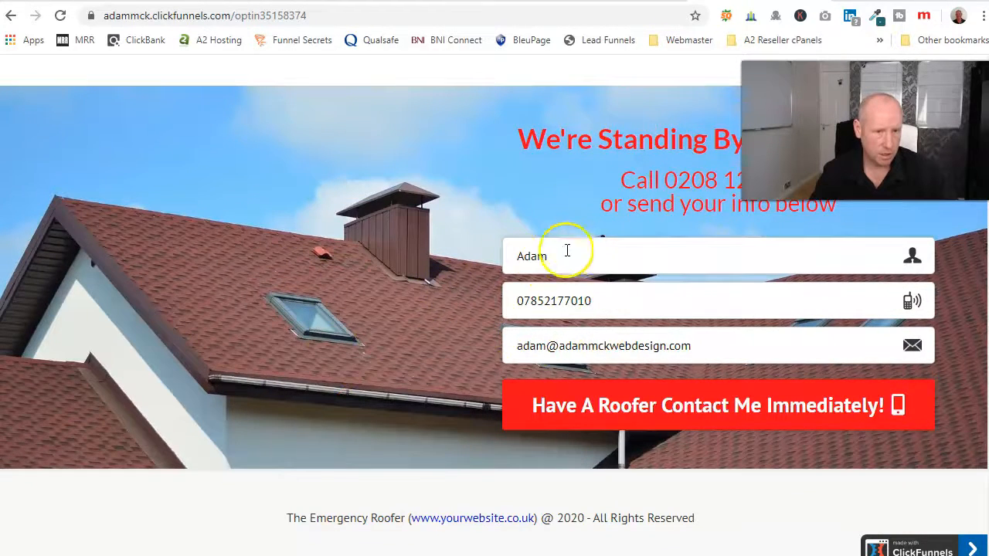
# - Submit the prefilled contact form at the end of the page and return to the top of the landing page
pyautogui.click(722, 411)
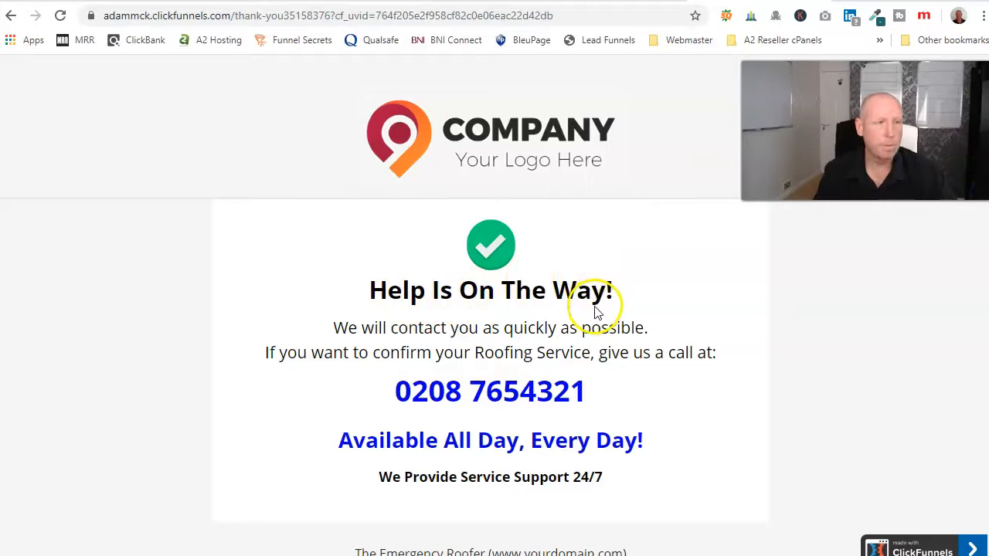
pyautogui.click(13, 20)
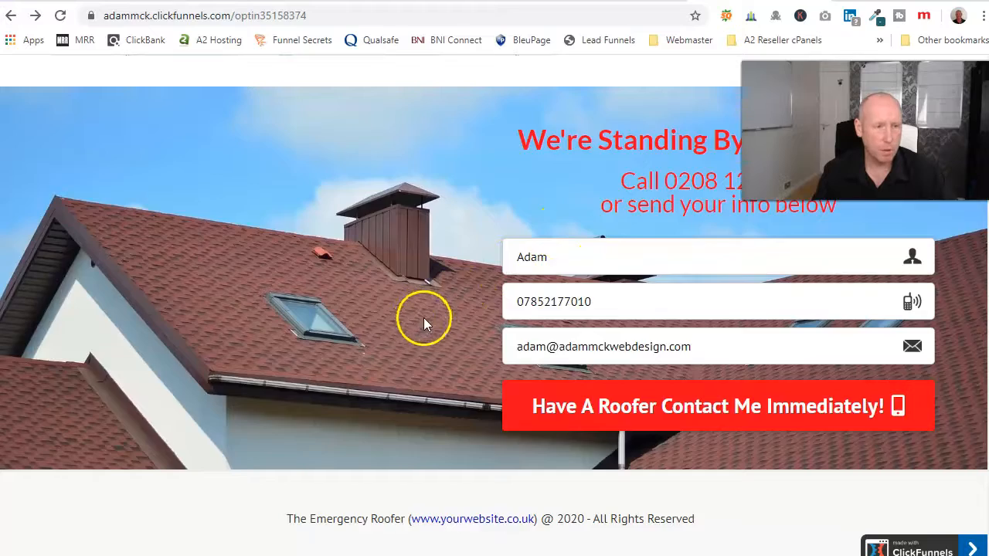
pyautogui.scroll(20, 423, 323)
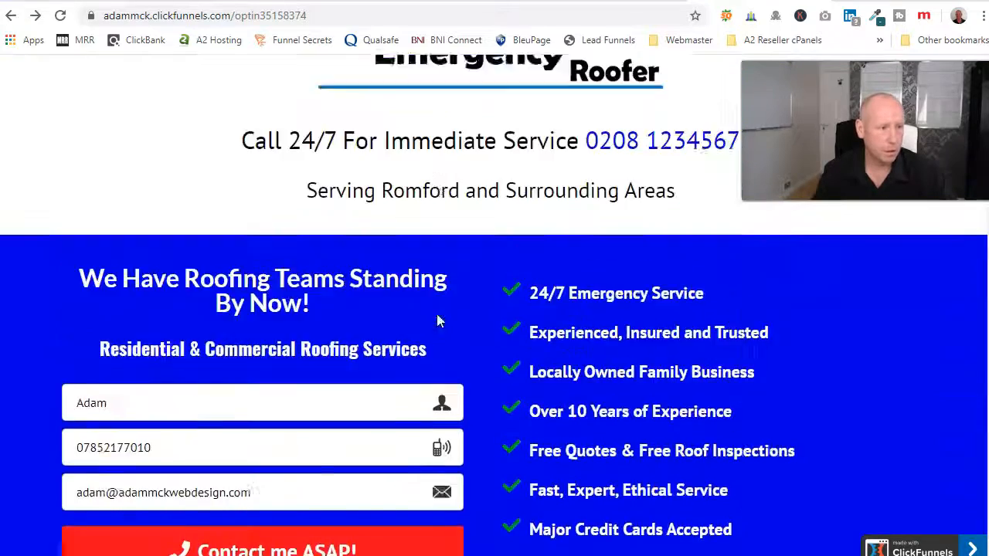
pyautogui.scroll(2, 437, 322)
# - Trigger the exit pop-up, submit its prefilled contact details and switch back to the ClickFunnels step overview
pyautogui.moveTo(16, 19)
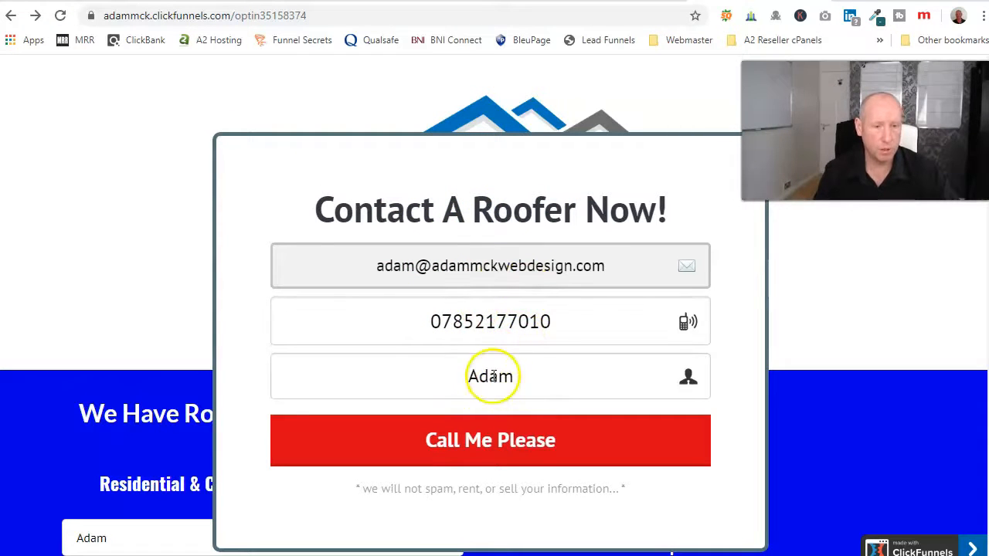
pyautogui.click(486, 441)
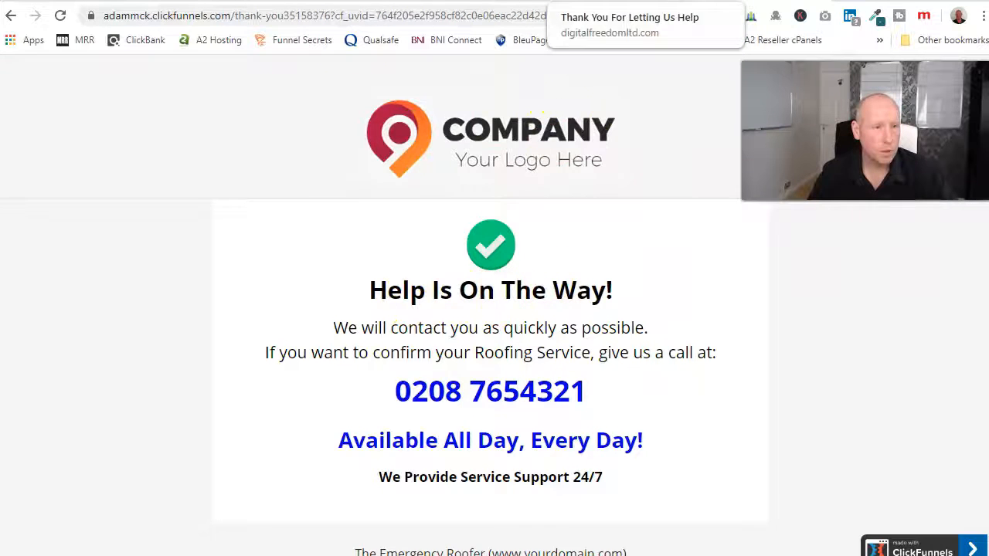
pyautogui.click(627, 2)
pyautogui.click(698, 2)
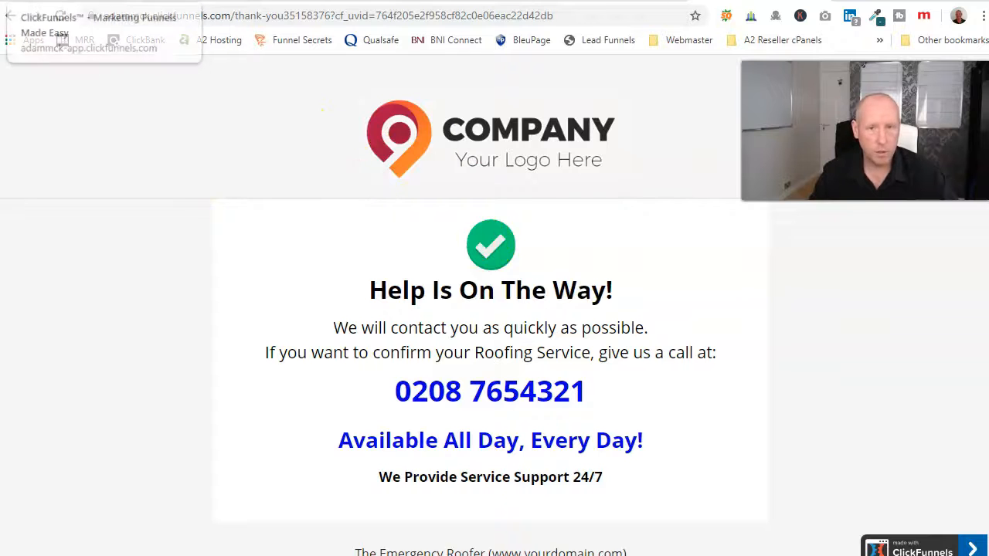
pyautogui.click(77, 3)
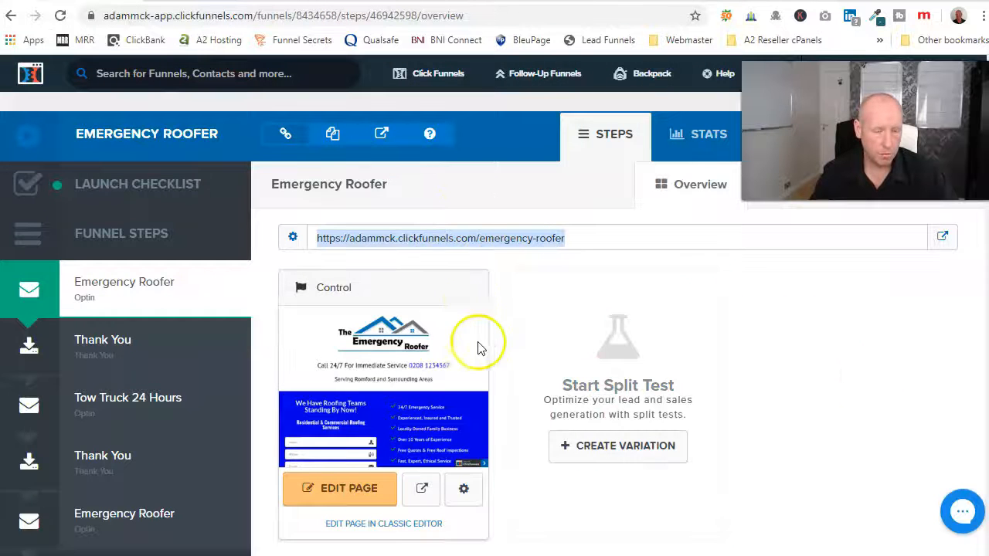